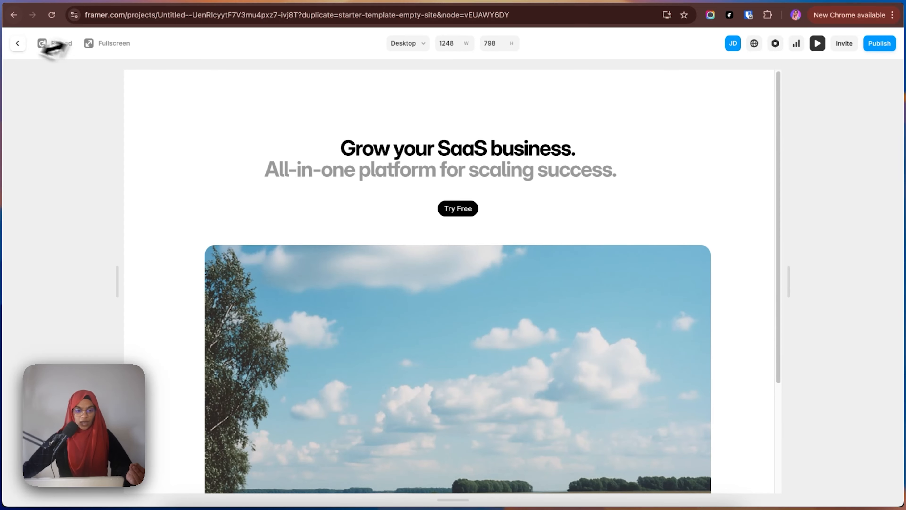
# Leave the preview and spread the text lines apart, moving the heading to 106 and the gray subheading to 184 from the frame's top
pyautogui.click(18, 44)
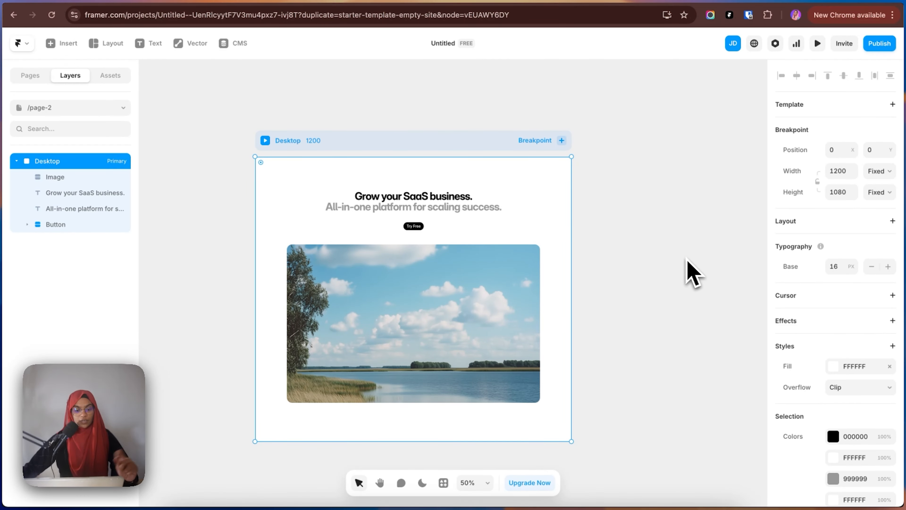
pyautogui.click(606, 266)
pyautogui.click(366, 197)
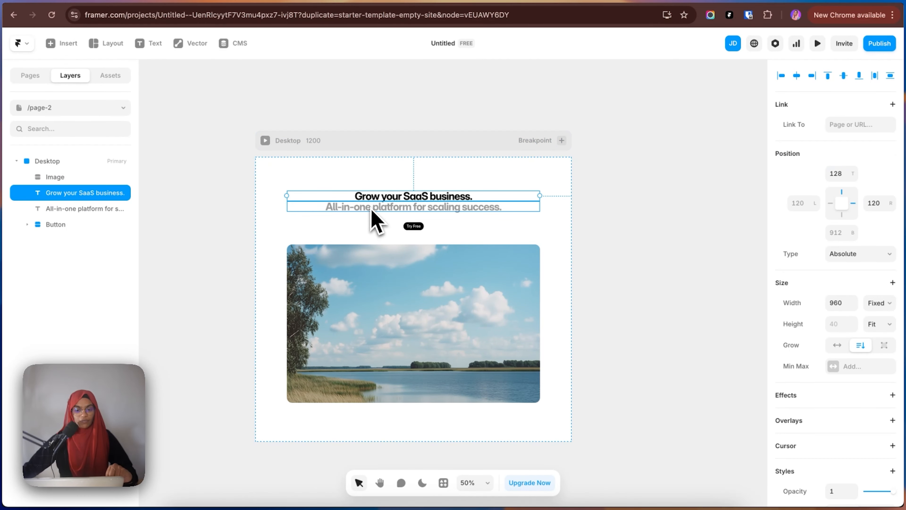
pyautogui.click(370, 208)
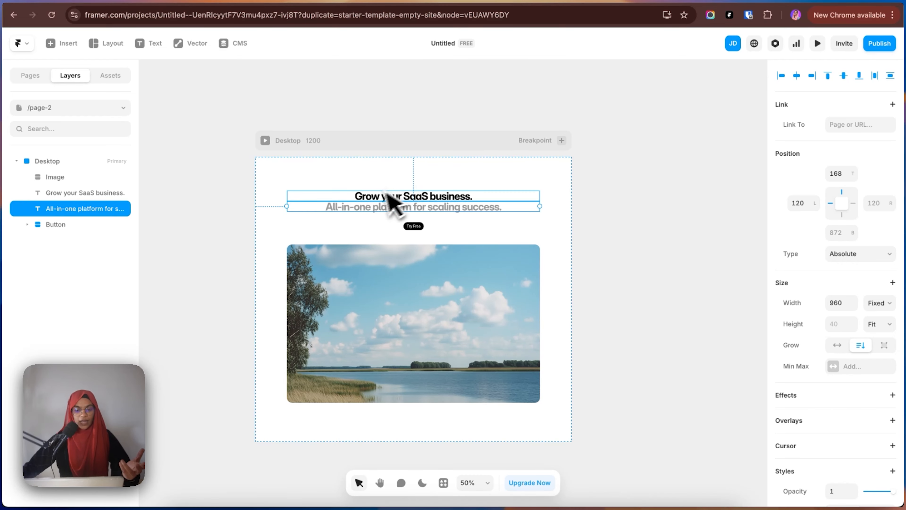
pyautogui.moveTo(379, 199); pyautogui.dragTo(380, 193)
pyautogui.click(381, 211)
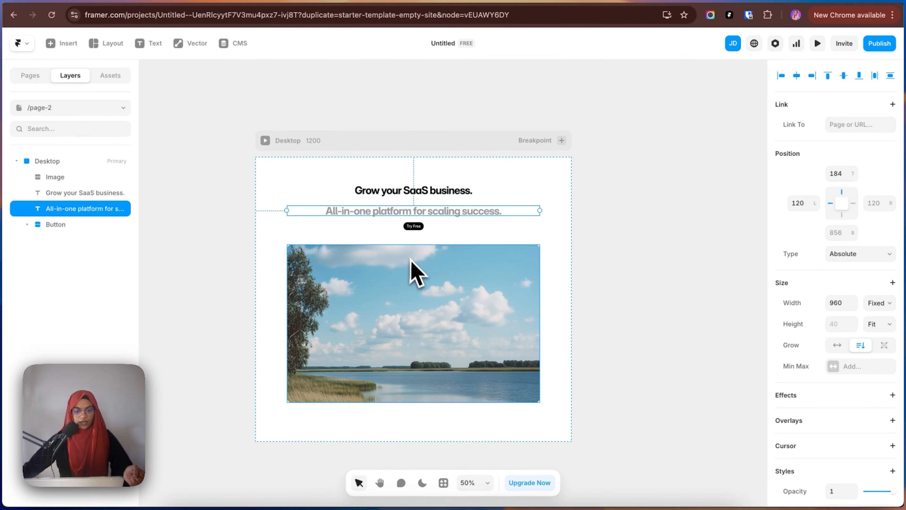
# Move the landscape image to 340 from the top and 111 from the right of the frame, and duplicate it in place
pyautogui.click(410, 264)
pyautogui.moveTo(411, 282)
pyautogui.mouseDown()
pyautogui.moveTo(408, 302)
pyautogui.moveTo(402, 283)
pyautogui.moveTo(418, 285)
pyautogui.moveTo(422, 301)
pyautogui.moveTo(417, 292)
pyautogui.mouseUp()
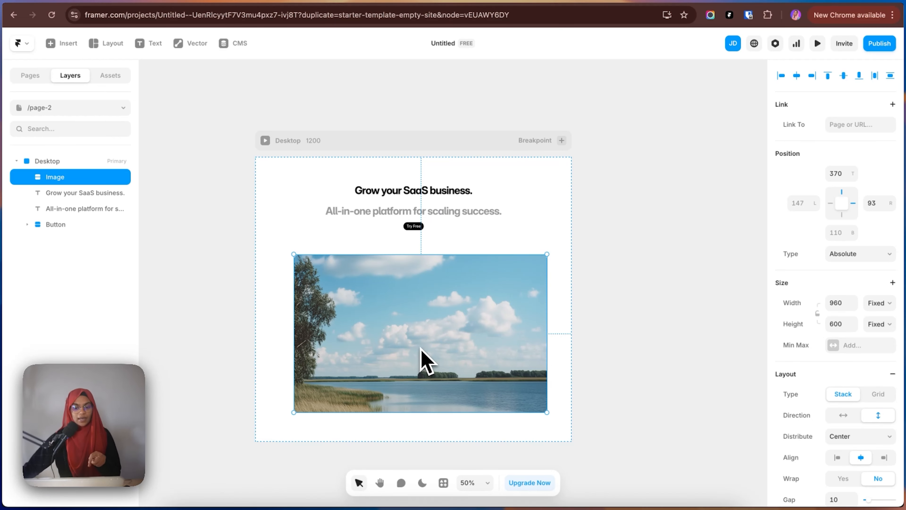
pyautogui.moveTo(423, 364); pyautogui.dragTo(415, 339)
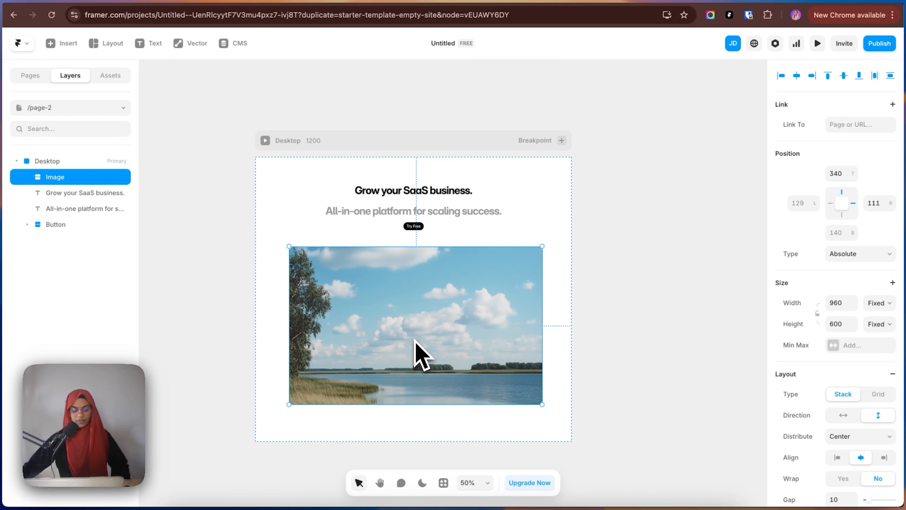
pyautogui.press('super+z')
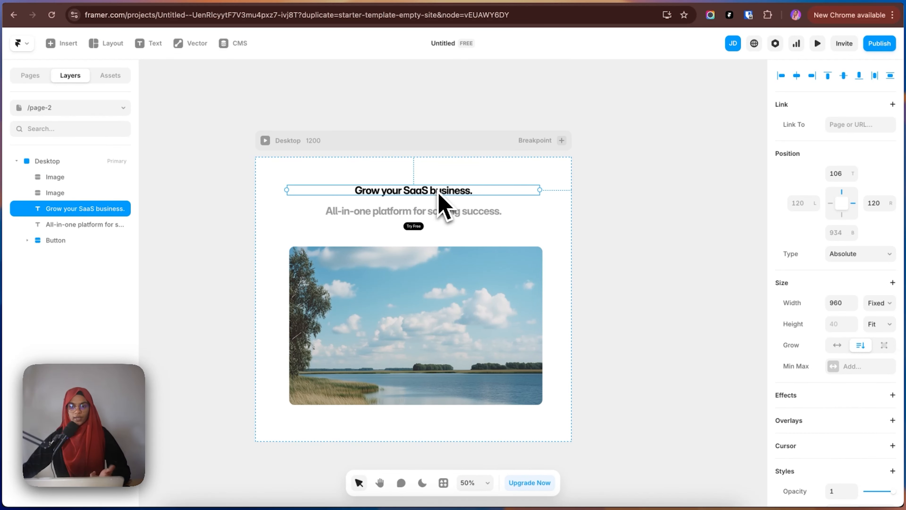
# Duplicate the "Grow your SaaS business." heading and place the copy directly beneath the original, at 144 from the top
pyautogui.press('super+d')
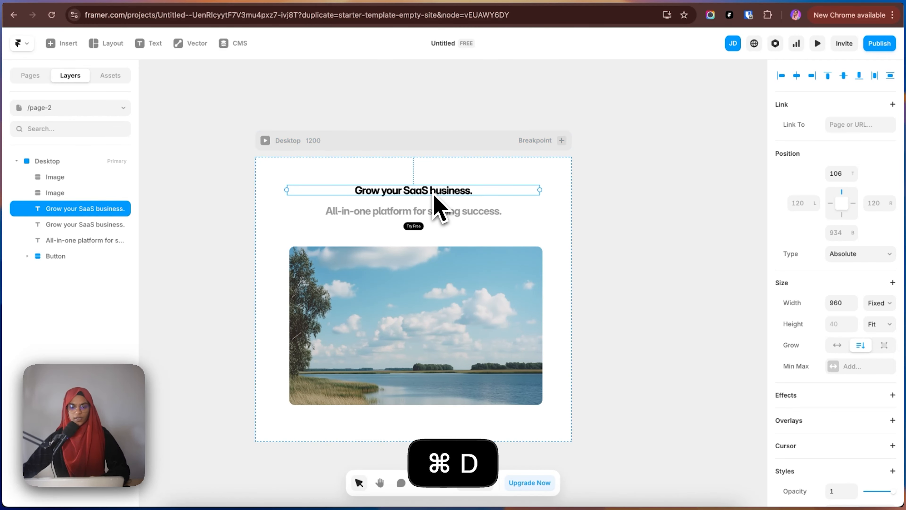
pyautogui.moveTo(434, 194); pyautogui.dragTo(435, 206)
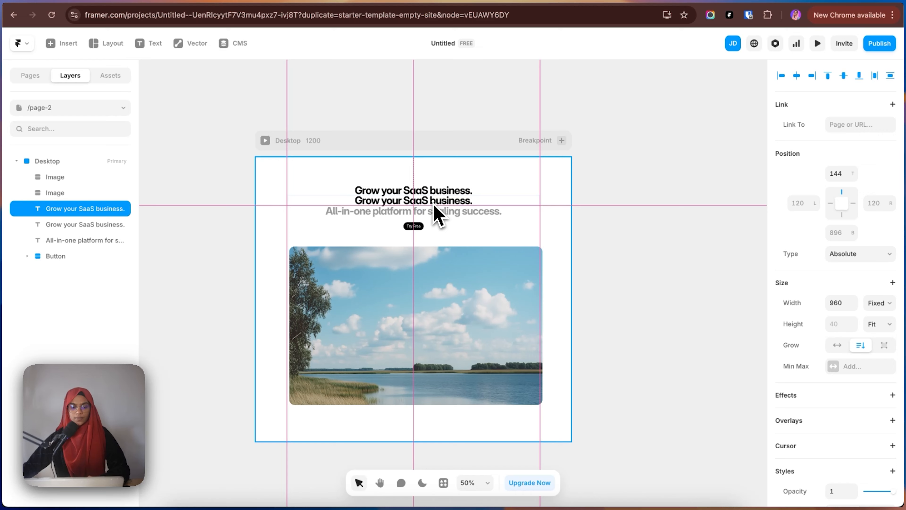
pyautogui.moveTo(434, 206); pyautogui.dragTo(435, 206)
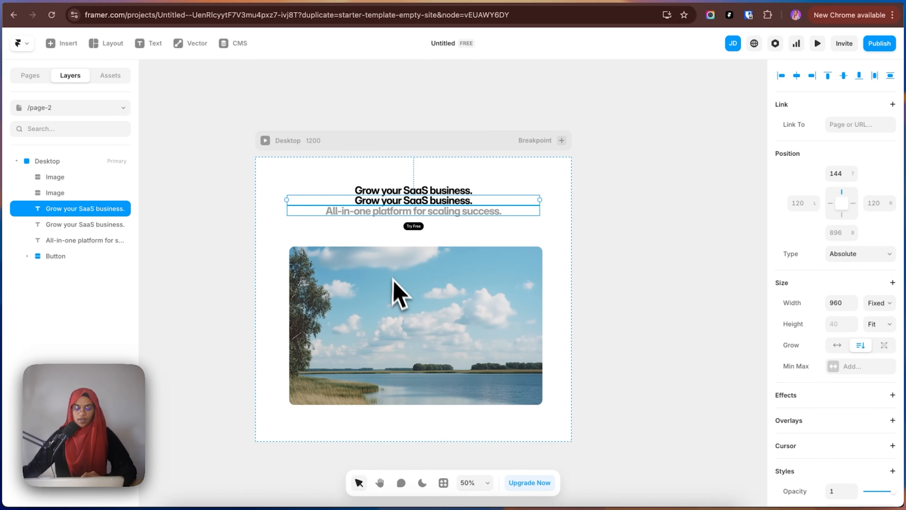
# Narrow the landscape image and its copy to 303 and 333 wide so they stand side by side
pyautogui.click(396, 292)
pyautogui.press('super+d')
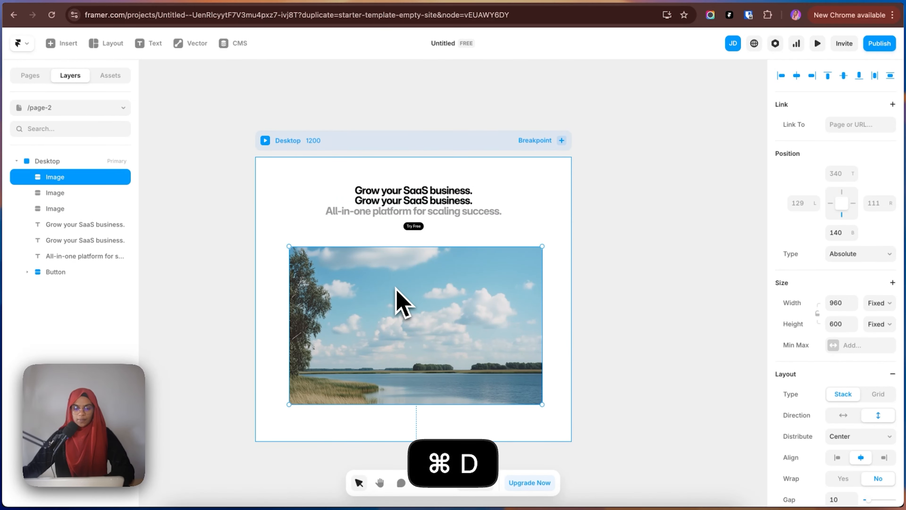
pyautogui.moveTo(403, 297)
pyautogui.mouseDown()
pyautogui.moveTo(635, 300)
pyautogui.moveTo(491, 304)
pyautogui.moveTo(587, 317)
pyautogui.moveTo(388, 304)
pyautogui.mouseUp()
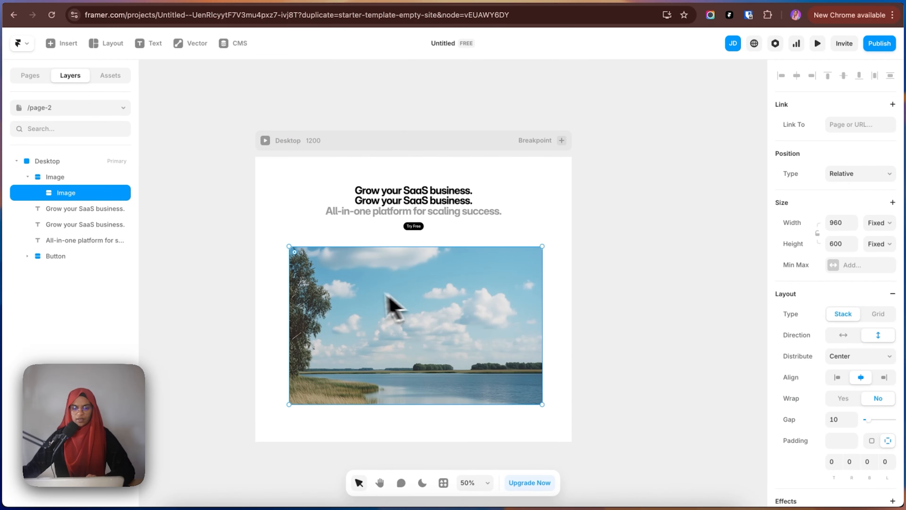
pyautogui.moveTo(541, 313); pyautogui.dragTo(368, 306)
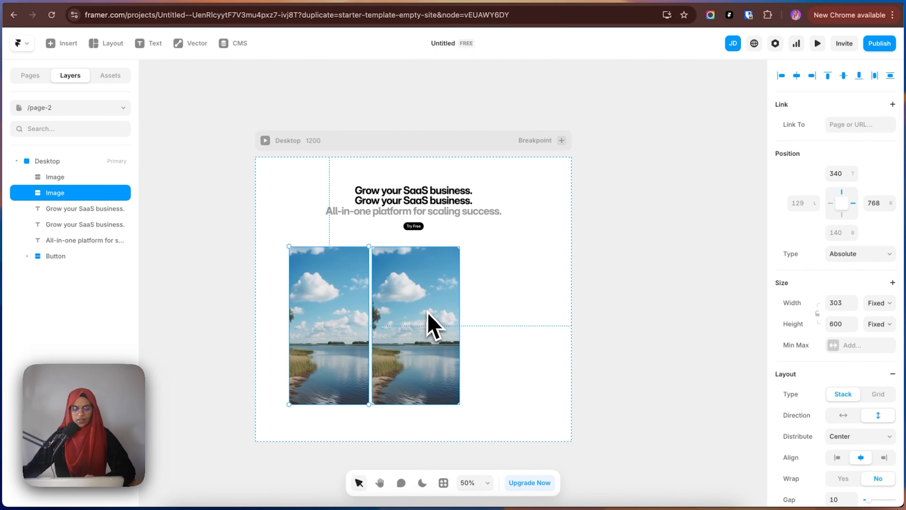
# Space the two narrow images apart at 316 from the top, the 303-wide one at 241 and the 333-wide one at 627 from the left
pyautogui.click(426, 313)
pyautogui.moveTo(428, 314); pyautogui.dragTo(498, 308)
pyautogui.moveTo(354, 329); pyautogui.dragTo(389, 328)
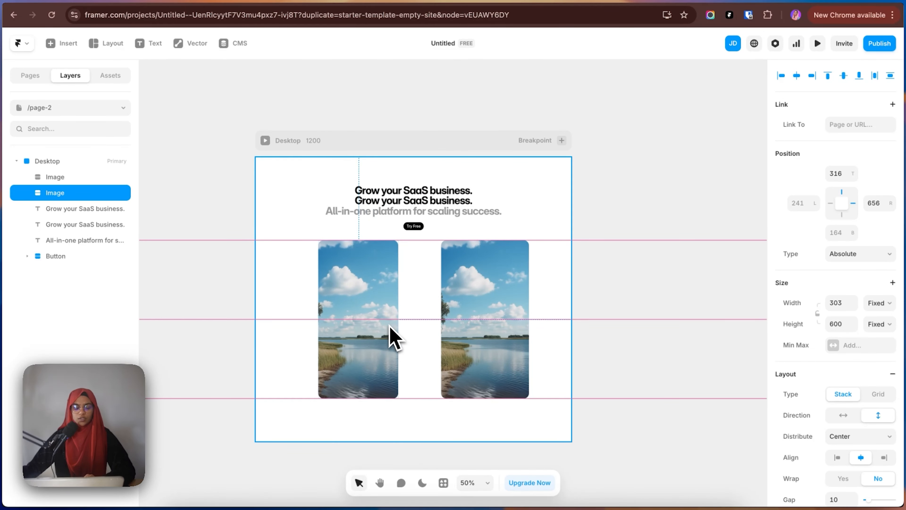
pyautogui.moveTo(469, 323); pyautogui.dragTo(451, 330)
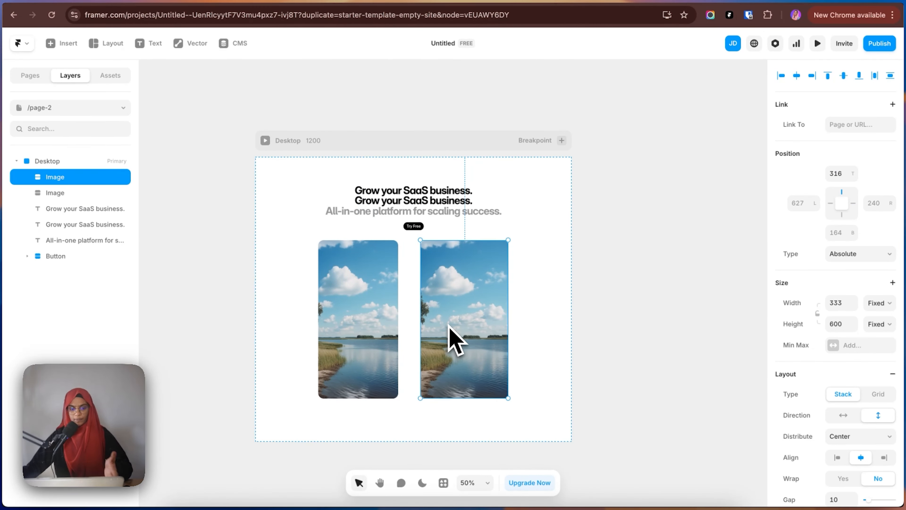
# Append "Grow your SaaS business." to the end of the "All-in-one platform for scaling success." line and finish editing the text
pyautogui.click(504, 213)
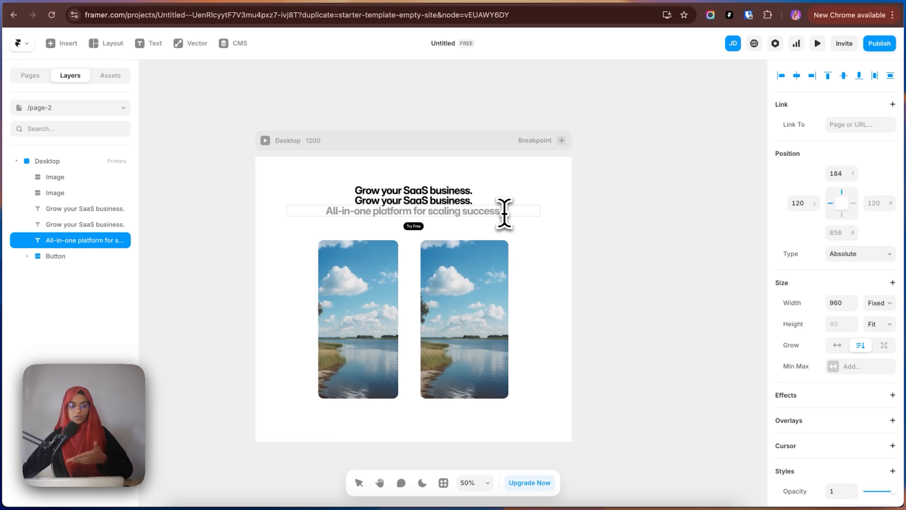
pyautogui.write('.')
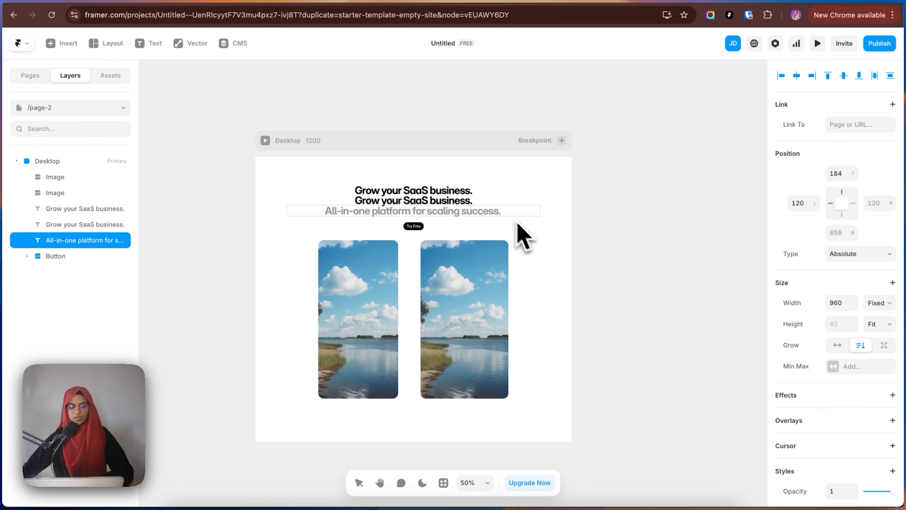
pyautogui.write('Grow your SaaS business.')
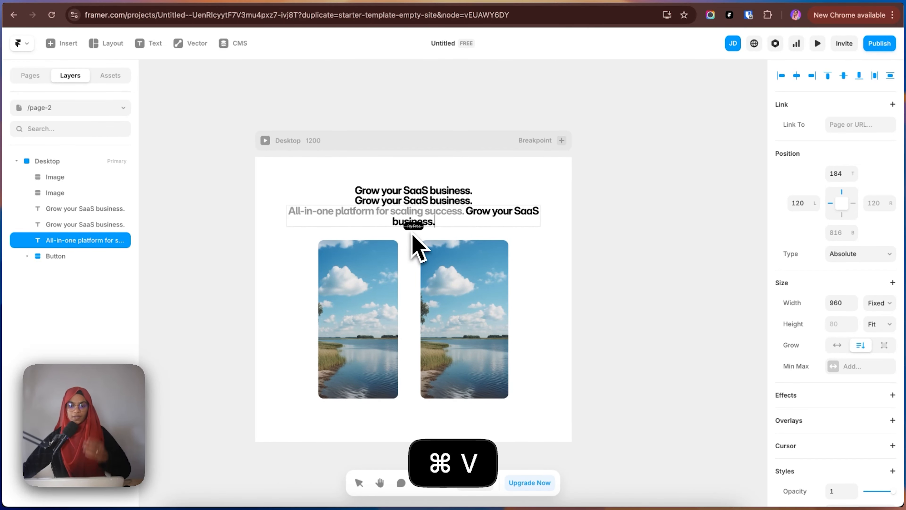
pyautogui.scroll(5, 407, 234)
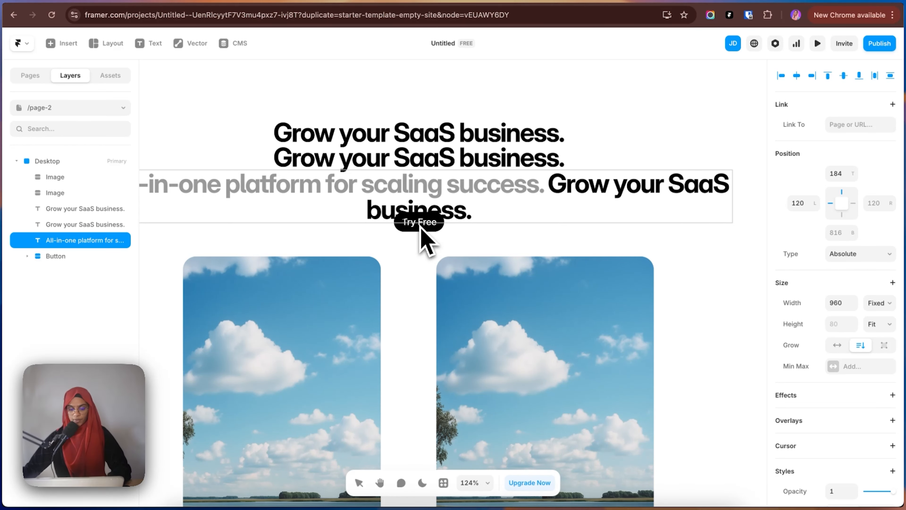
pyautogui.scroll(-5, 415, 282)
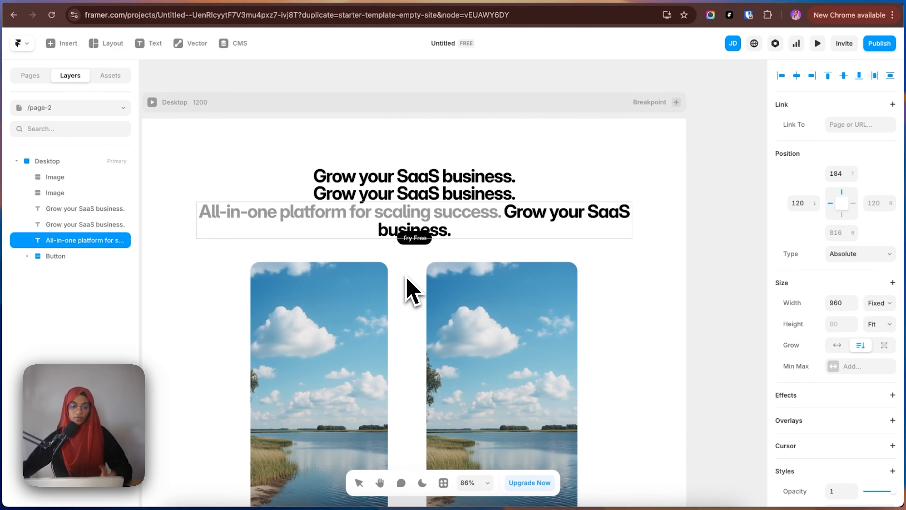
pyautogui.scroll(-2, 511, 212)
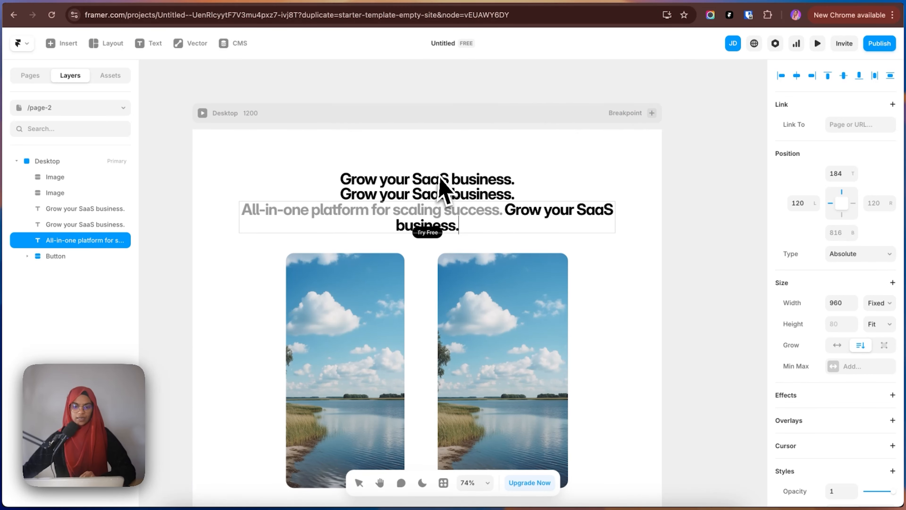
pyautogui.press('Escape')
# Examine which position types are available for the topmost "Grow your SaaS business." heading
pyautogui.click(511, 195)
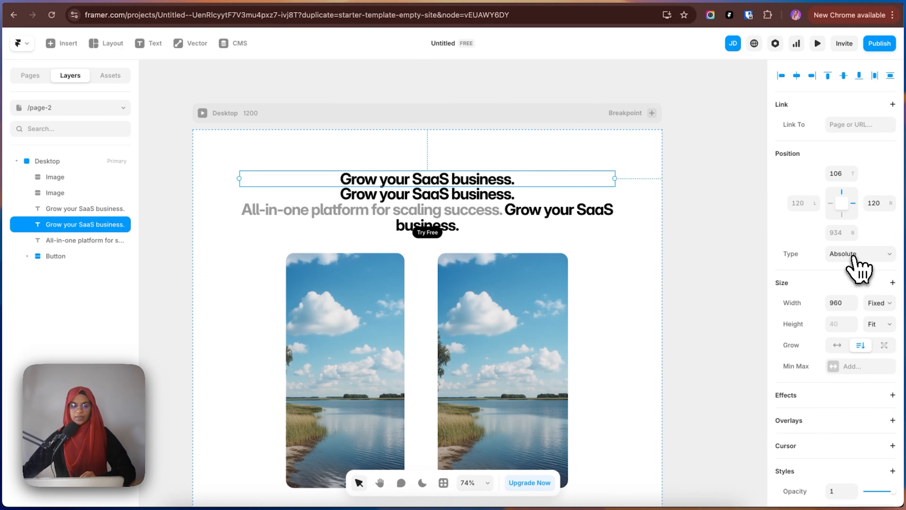
pyautogui.click(855, 254)
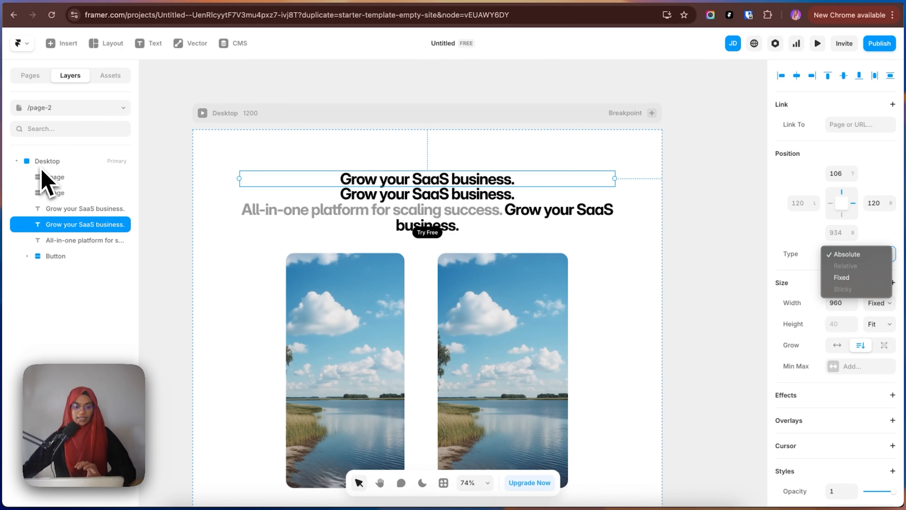
pyautogui.click(183, 197)
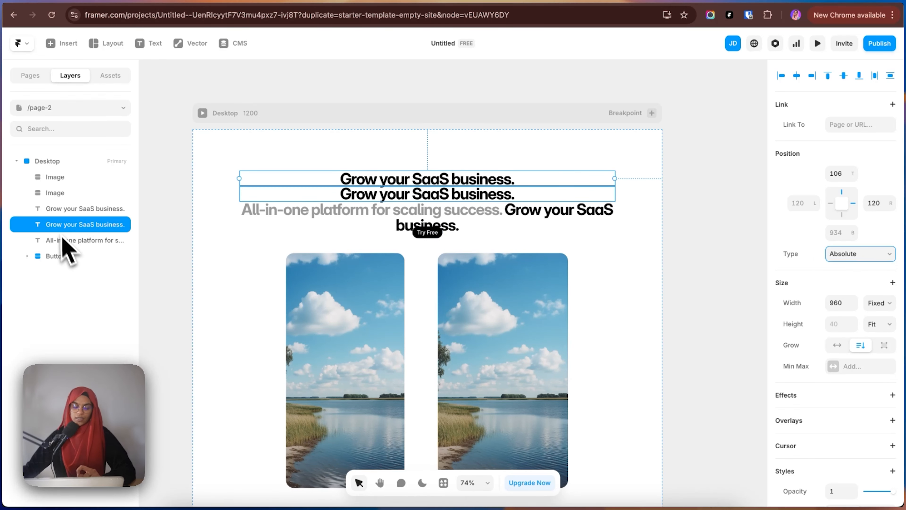
# Add a vertical stack layout to the Desktop frame and inspect the Button layer inside it
pyautogui.click(55, 162)
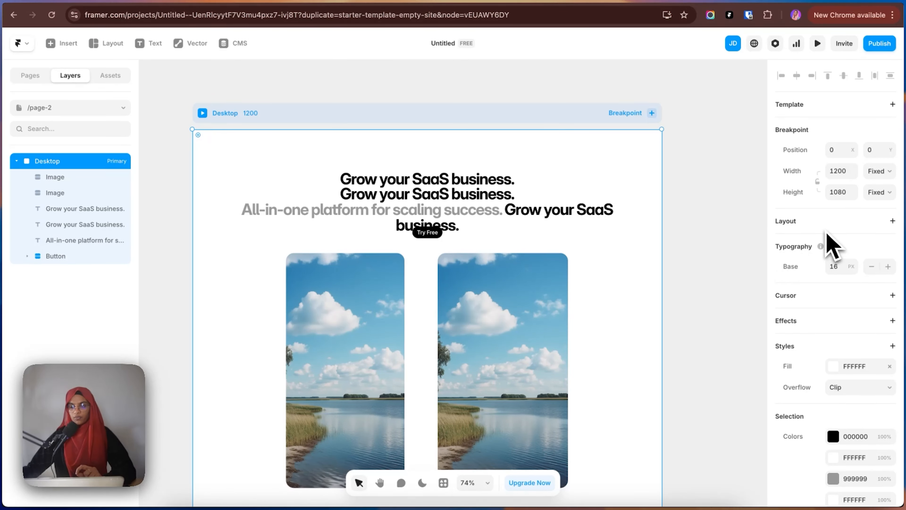
pyautogui.click(892, 221)
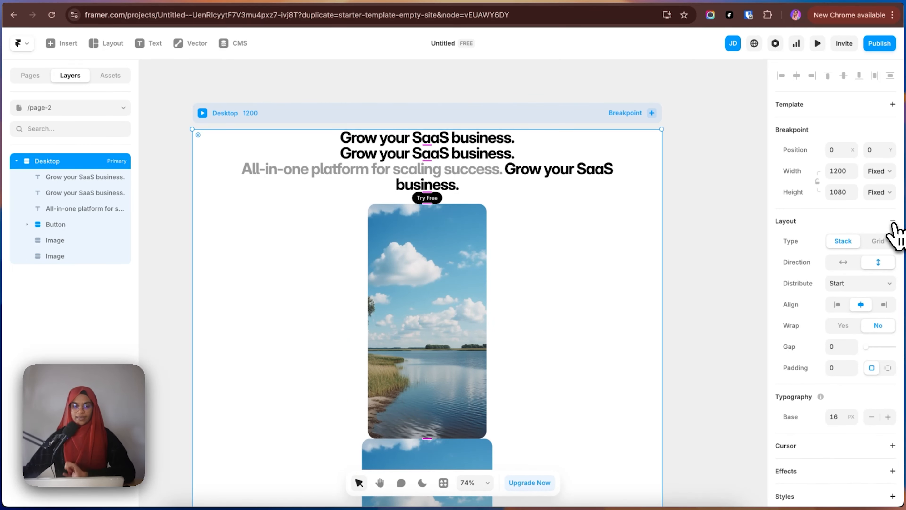
pyautogui.click(50, 224)
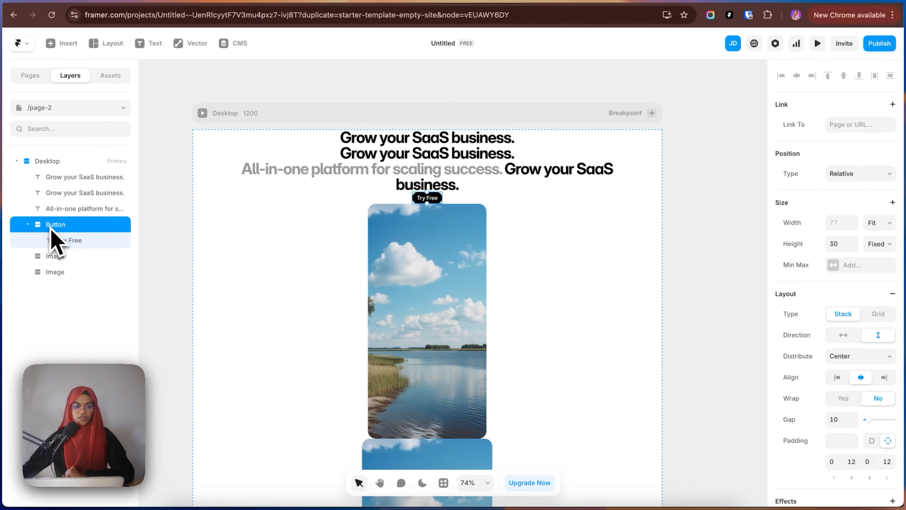
pyautogui.click(27, 224)
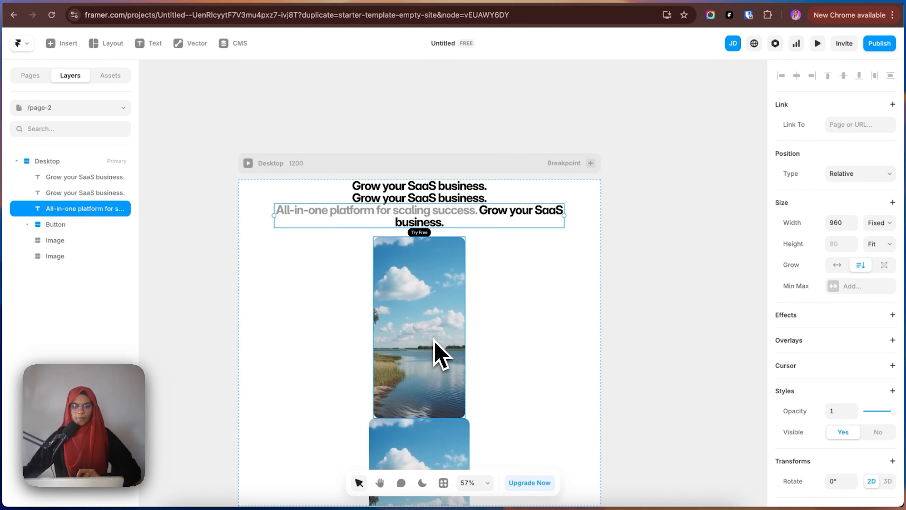
# Try to move the two images freely to new places within the Desktop frame's stack
pyautogui.click(439, 365)
pyautogui.moveTo(430, 330); pyautogui.dragTo(373, 350)
pyautogui.moveTo(426, 436); pyautogui.dragTo(538, 248)
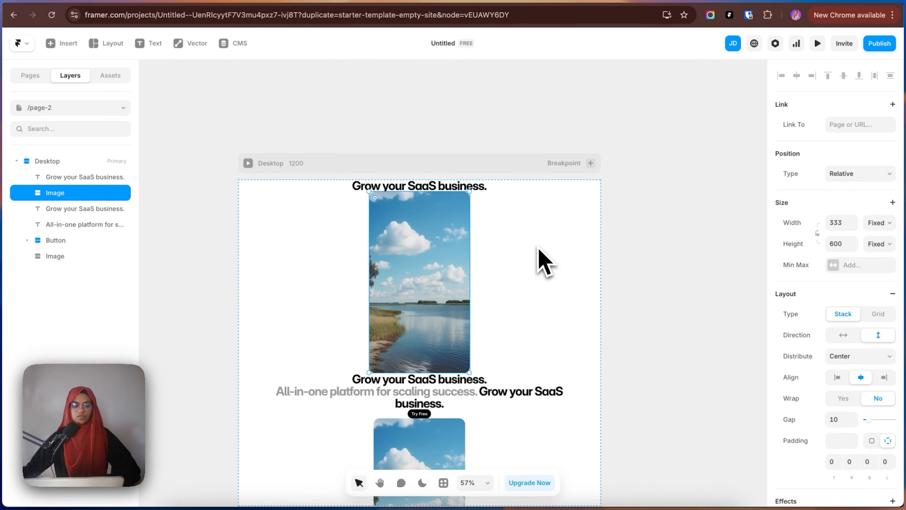
# Undo the image move and the stack layout on the Desktop frame
pyautogui.press('super+z')
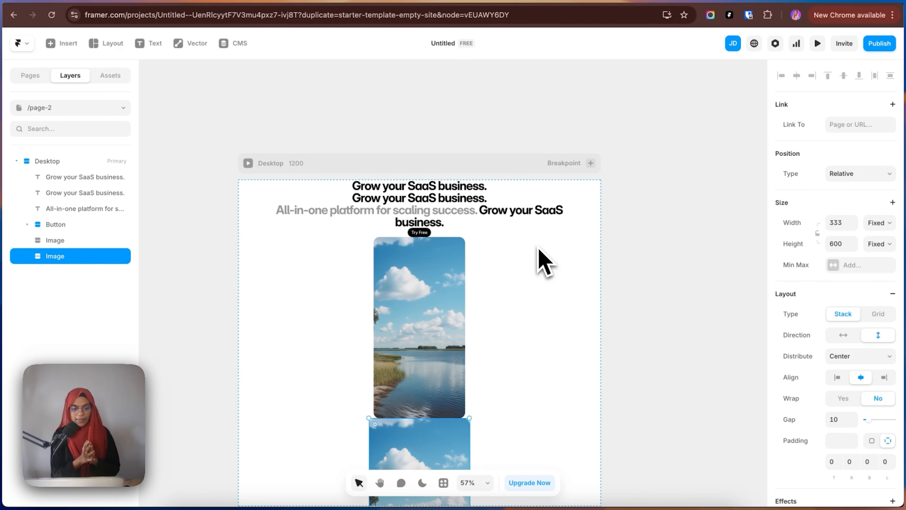
pyautogui.press('super+z')
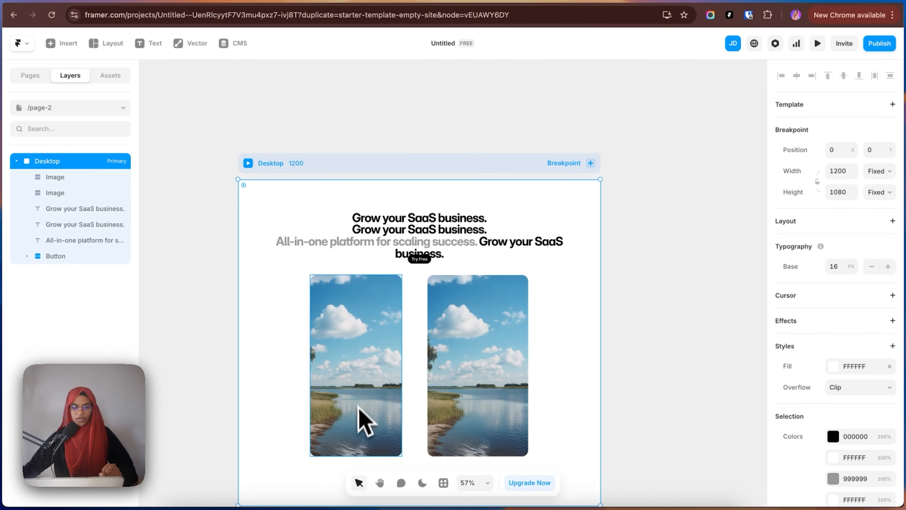
# Check the topmost heading's position type options again with the Desktop frame free of any layout
pyautogui.click(357, 414)
pyautogui.click(414, 223)
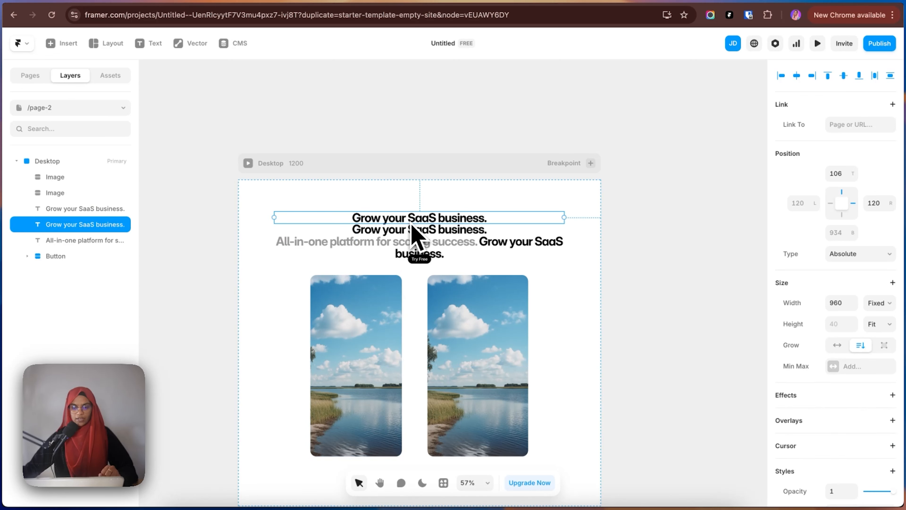
pyautogui.click(853, 259)
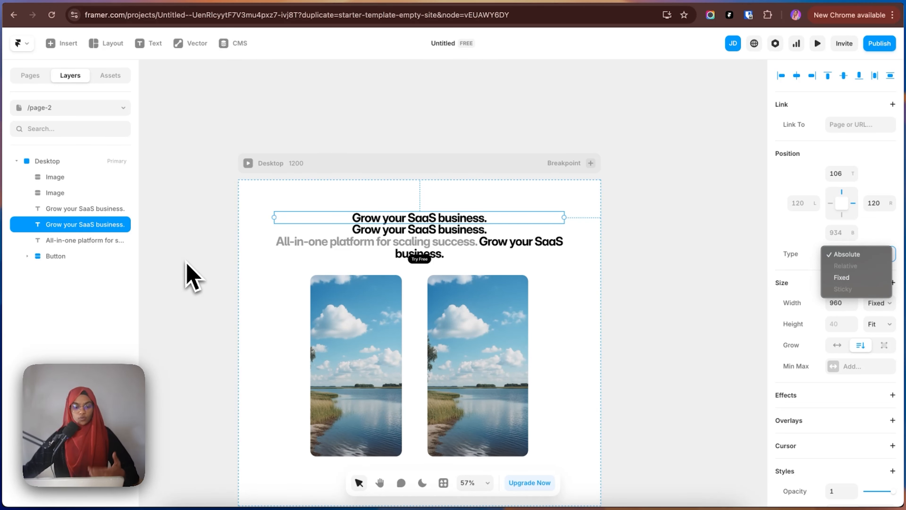
pyautogui.click(190, 281)
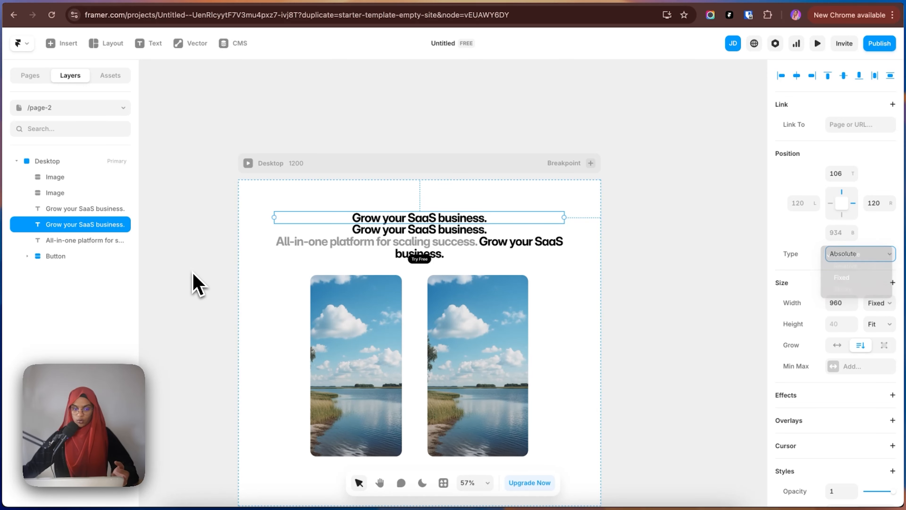
# Select the Button layer, the subheading layer and the parent Desktop frame in turn
pyautogui.click(53, 256)
pyautogui.click(53, 240)
pyautogui.click(50, 161)
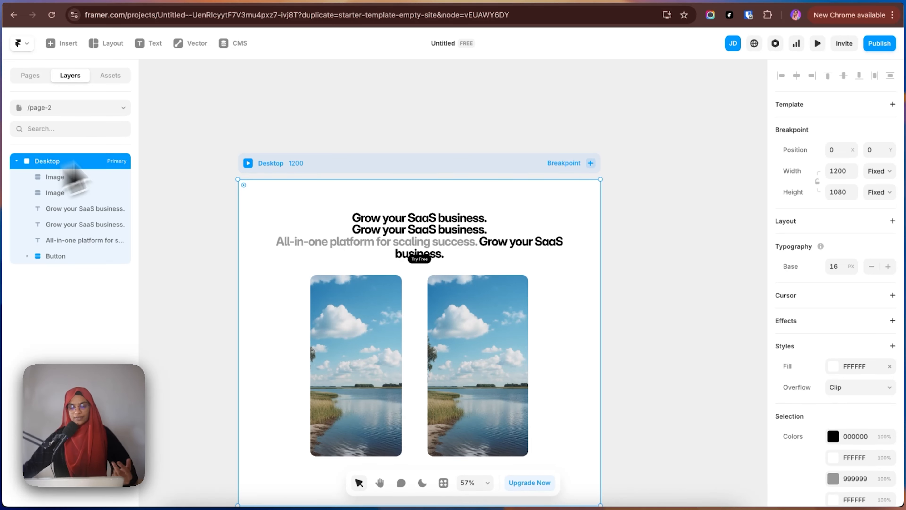
# Add a stack layout to the Desktop frame and inspect the top heading and Button layers within it
pyautogui.click(892, 221)
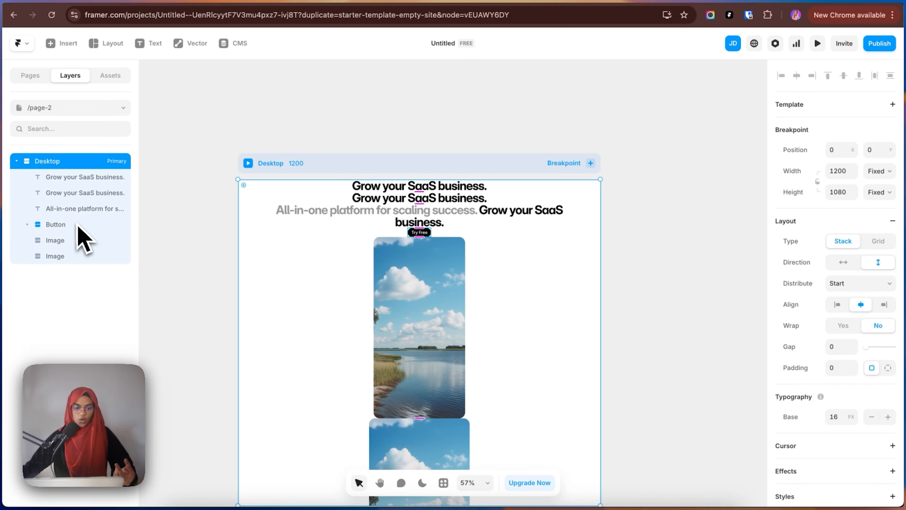
pyautogui.click(71, 177)
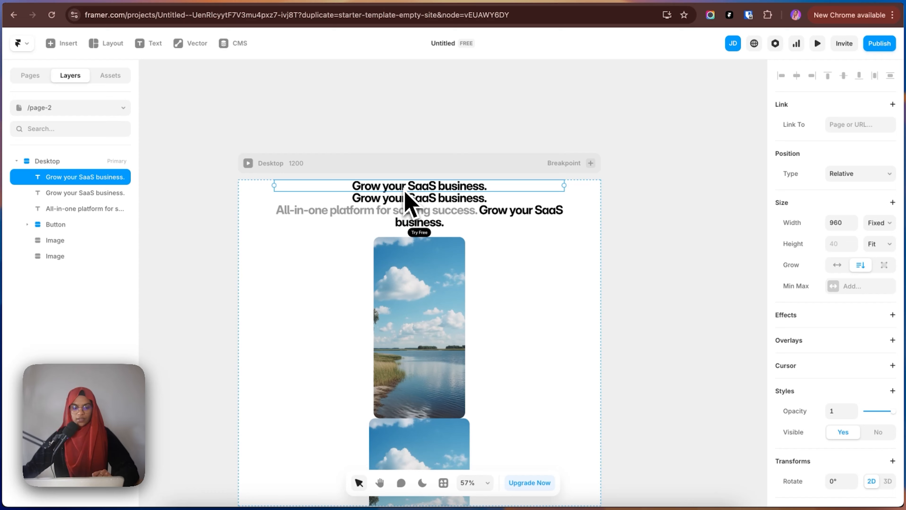
pyautogui.click(35, 228)
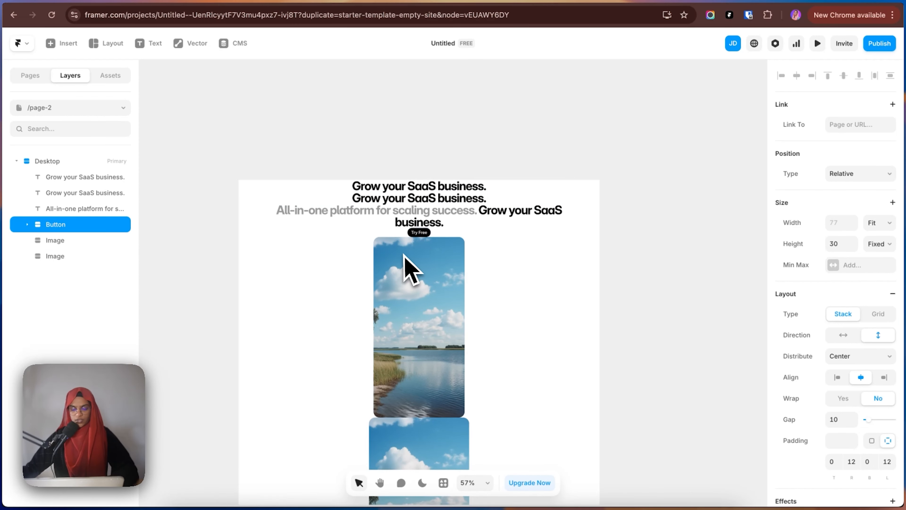
# Move the second image ahead of the first image in the Desktop frame's stack
pyautogui.scroll(-2, 405, 263)
pyautogui.click(610, 342)
pyautogui.click(398, 440)
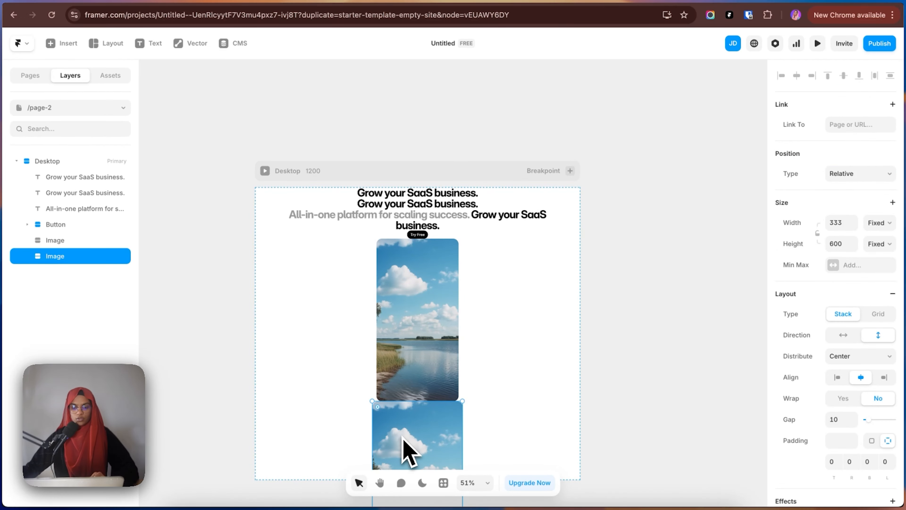
pyautogui.moveTo(411, 435); pyautogui.dragTo(534, 309)
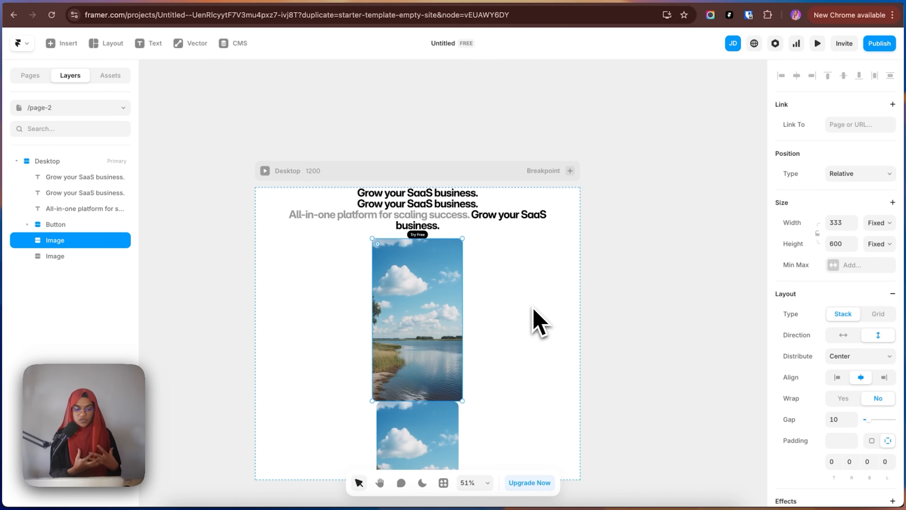
# Swap the two images back to their previous order in the Desktop stack
pyautogui.click(50, 162)
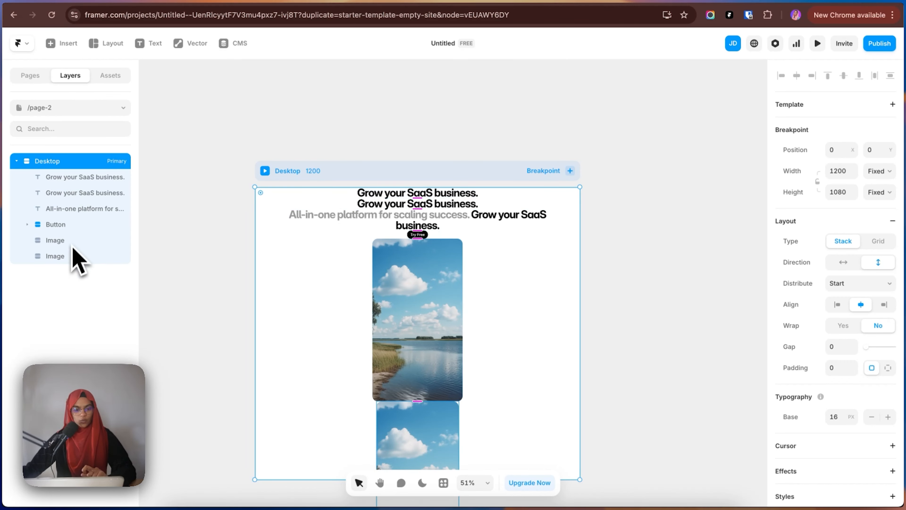
pyautogui.click(50, 241)
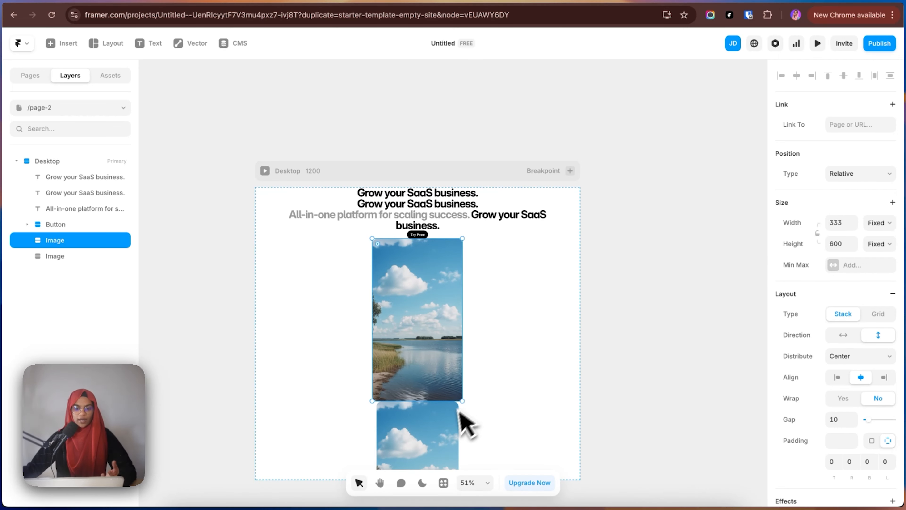
pyautogui.moveTo(429, 431); pyautogui.dragTo(467, 405)
pyautogui.click(304, 254)
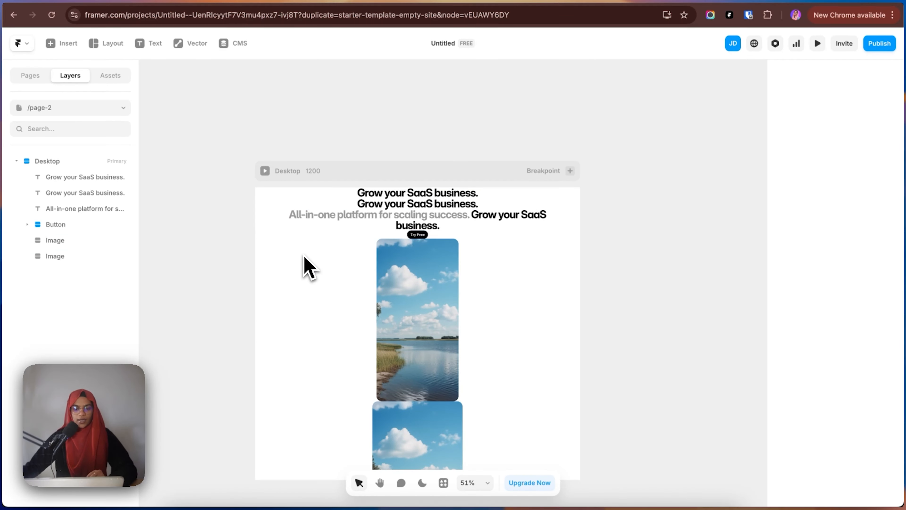
# Preview the page with a widened viewport to check how the fixed-width subheading wraps
pyautogui.click(323, 199)
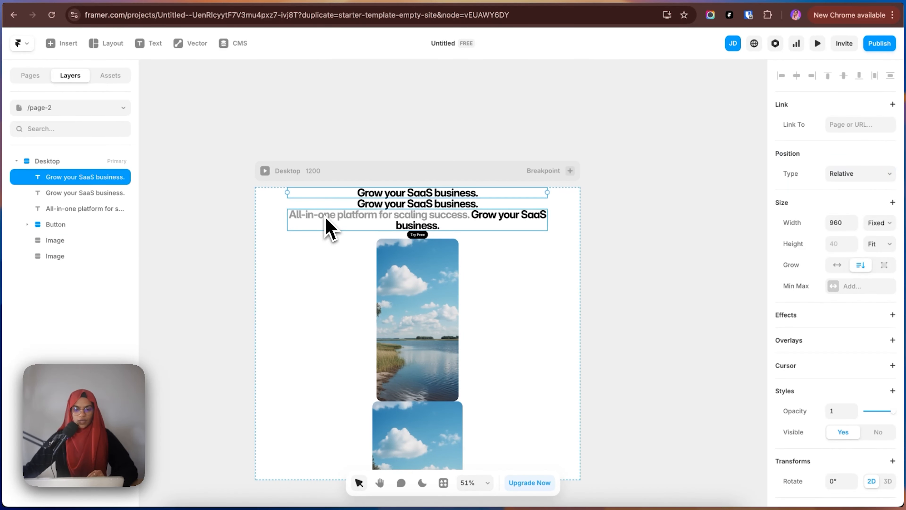
pyautogui.click(326, 219)
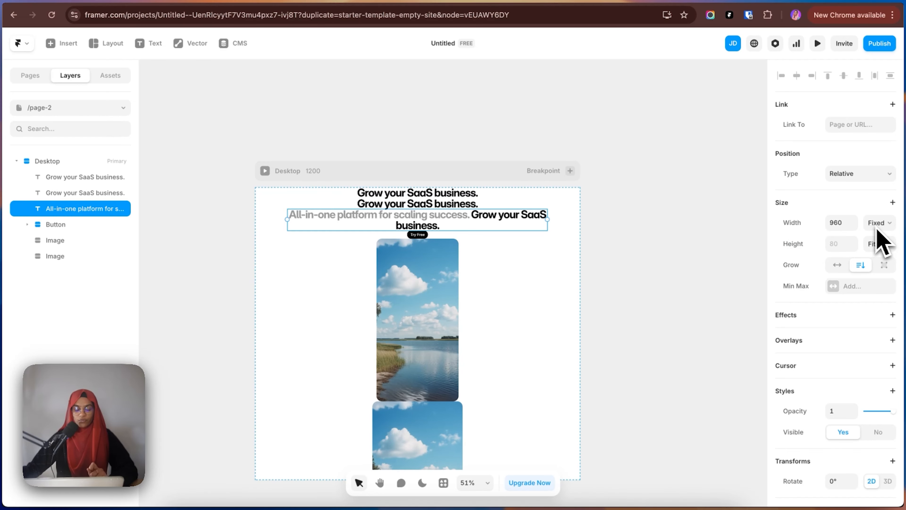
pyautogui.click(265, 171)
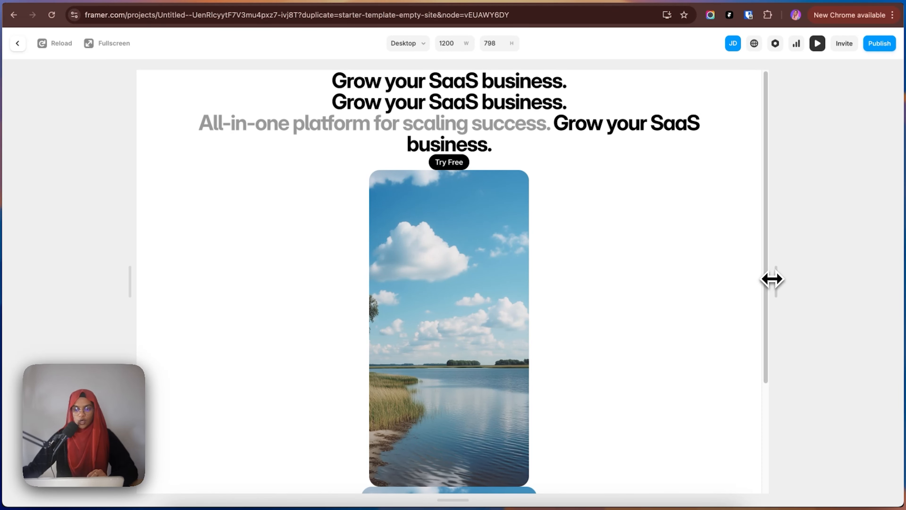
pyautogui.moveTo(772, 279); pyautogui.dragTo(898, 283)
pyautogui.click(19, 44)
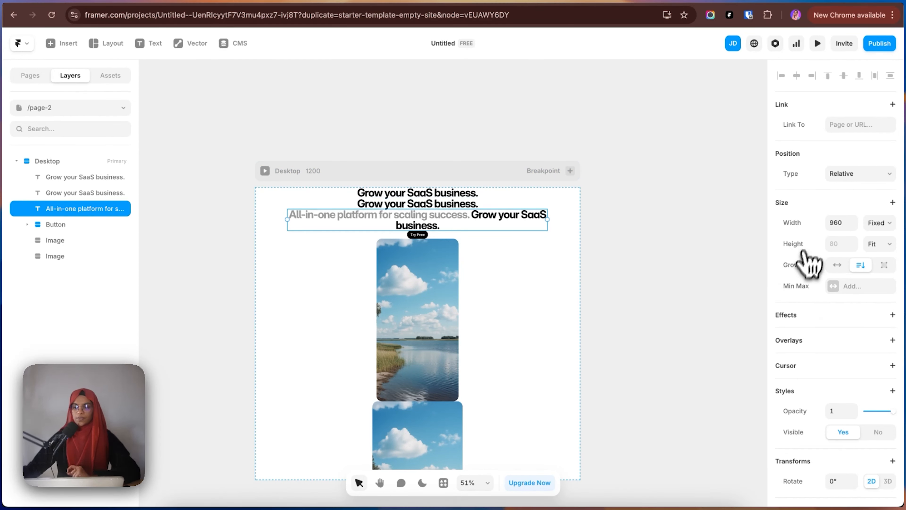
# Set the width of the "All-in-one platform" subheading to Fill
pyautogui.click(882, 223)
pyautogui.click(872, 252)
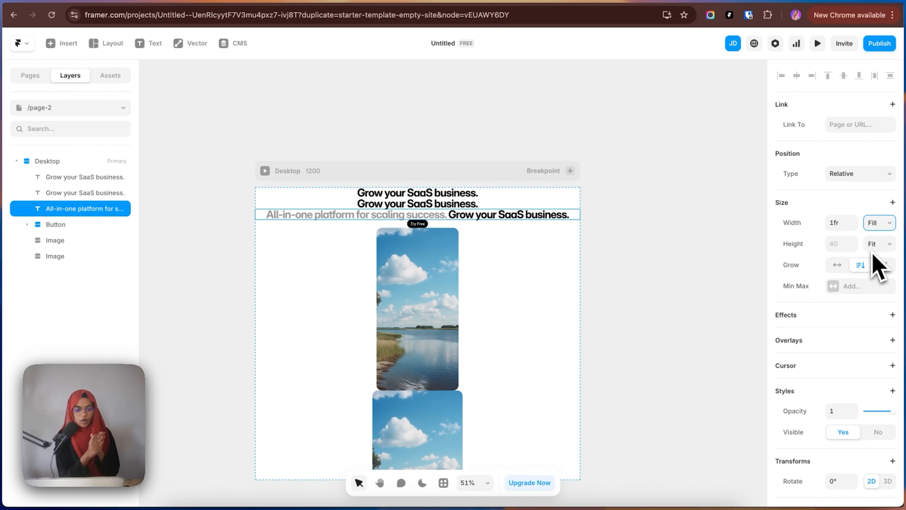
pyautogui.scroll(-5, 875, 264)
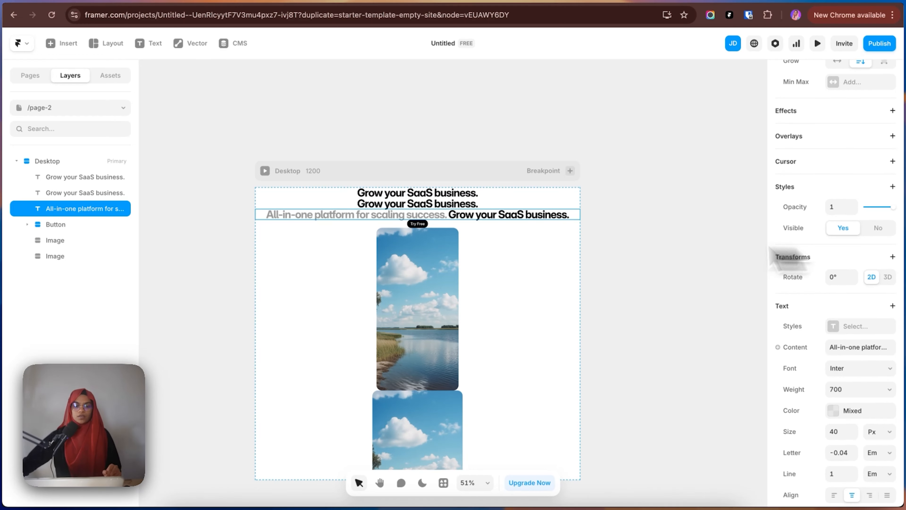
# Preview the page again at a width of about 1660 to check the subheading's fill width
pyautogui.click(265, 171)
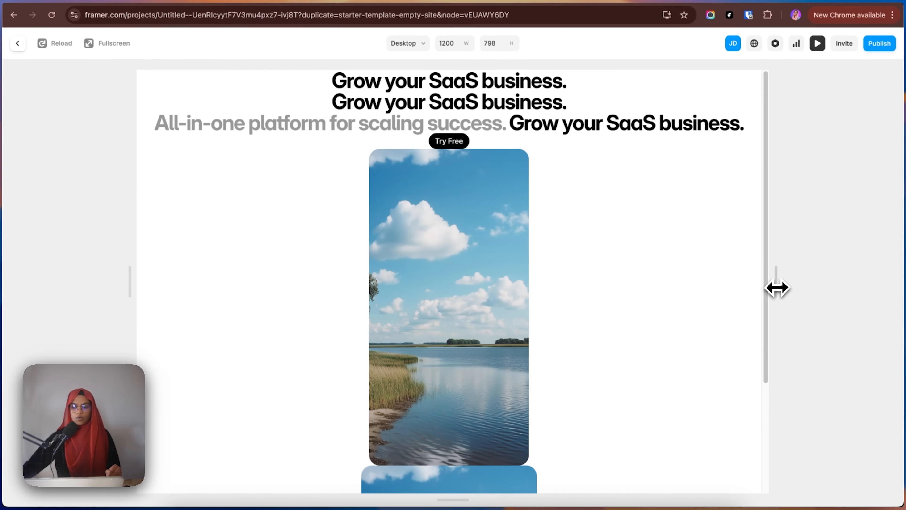
pyautogui.moveTo(776, 287); pyautogui.dragTo(897, 288)
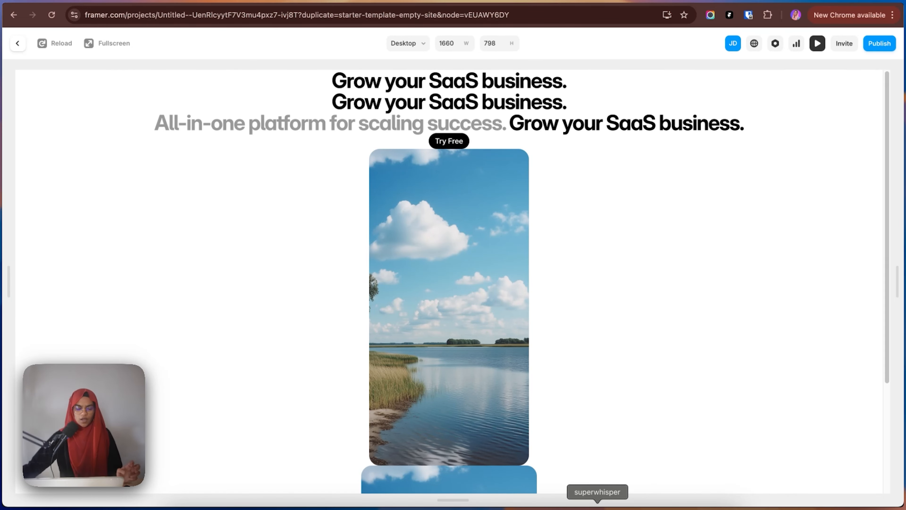
pyautogui.press('Escape')
pyautogui.click(440, 218)
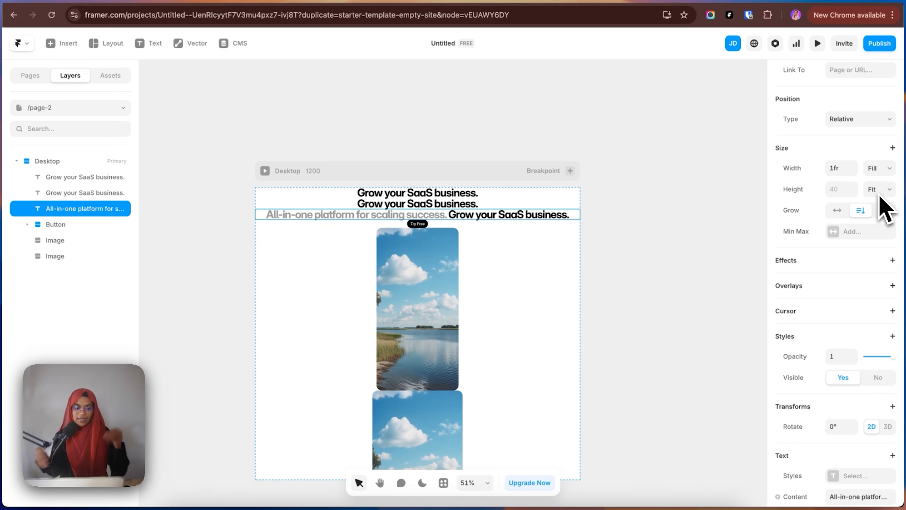
# Append six more copies of "Grow your SaaS business." to the end of the subheading text
pyautogui.doubleClick(571, 217)
pyautogui.moveTo(574, 216); pyautogui.dragTo(448, 217)
pyautogui.press('super+c')
pyautogui.click(578, 217)
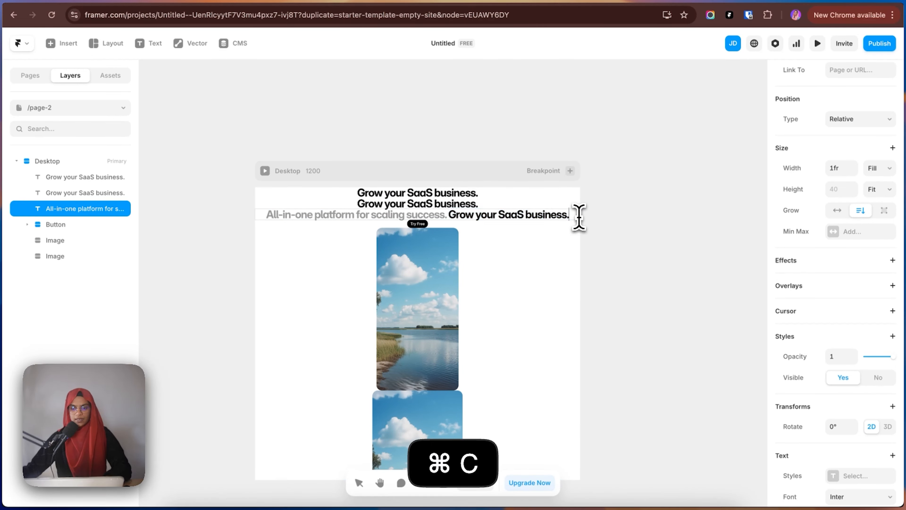
pyautogui.press('super+v')
pyautogui.press('super+v')
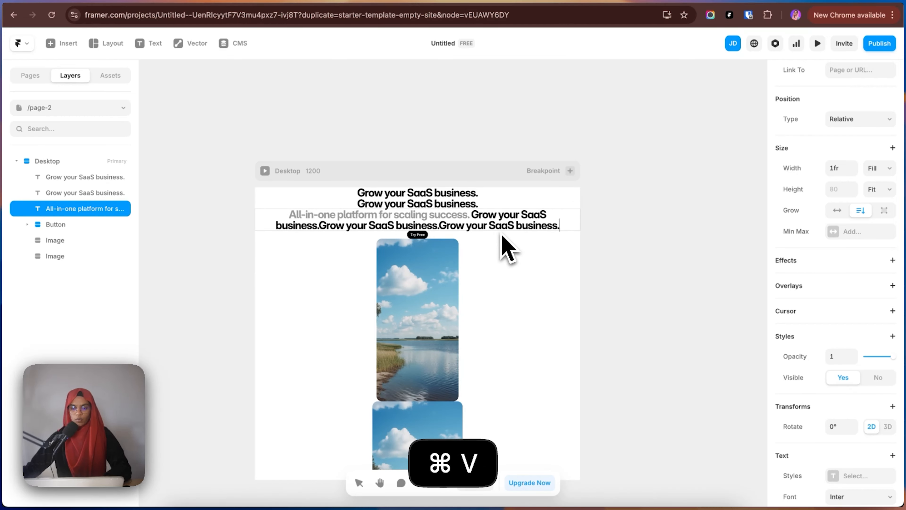
pyautogui.press('super+v')
pyautogui.press('super+v')
pyautogui.press('super+v')
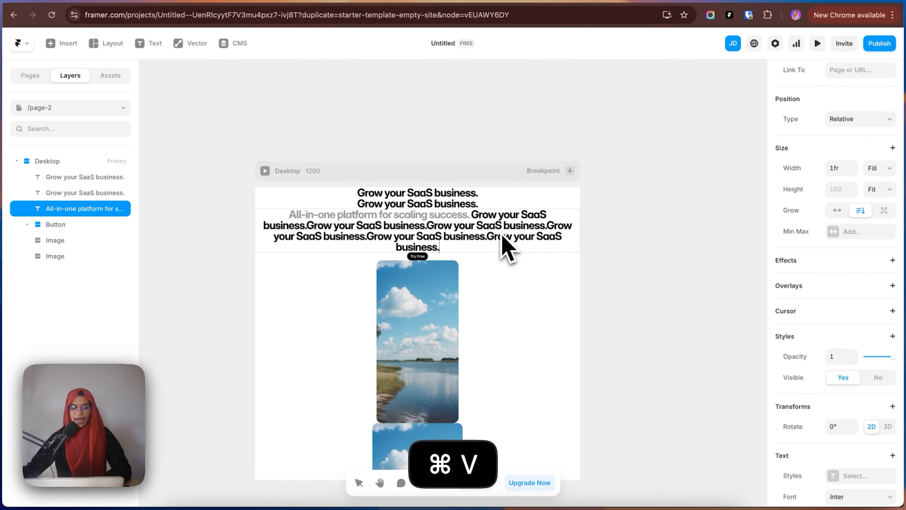
pyautogui.press('super+v')
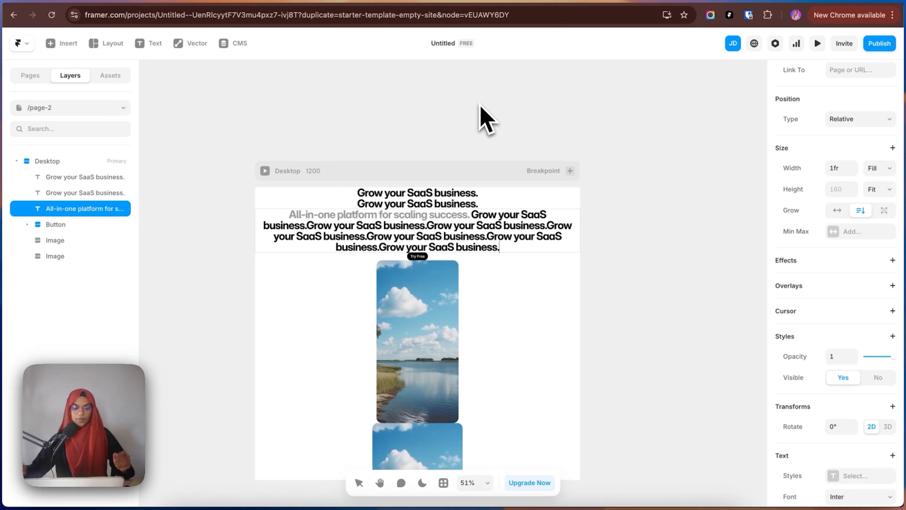
# Undo the text copies pasted into the subheading and compare its size settings with the top heading's
pyautogui.hotkey('ctrl', 'z')
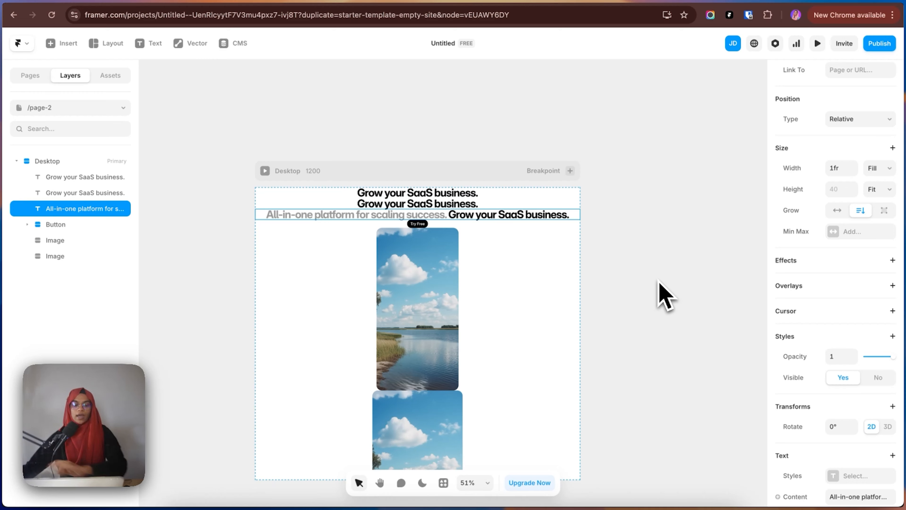
pyautogui.click(651, 288)
pyautogui.click(67, 177)
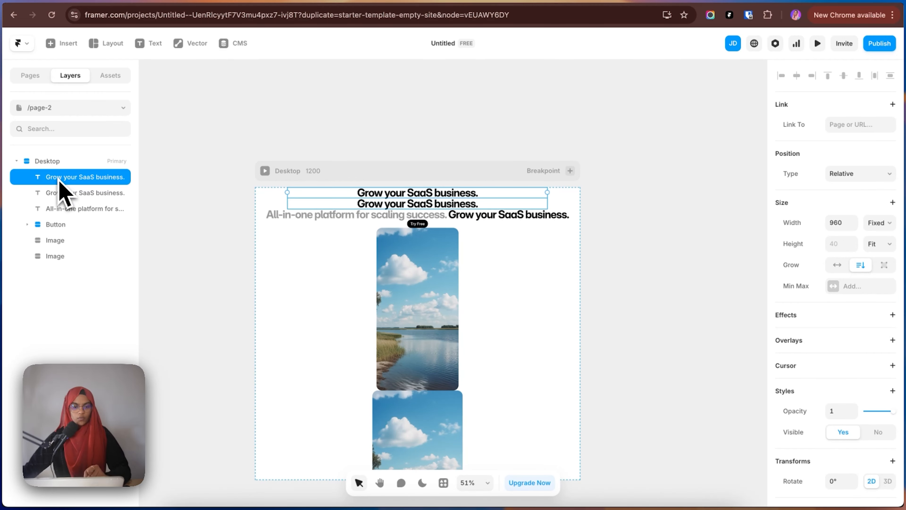
pyautogui.click(62, 208)
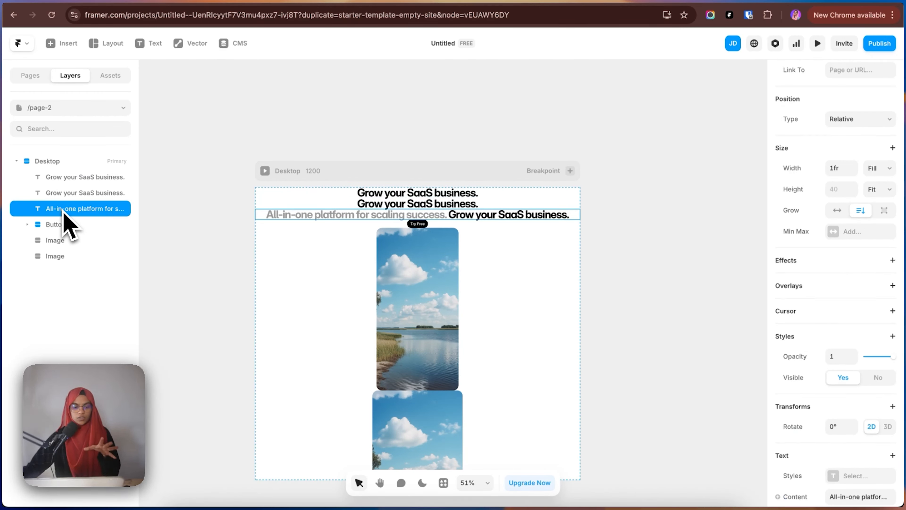
# Move all six layers, from the top heading to the last image, out of the Desktop frame onto the canvas beside it
pyautogui.click(437, 197)
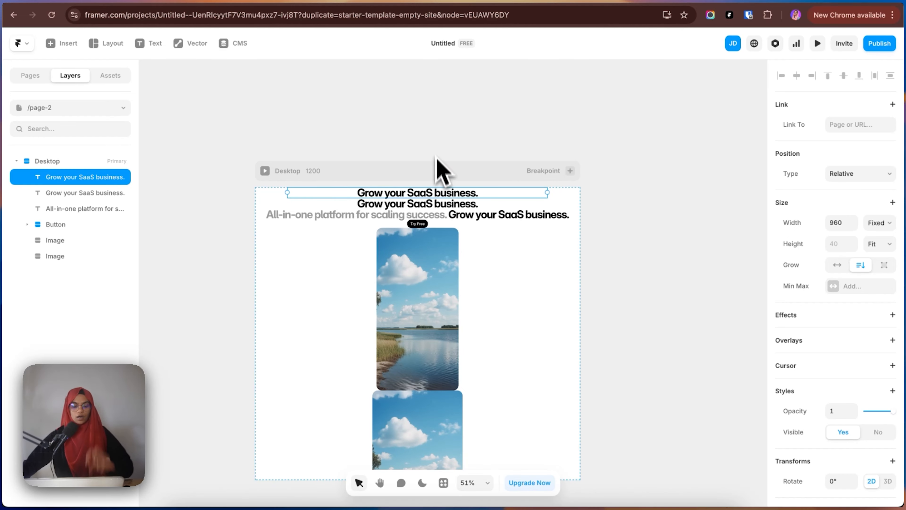
pyautogui.scroll(-5, 478, 246)
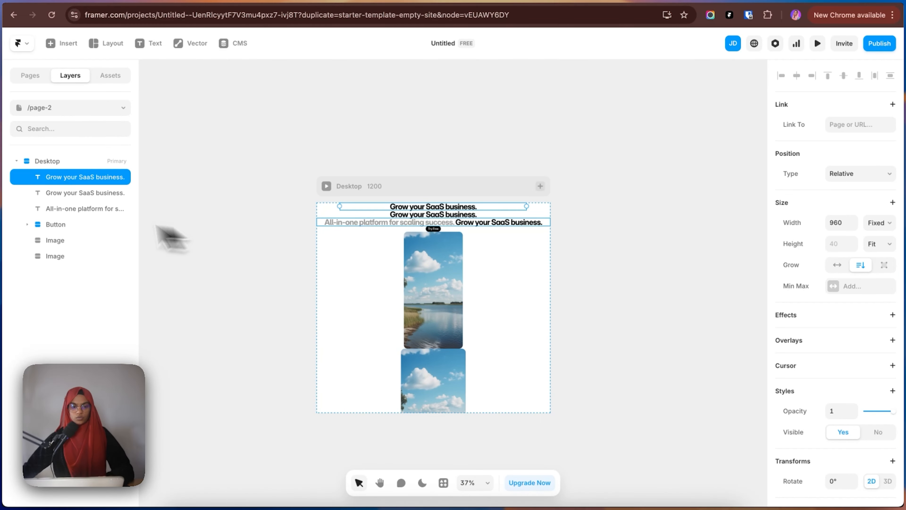
pyautogui.keyDown('shift'); pyautogui.click(67, 258); pyautogui.keyUp('shift')
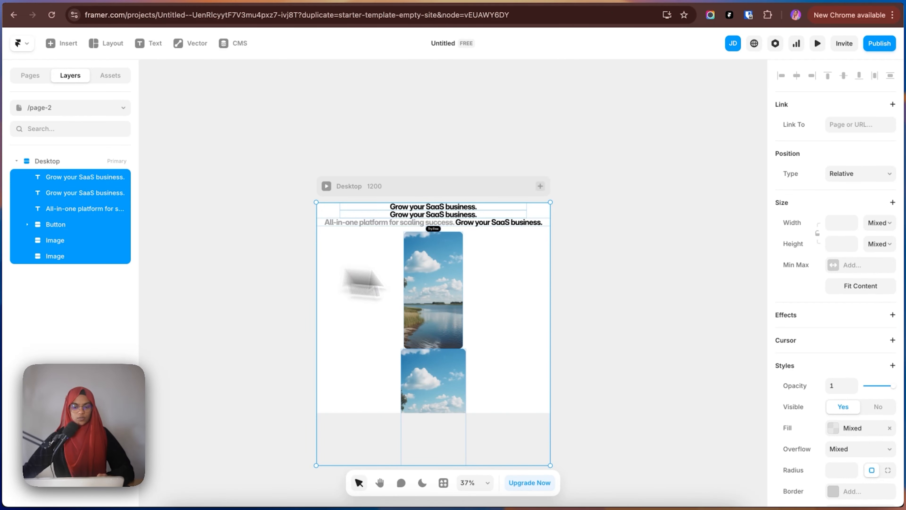
pyautogui.moveTo(435, 293); pyautogui.dragTo(175, 301)
pyautogui.click(625, 289)
pyautogui.press('space')
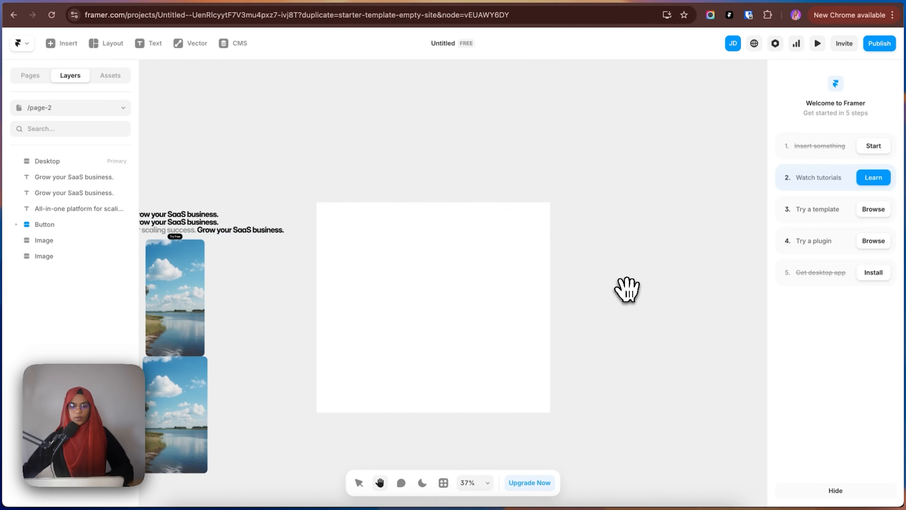
pyautogui.moveTo(627, 290); pyautogui.dragTo(669, 257)
# Draw a new frame about 1073 by 916 inside the empty Desktop frame
pyautogui.click(399, 159)
pyautogui.press('f')
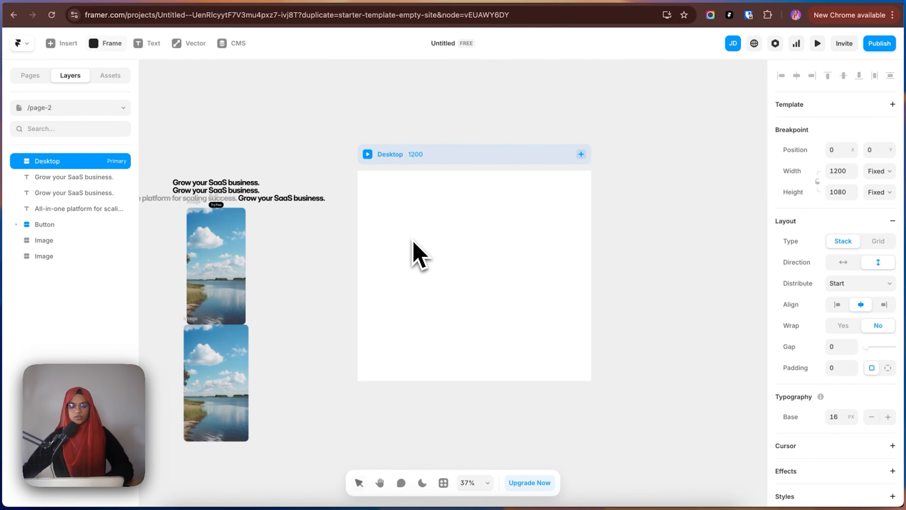
pyautogui.moveTo(371, 183); pyautogui.dragTo(578, 348)
# Rename the new frame inside Desktop as "Hero Section"
pyautogui.doubleClick(73, 178)
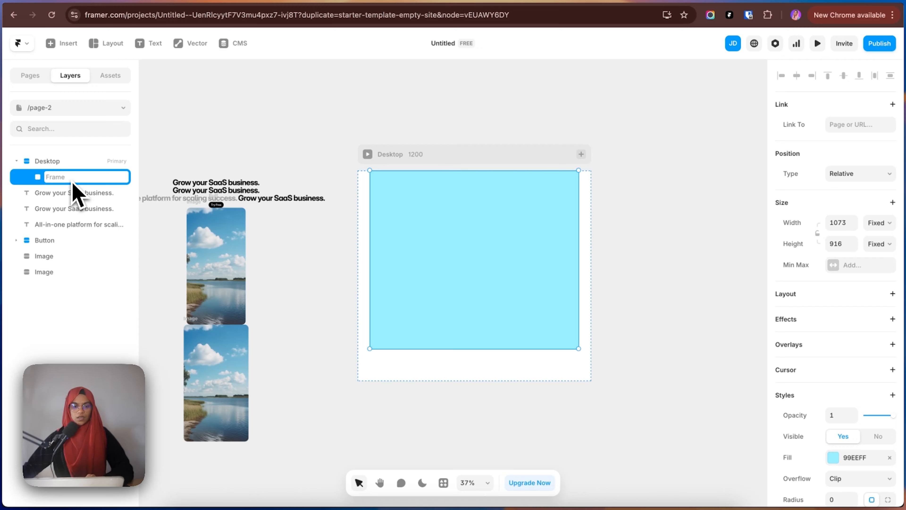
pyautogui.write('Hero Section')
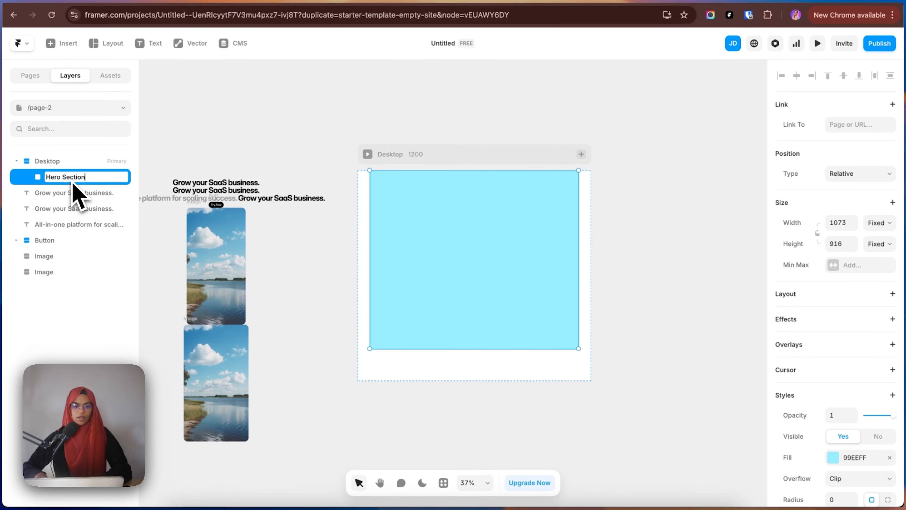
pyautogui.press('Return')
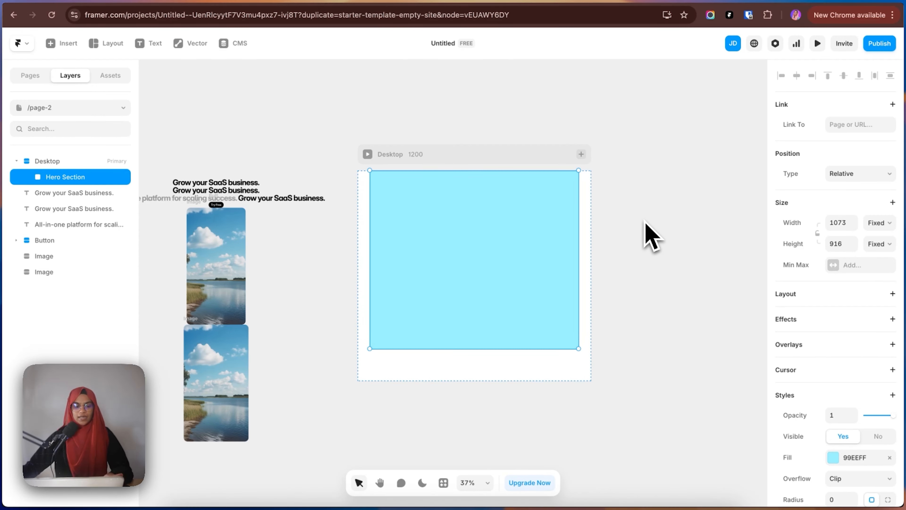
# Set the Hero Section frame's width to Fill
pyautogui.click(879, 222)
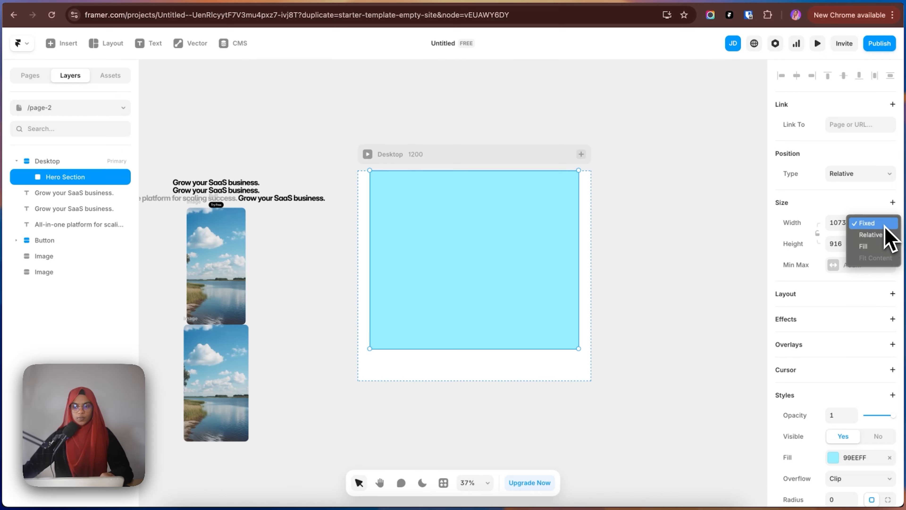
pyautogui.click(881, 254)
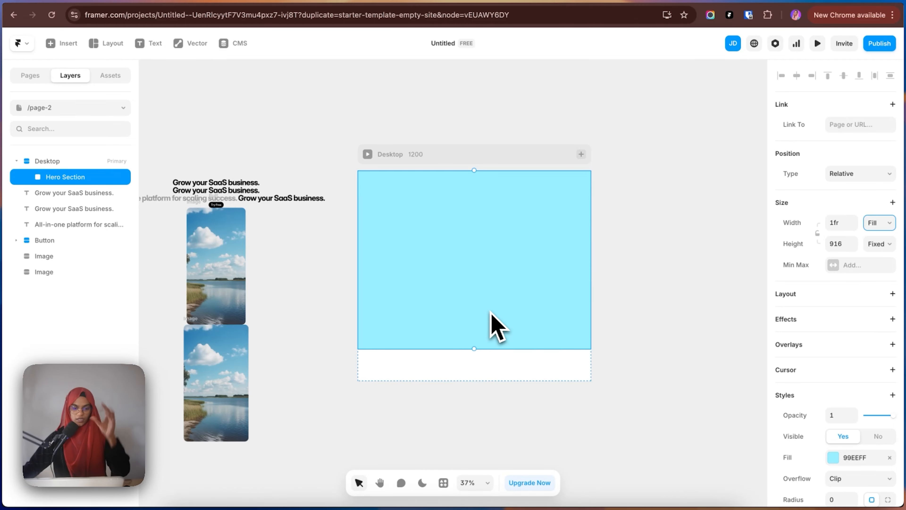
pyautogui.click(619, 247)
pyautogui.click(461, 255)
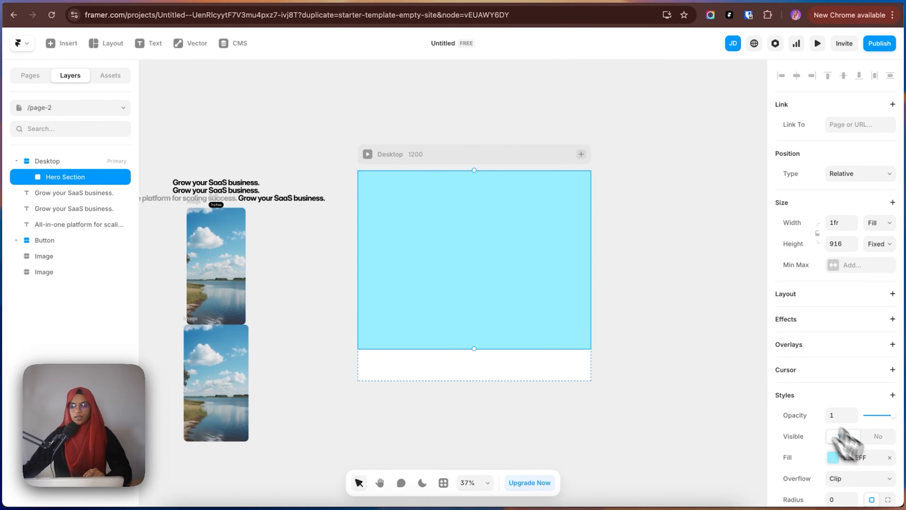
# Remove the Hero Section frame's fill and give the frame a stack layout
pyautogui.click(889, 457)
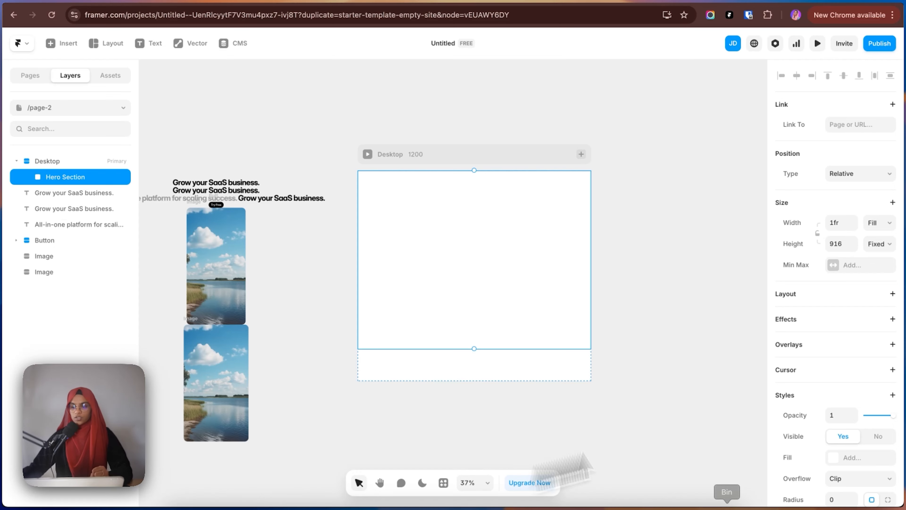
pyautogui.click(891, 295)
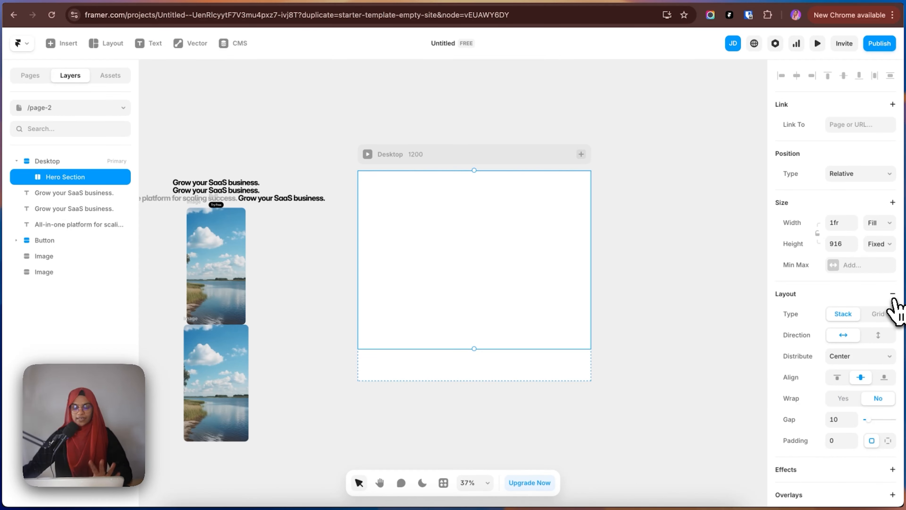
pyautogui.click(640, 236)
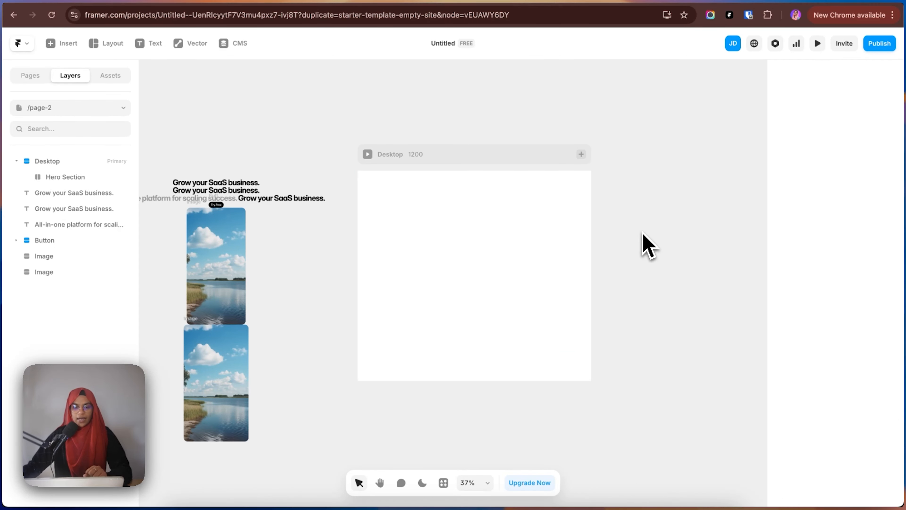
# Draw a frame about 1097 by 788 inside the Hero Section and name it "Container"
pyautogui.click(510, 228)
pyautogui.press('f')
pyautogui.moveTo(365, 182); pyautogui.dragTo(580, 338)
pyautogui.doubleClick(82, 194)
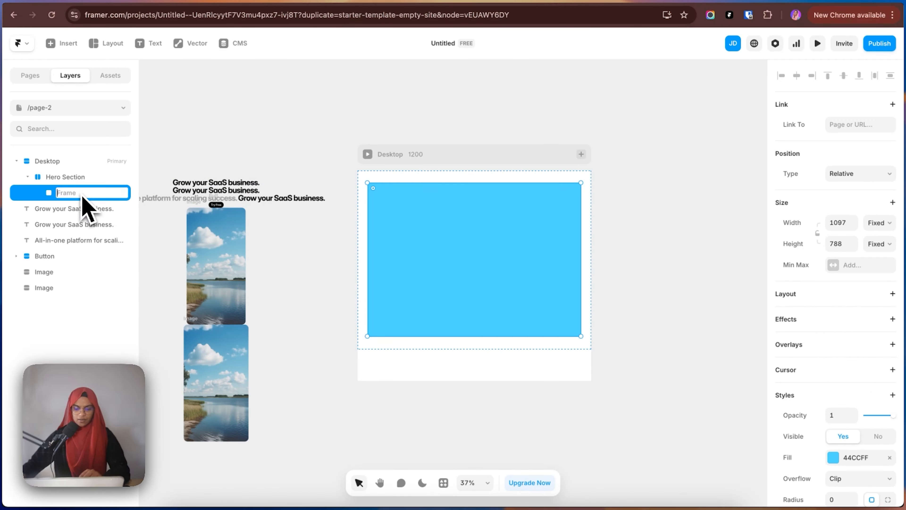
pyautogui.write('Container')
pyautogui.press('Return')
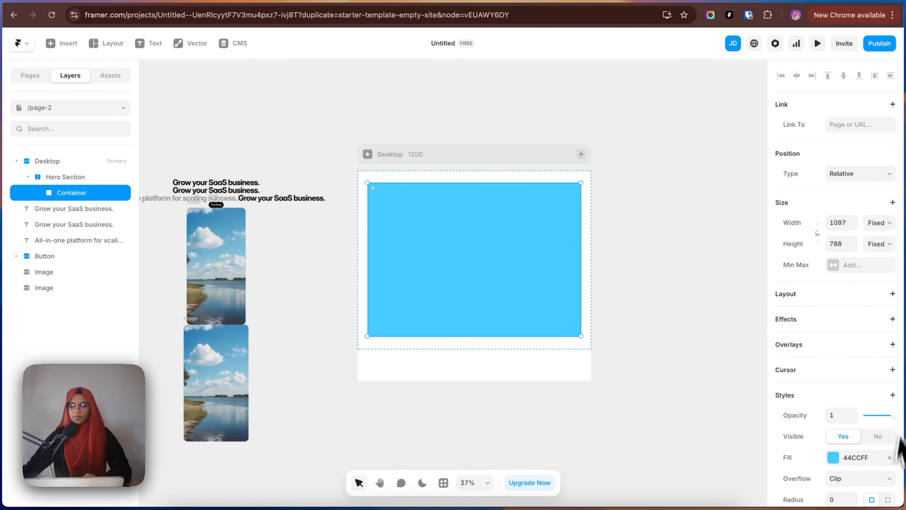
# Remove the Container frame's fill and set its width to Fill
pyautogui.click(889, 457)
pyautogui.click(880, 223)
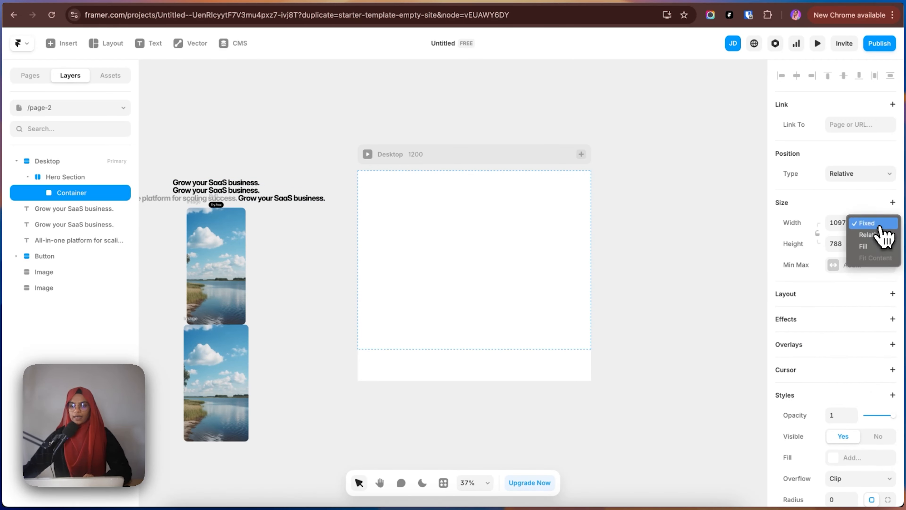
pyautogui.click(878, 244)
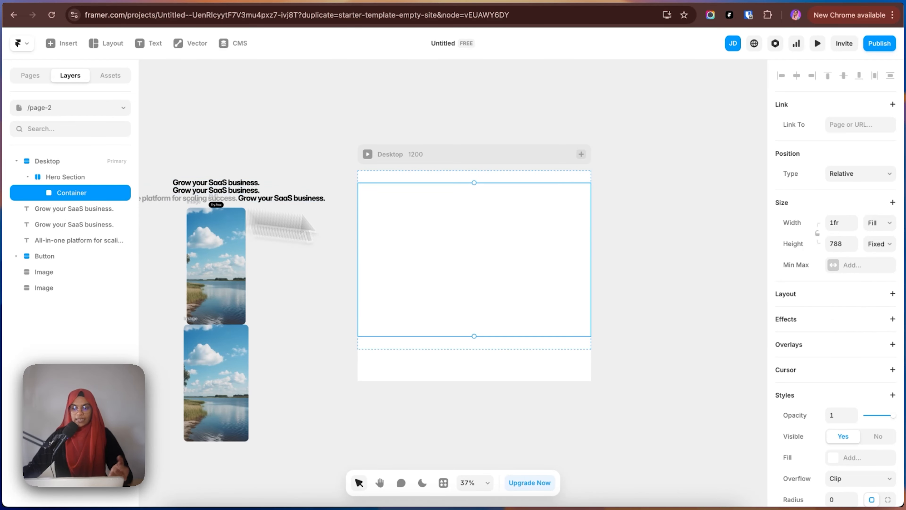
# Add a stack layout to the Container frame
pyautogui.click(891, 293)
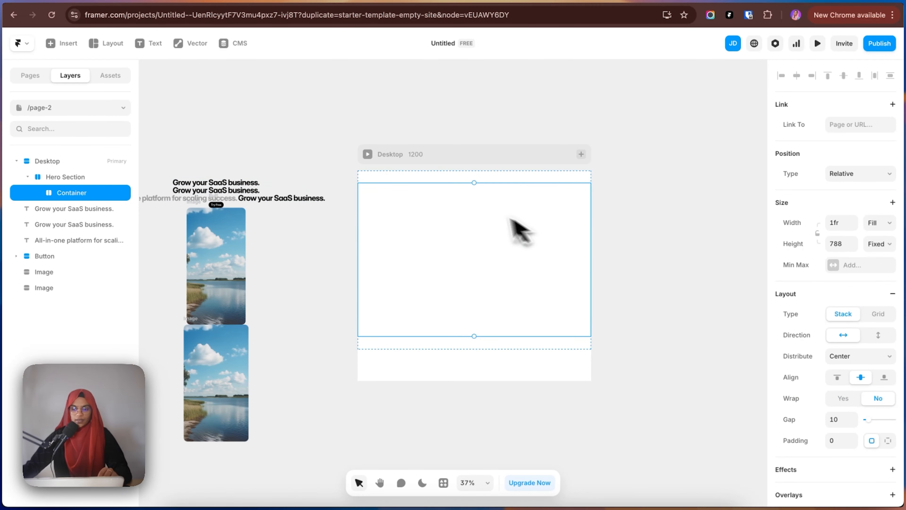
pyautogui.click(601, 269)
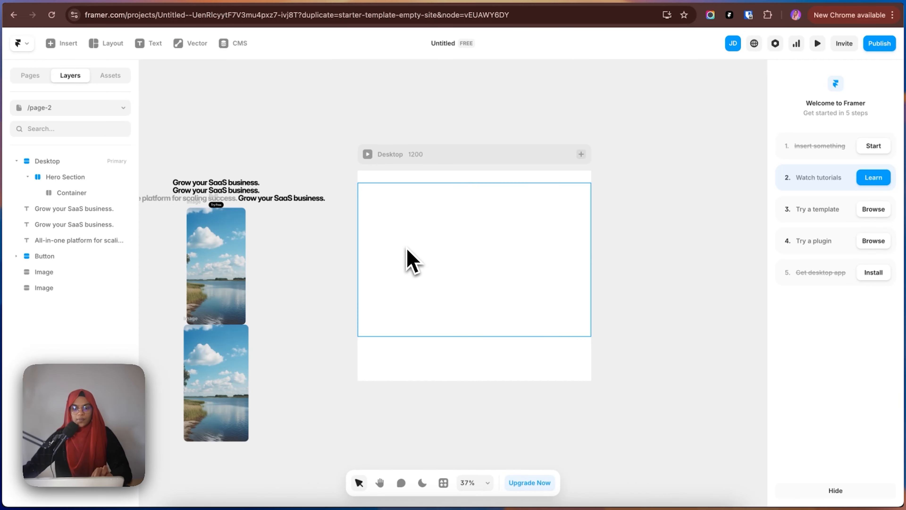
pyautogui.click(410, 259)
# Move the first "Grow your SaaS business." heading and the "All-in-one platform" tagline from the canvas into the Container, with the tagline second
pyautogui.click(48, 214)
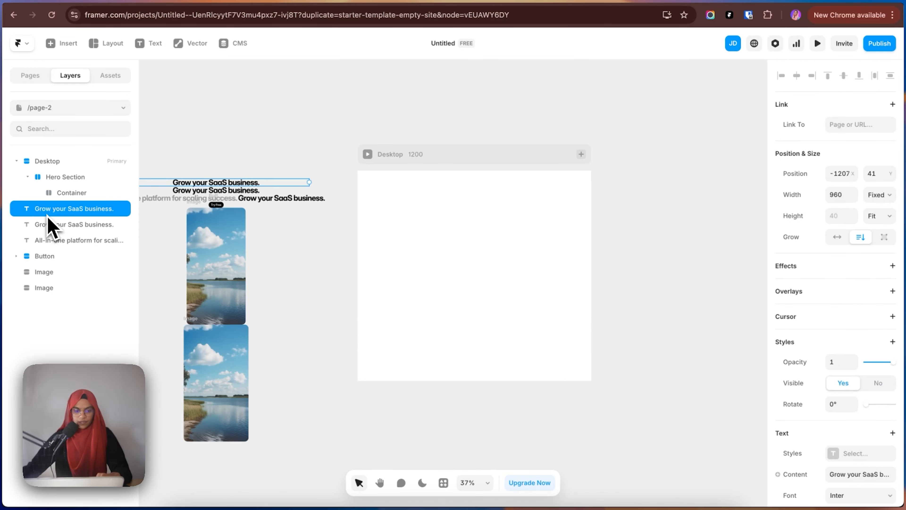
pyautogui.moveTo(220, 188); pyautogui.dragTo(467, 221)
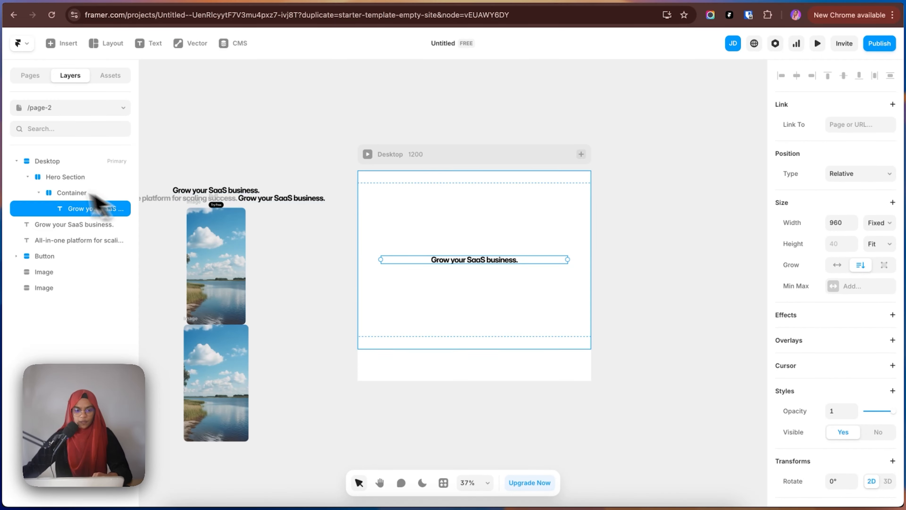
pyautogui.moveTo(71, 240); pyautogui.dragTo(94, 216)
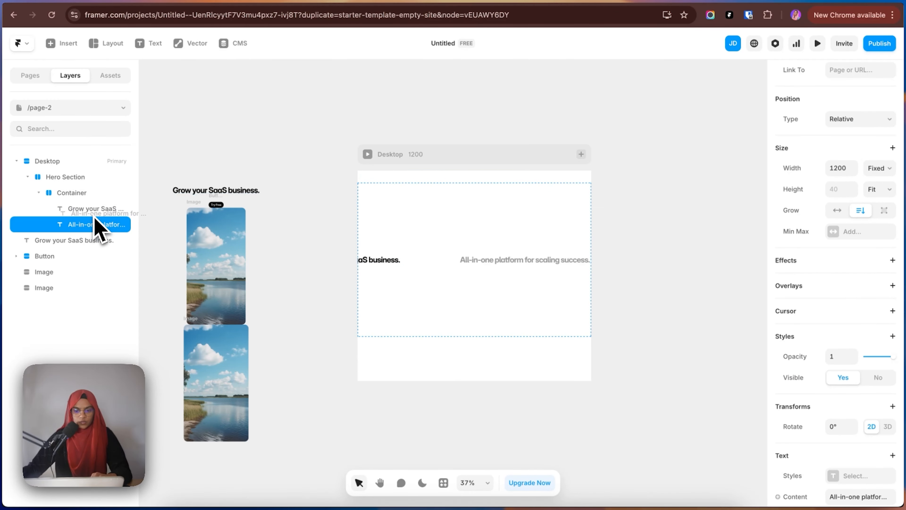
# Examine how the heading and tagline are laid out inside the Container and Hero Section
pyautogui.click(86, 207)
pyautogui.click(89, 222)
pyautogui.click(90, 211)
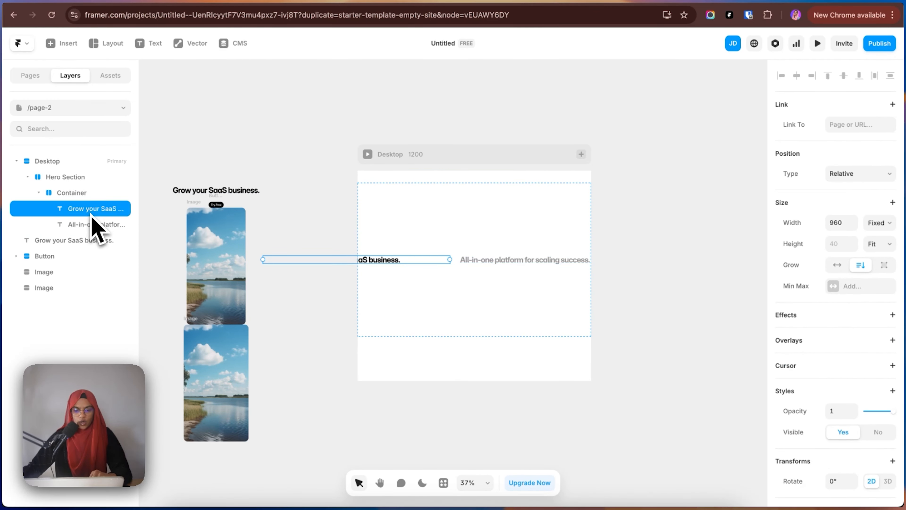
pyautogui.click(91, 221)
pyautogui.click(89, 211)
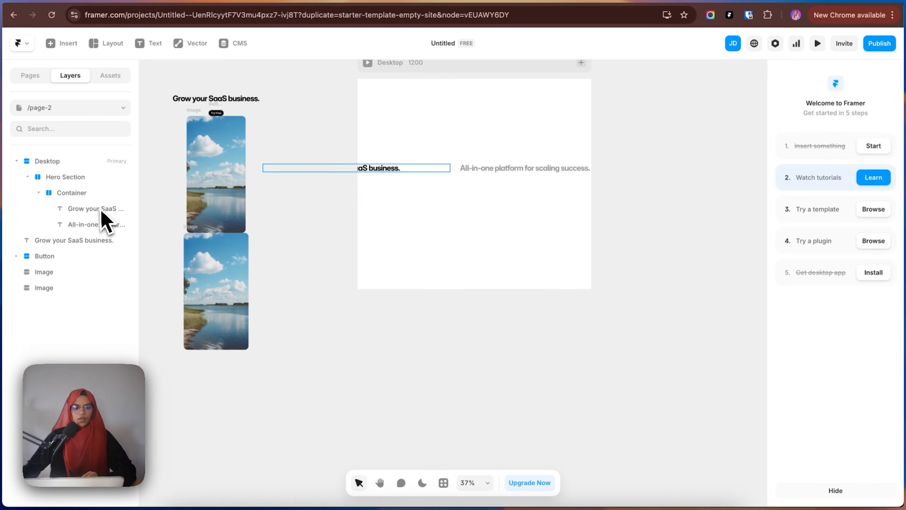
pyautogui.click(101, 209)
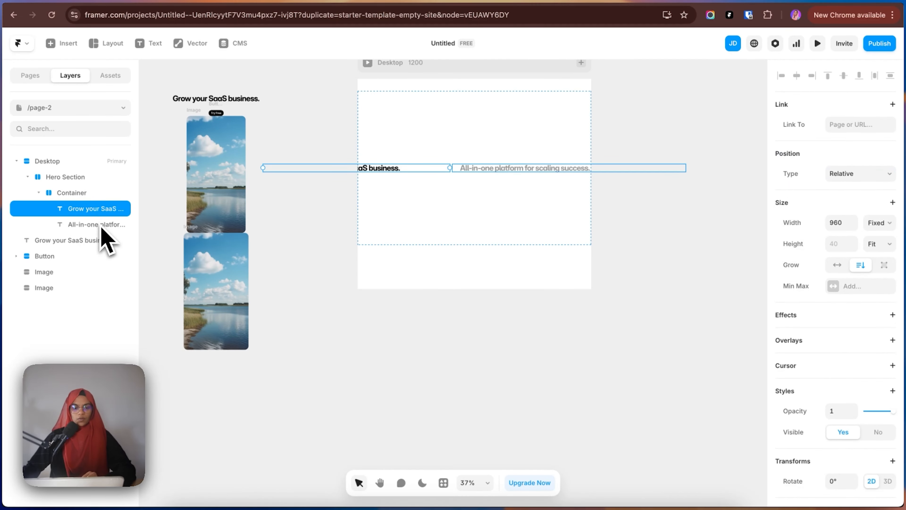
pyautogui.click(97, 224)
pyautogui.click(75, 178)
pyautogui.click(78, 194)
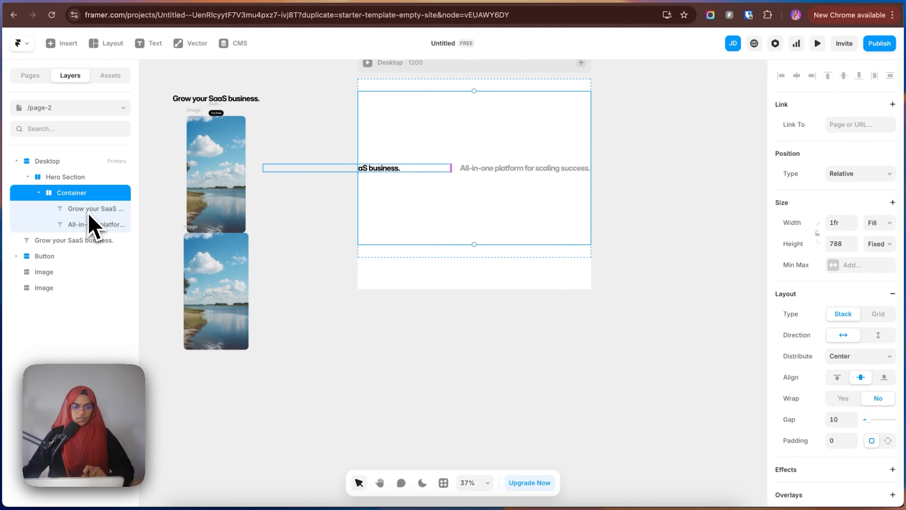
pyautogui.click(89, 210)
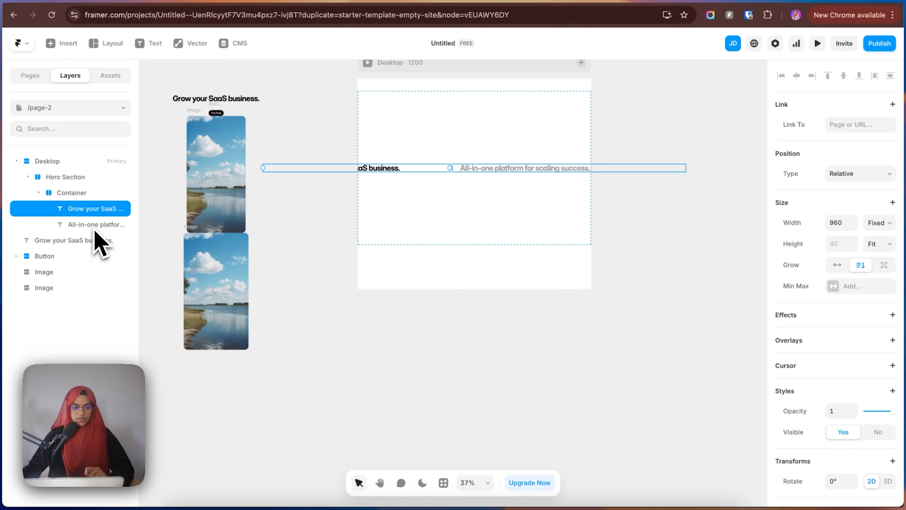
pyautogui.click(96, 225)
pyautogui.click(93, 209)
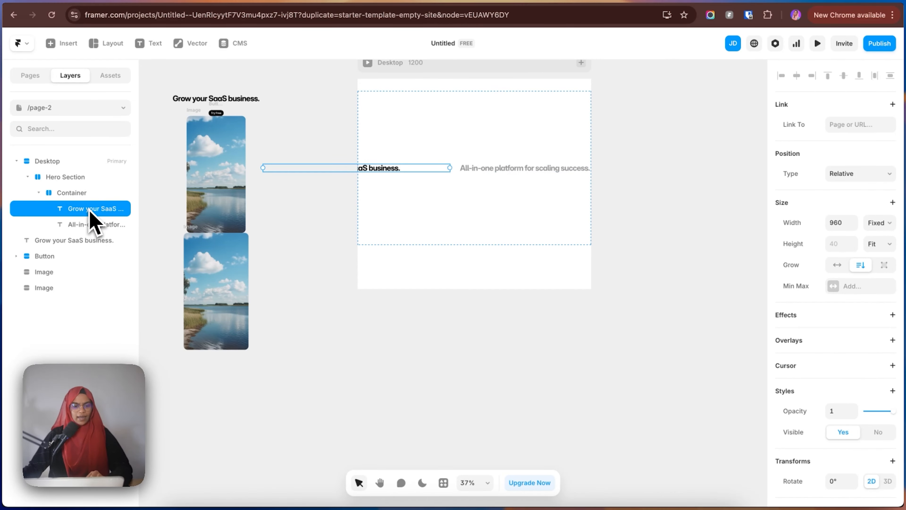
# Set the Container's stack direction to vertical and the heading's width to Fill
pyautogui.click(79, 193)
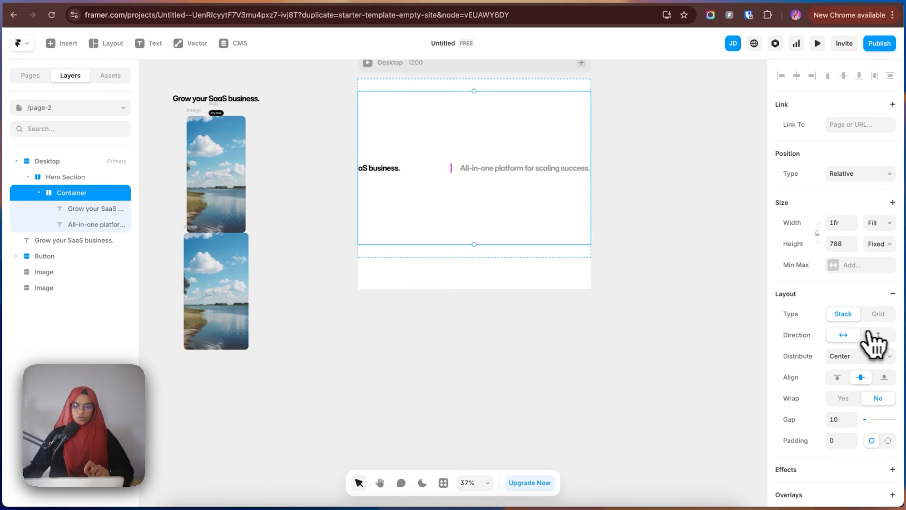
pyautogui.click(878, 335)
pyautogui.click(471, 165)
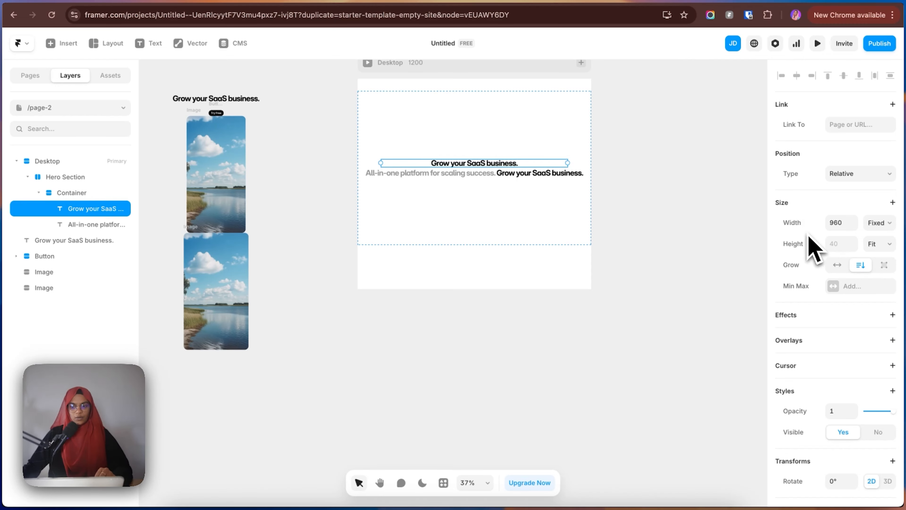
pyautogui.click(886, 225)
pyautogui.click(878, 247)
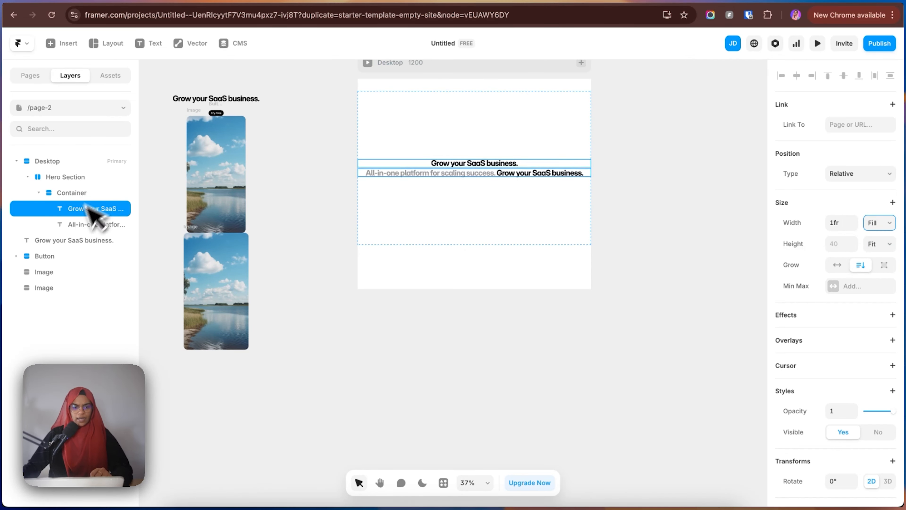
# Set the tagline's width to Fill and remove the trailing "Grow your SaaS business." from its text
pyautogui.click(86, 224)
pyautogui.click(877, 168)
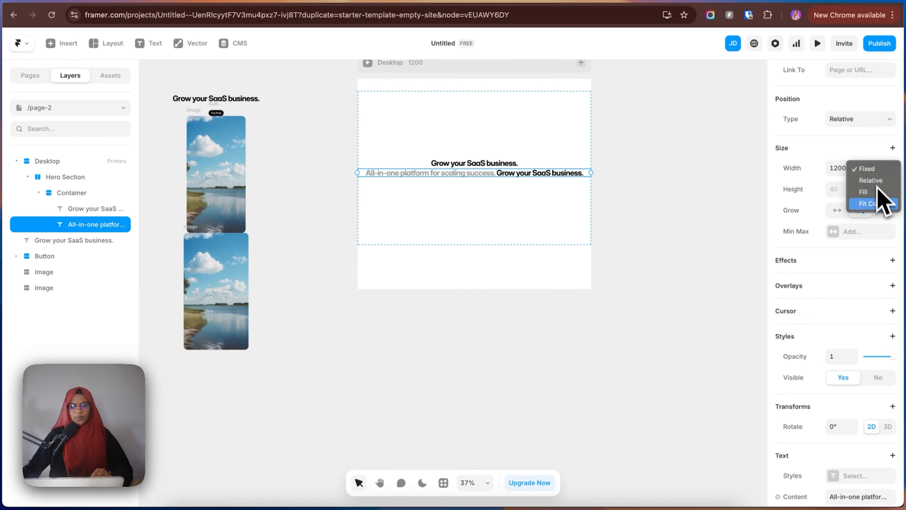
pyautogui.click(881, 203)
pyautogui.press('Escape')
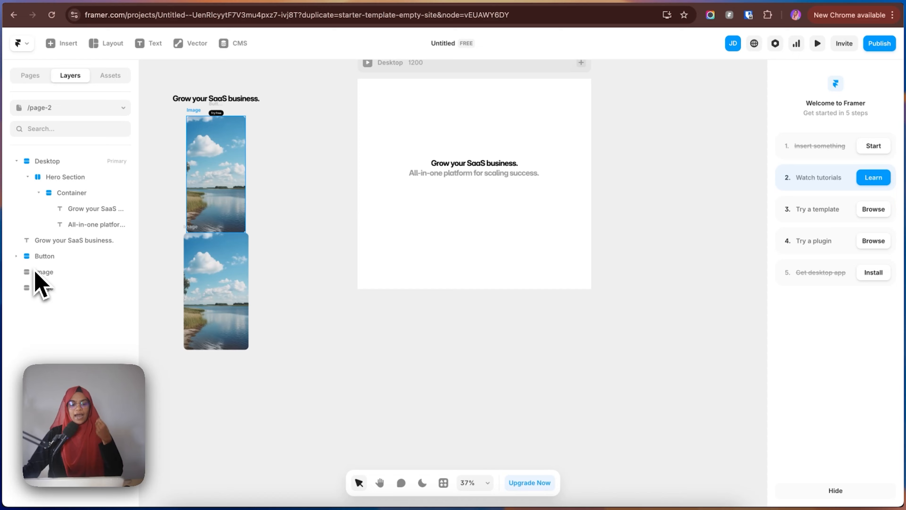
# Move the Button into the Container below the tagline and set its "Try Free" text's position type to Relative
pyautogui.moveTo(43, 259); pyautogui.dragTo(86, 226)
pyautogui.press('super+equal')
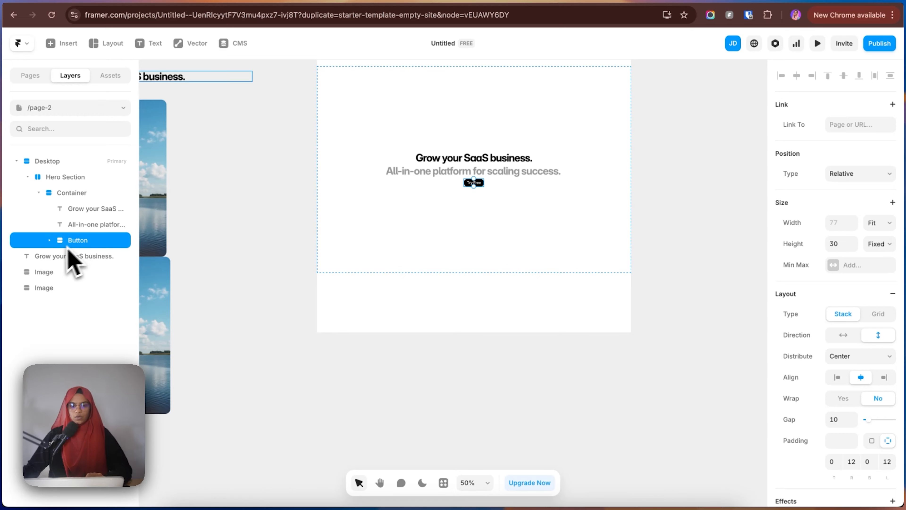
pyautogui.click(50, 240)
pyautogui.click(89, 256)
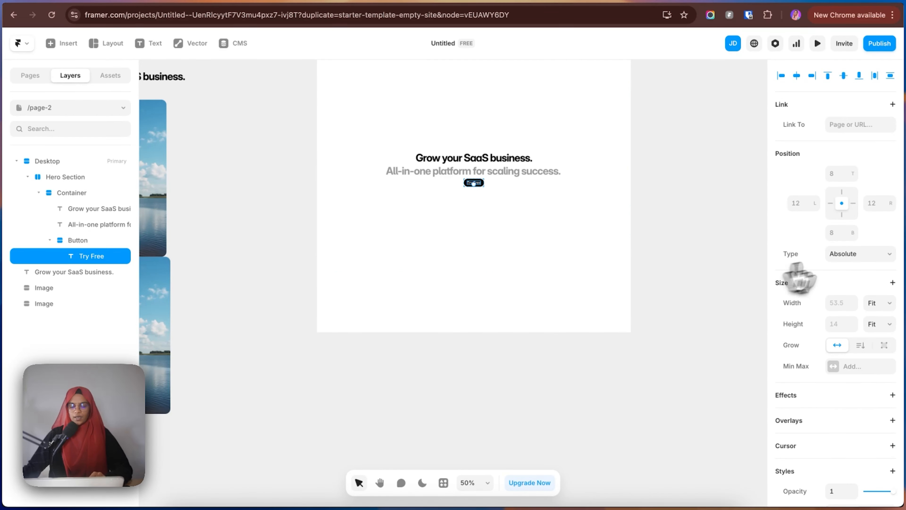
pyautogui.click(855, 256)
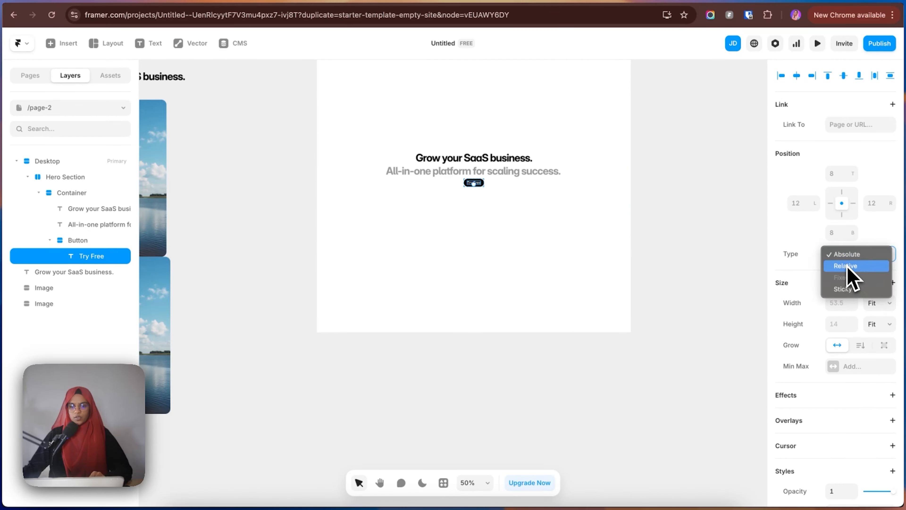
pyautogui.click(846, 266)
pyautogui.click(52, 244)
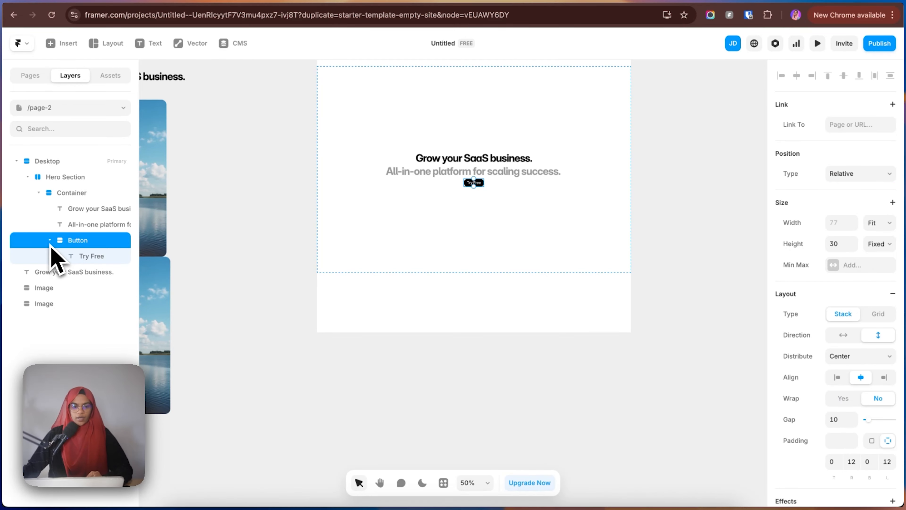
pyautogui.click(49, 240)
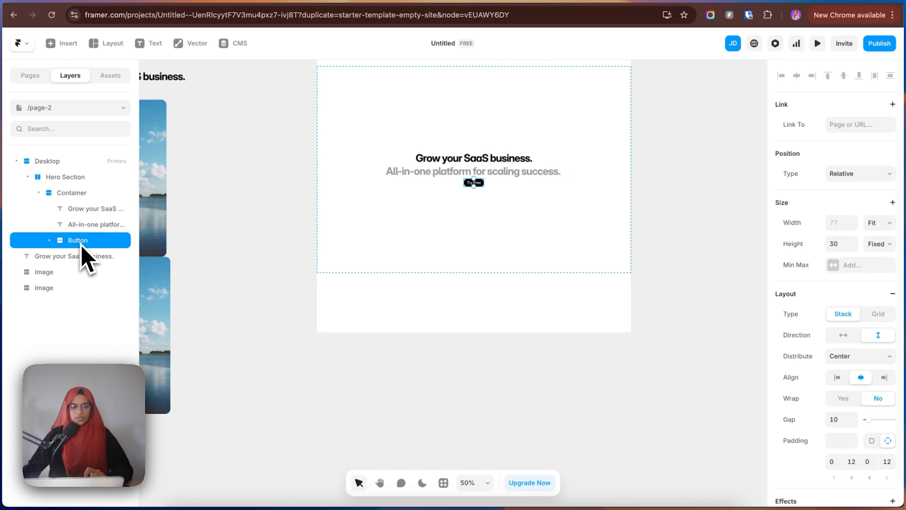
# Reduce the gap between the Container's items to 0
pyautogui.scroll(5, 474, 190)
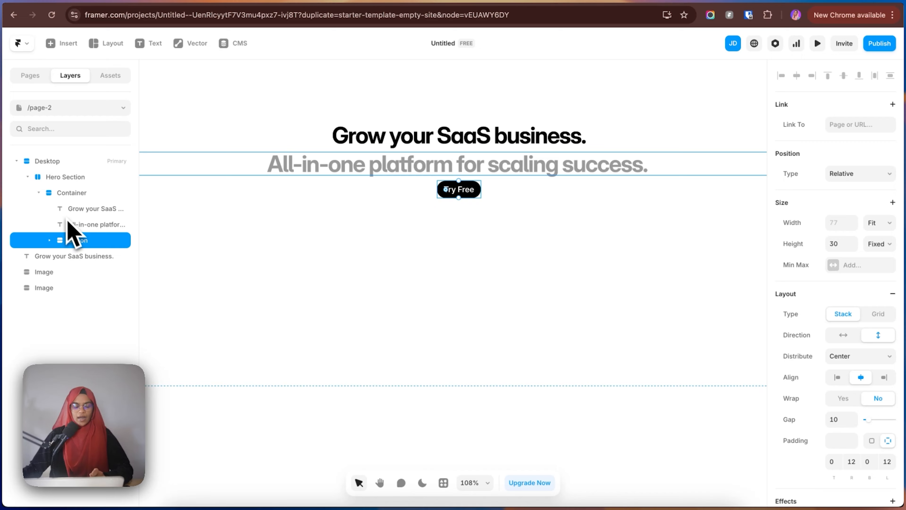
pyautogui.click(90, 195)
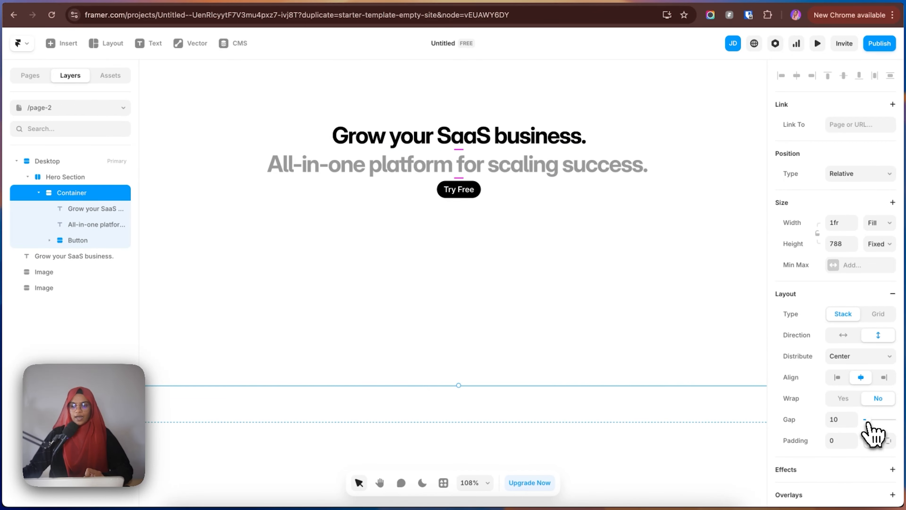
pyautogui.moveTo(870, 419); pyautogui.dragTo(848, 431)
# Wrap the heading and tagline together in a new stack inside the Container
pyautogui.click(76, 210)
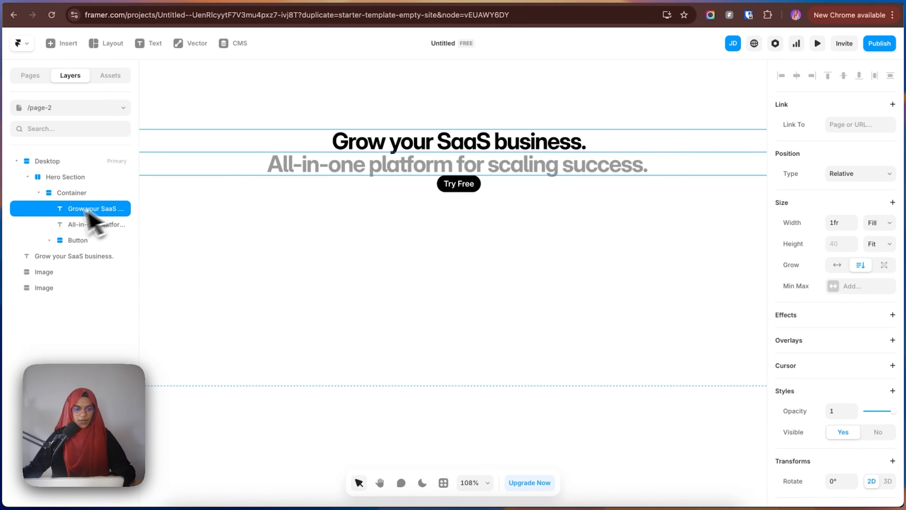
pyautogui.keyDown('shift'); pyautogui.click(83, 224); pyautogui.keyUp('shift')
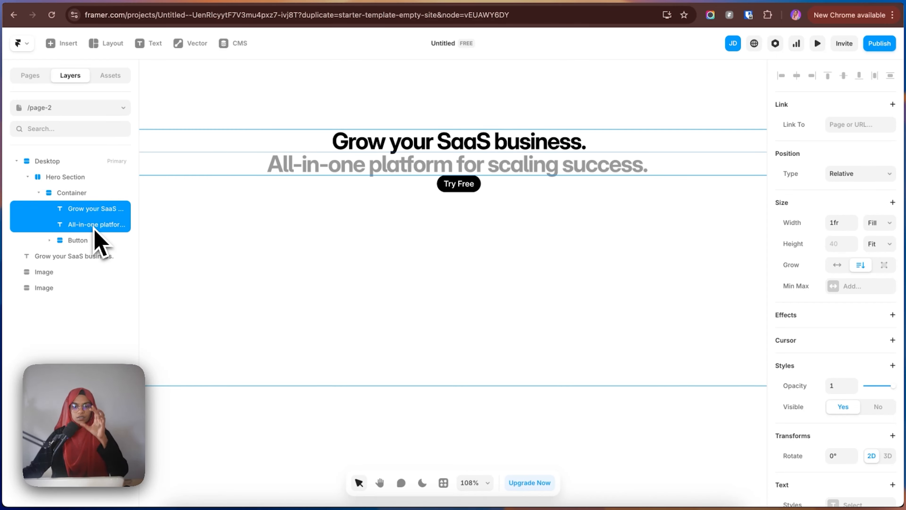
pyautogui.rightClick(83, 222)
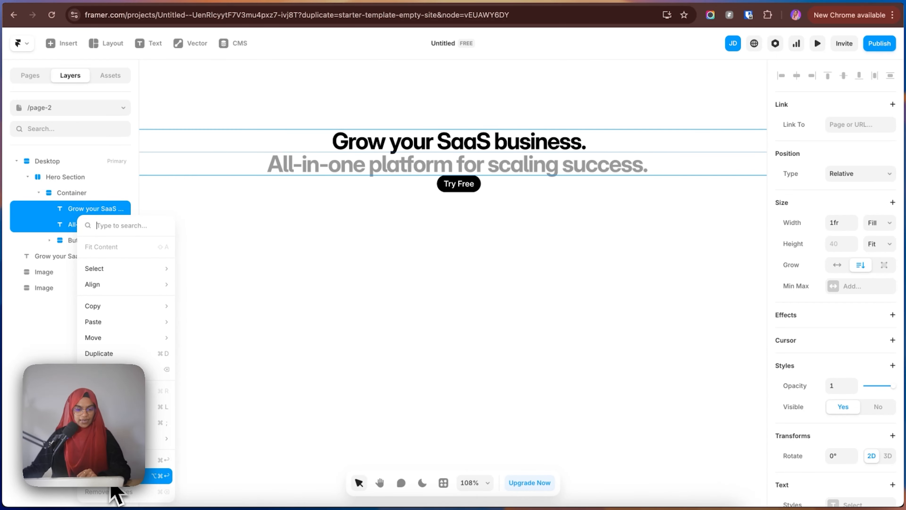
pyautogui.click(111, 480)
# Rename the new stack around the heading and tagline as "Title Wrap" and collapse it in the layer tree
pyautogui.doubleClick(88, 215)
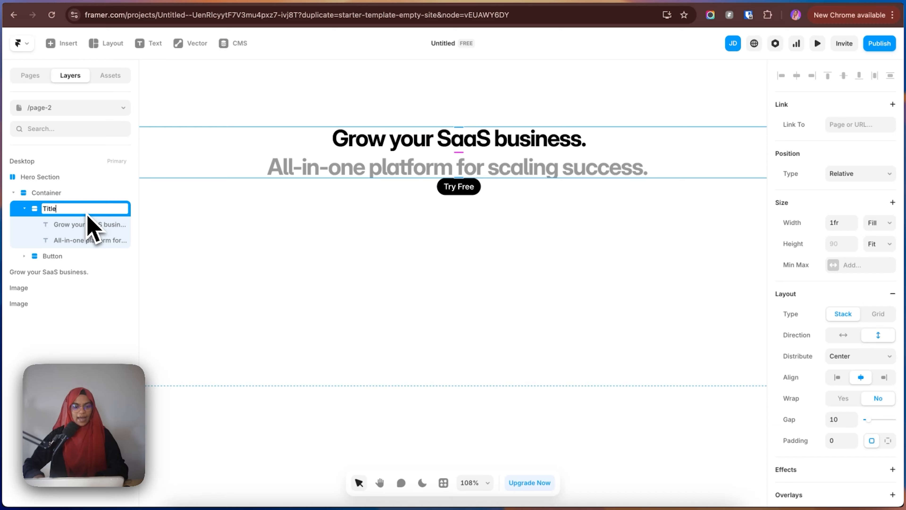
pyautogui.write('Title Wrap')
pyautogui.press('Return')
pyautogui.click(25, 209)
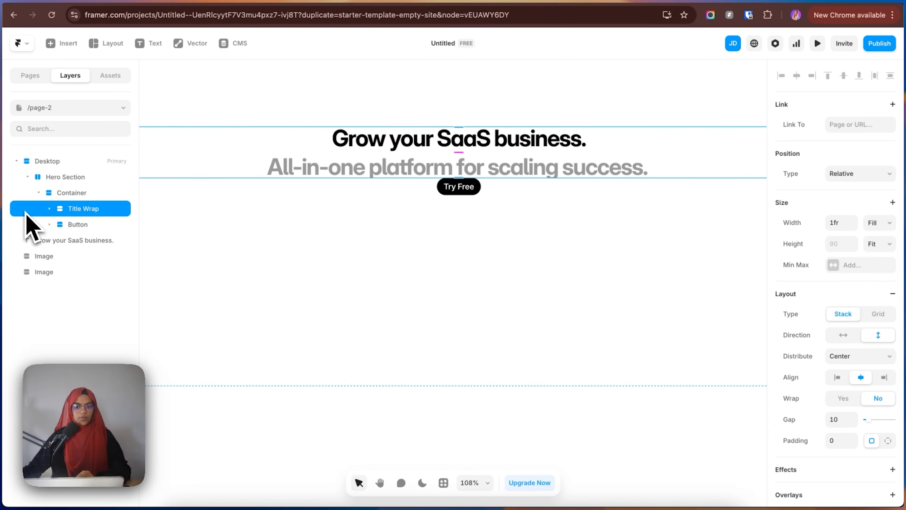
# Set the gap between the Container's items to 30
pyautogui.click(77, 194)
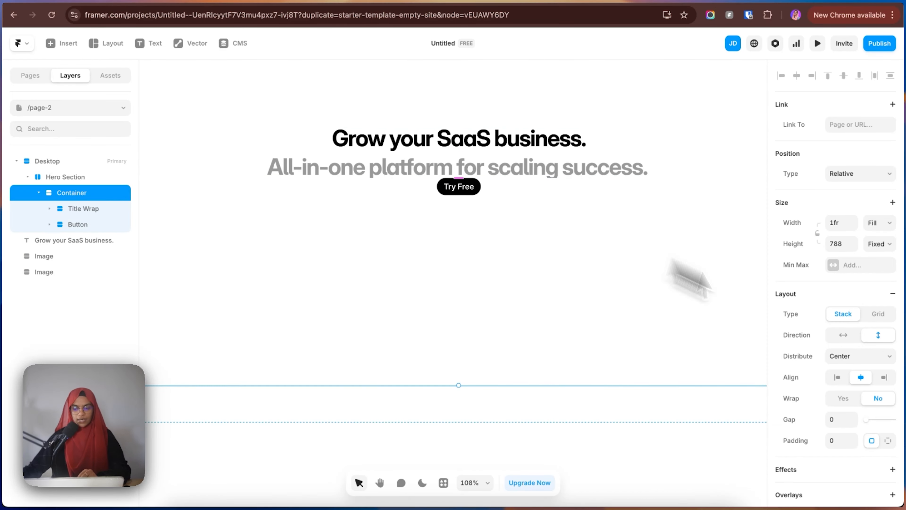
pyautogui.click(835, 420)
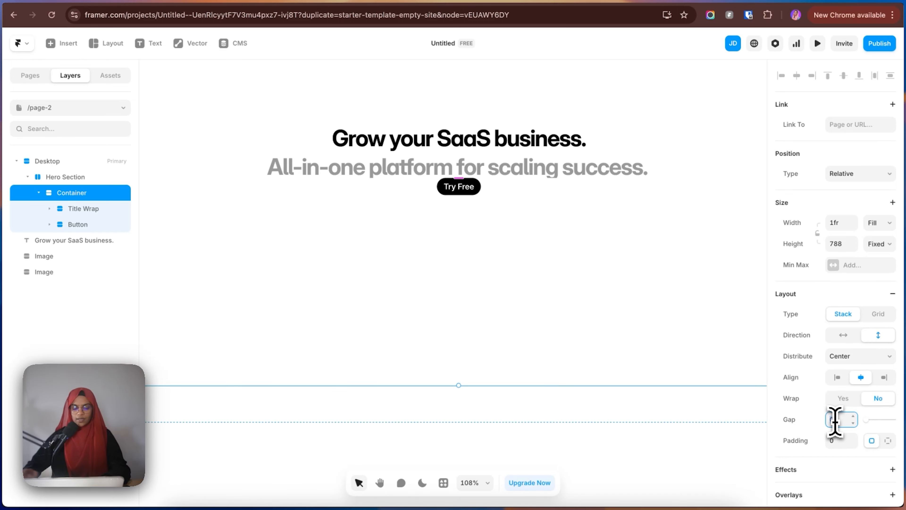
pyautogui.write('20')
pyautogui.press('BackSpace')
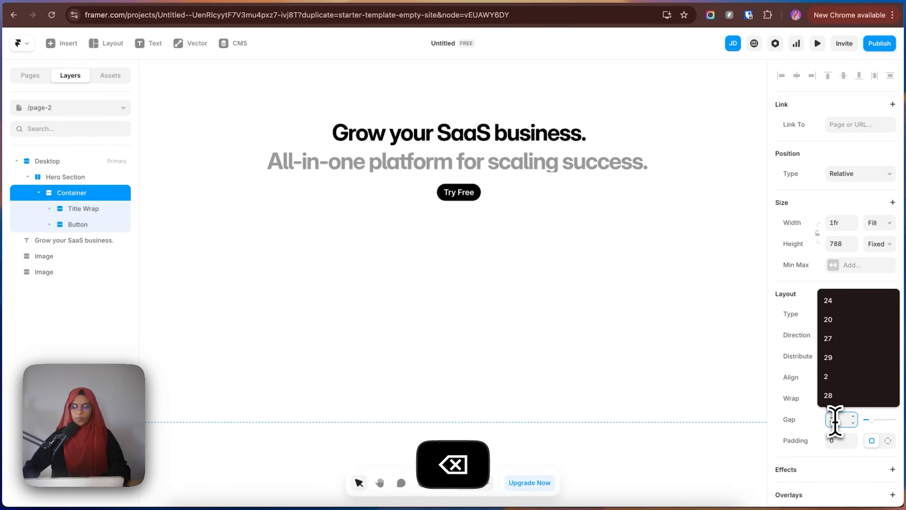
pyautogui.press('BackSpace')
pyautogui.write('30')
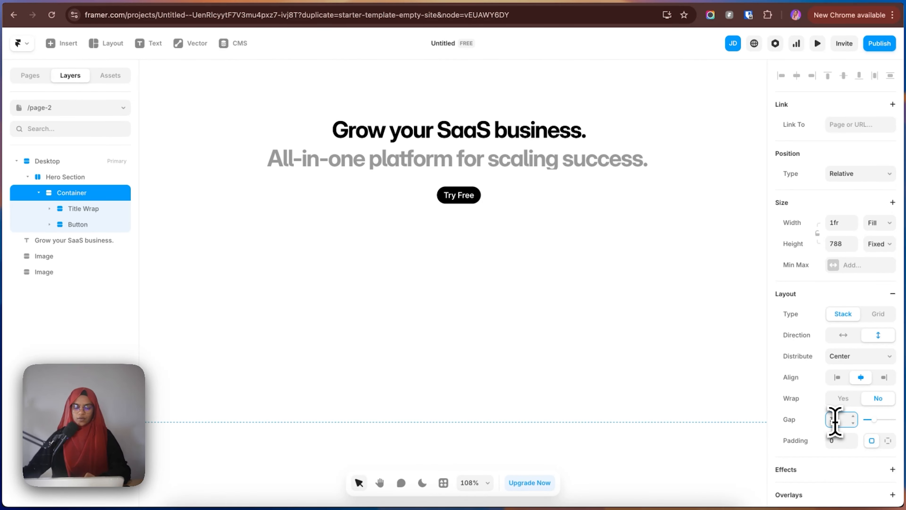
pyautogui.scroll(-5, 390, 259)
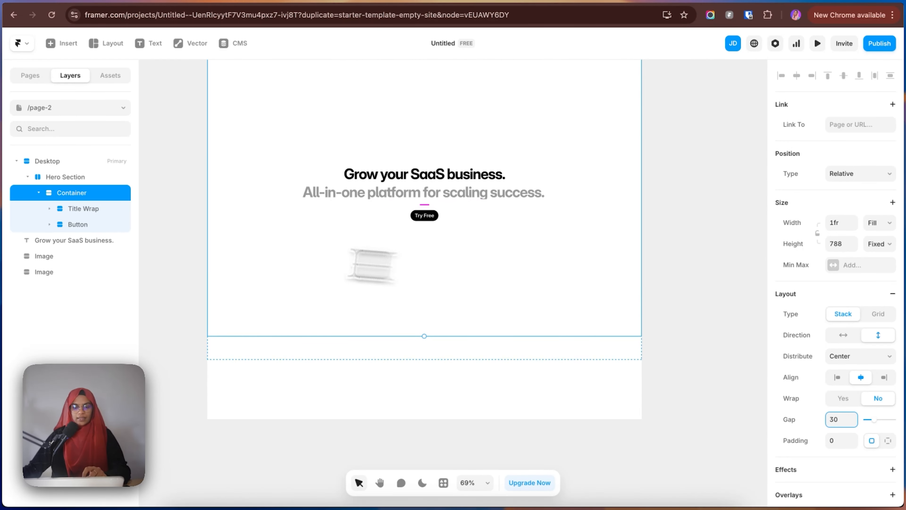
# Delete the leftover "Grow your SaaS business." text outside the Desktop frame and move the first Image into the Container below the Button
pyautogui.click(57, 242)
pyautogui.press('BackSpace')
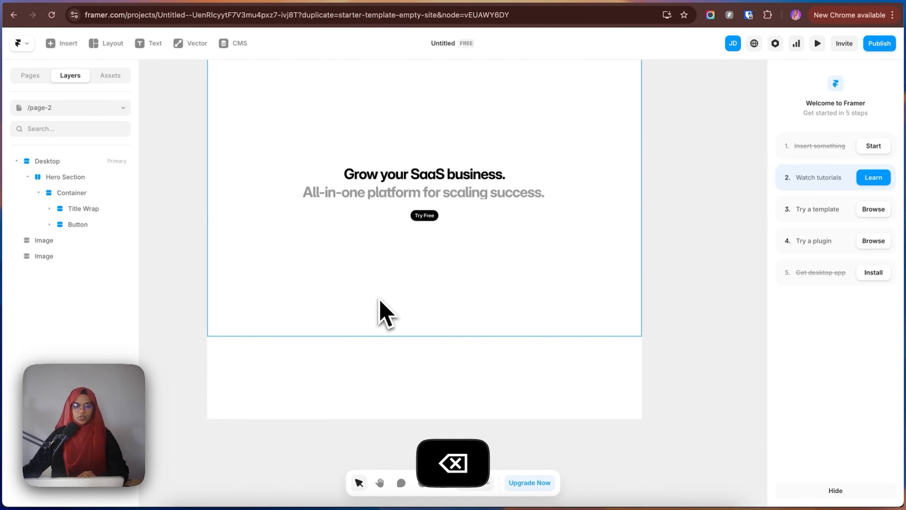
pyautogui.click(47, 243)
pyautogui.moveTo(47, 242); pyautogui.dragTo(85, 227)
pyautogui.scroll(-3, 404, 230)
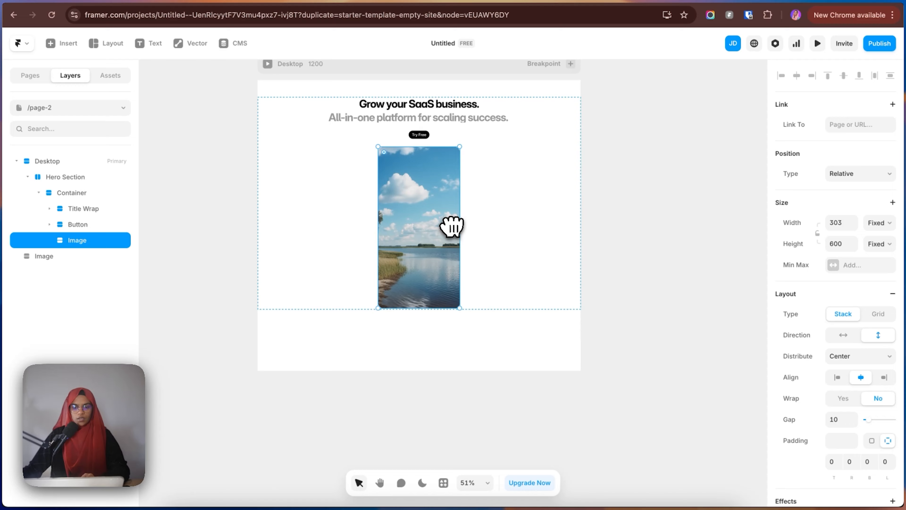
# Set the Container image's width to Fill and reduce its height to about 580
pyautogui.click(878, 223)
pyautogui.click(870, 247)
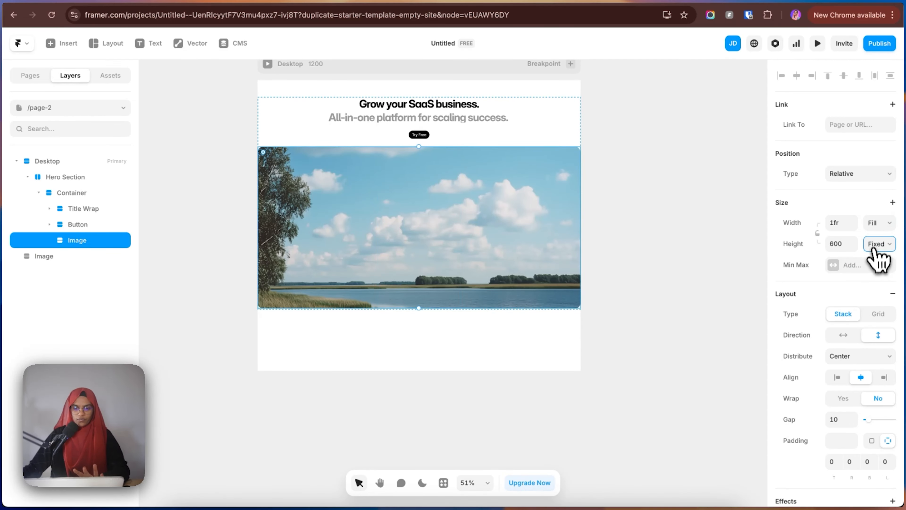
pyautogui.moveTo(420, 308)
pyautogui.mouseDown()
pyautogui.moveTo(421, 267)
pyautogui.moveTo(425, 319)
pyautogui.moveTo(423, 293)
pyautogui.moveTo(425, 302)
pyautogui.mouseUp()
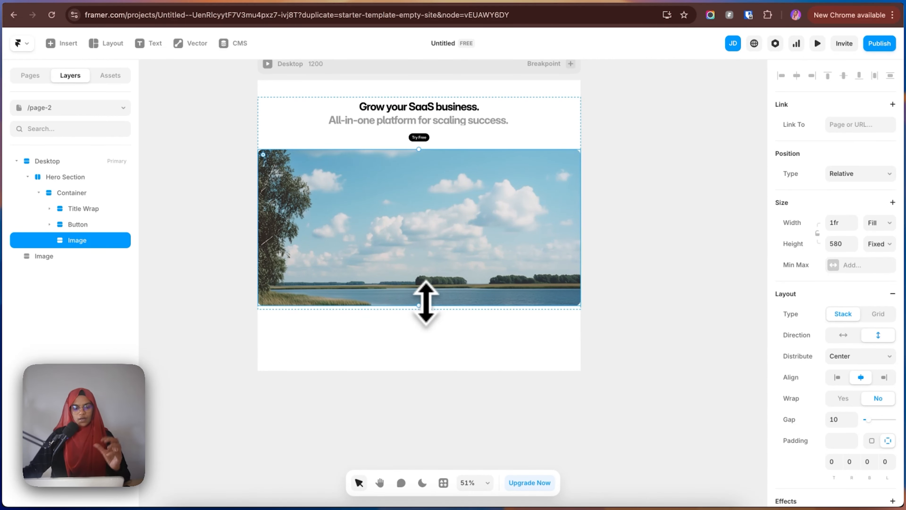
pyautogui.scroll(1, 402, 234)
pyautogui.click(619, 214)
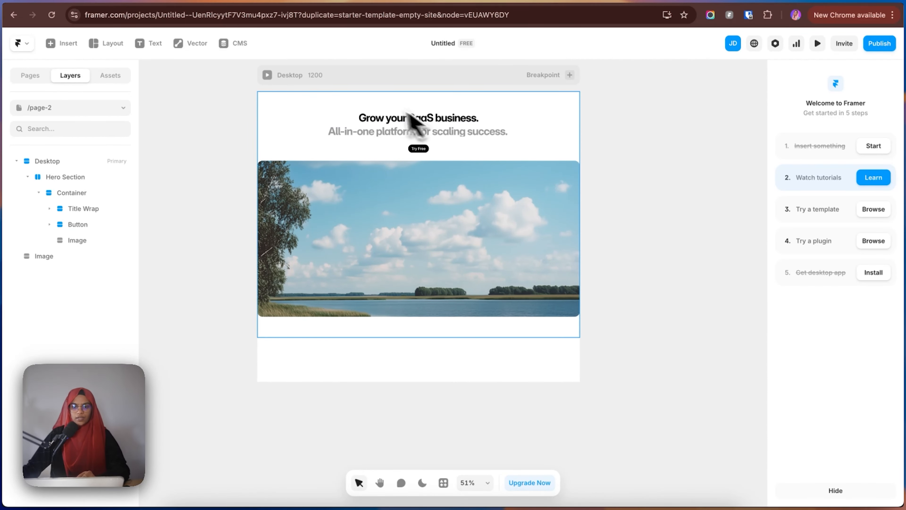
# Preview the Desktop page narrowed to about 322 px wide to check how the stacked layout responds, and return to the editor
pyautogui.click(400, 150)
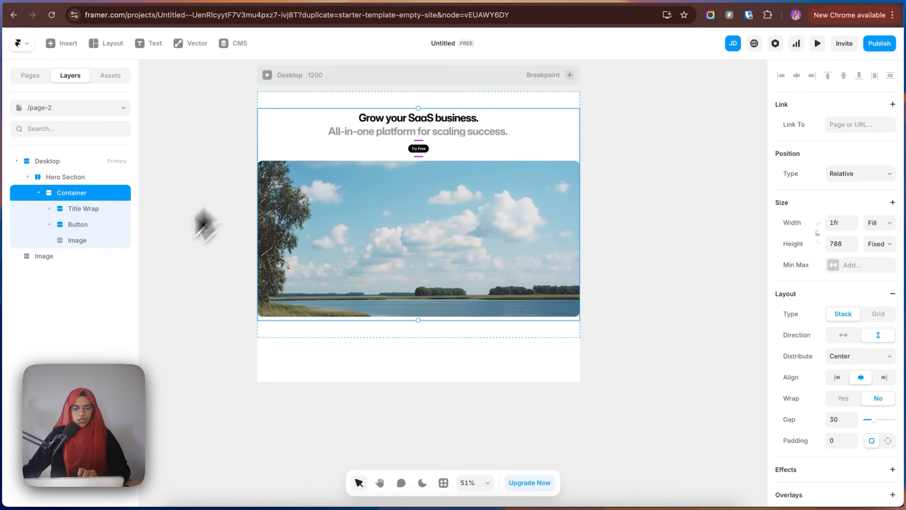
pyautogui.click(267, 75)
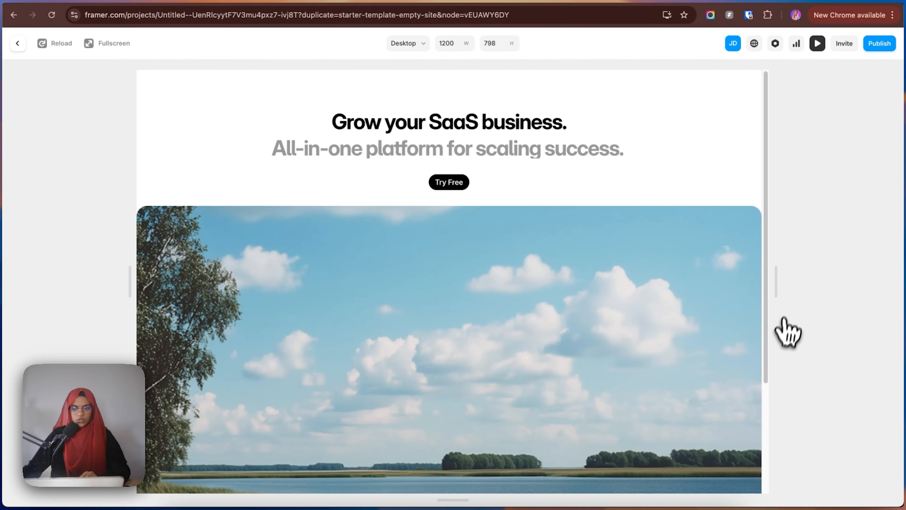
pyautogui.moveTo(780, 294); pyautogui.dragTo(531, 288)
pyautogui.scroll(-4, 451, 232)
pyautogui.scroll(4, 464, 253)
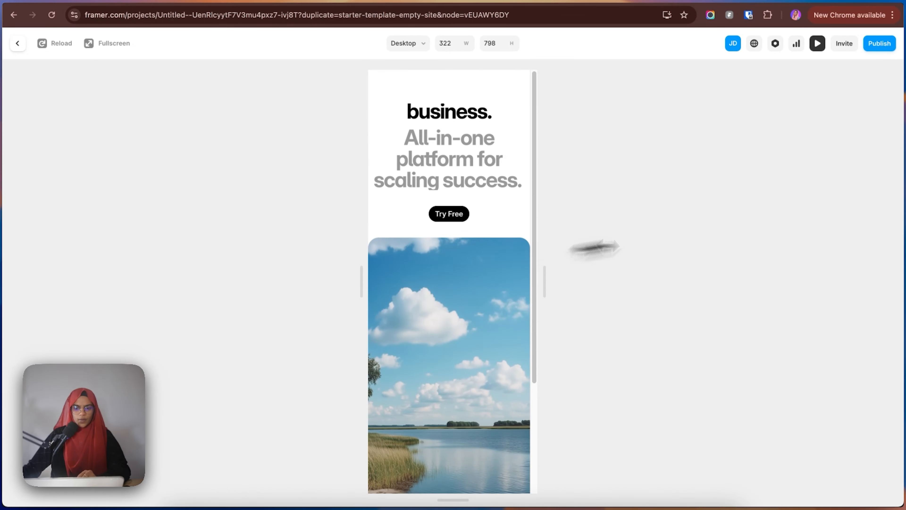
pyautogui.click(18, 43)
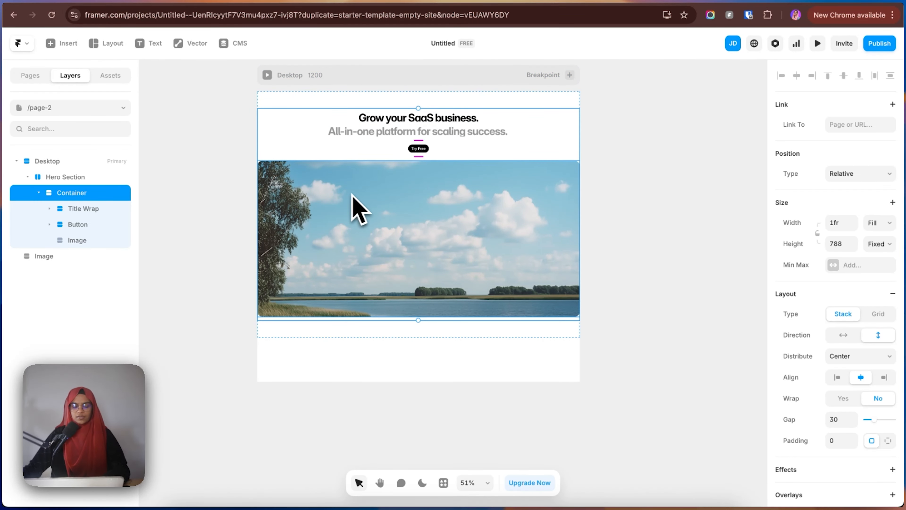
# Set the Container's height to Fit
pyautogui.scroll(-3, 391, 293)
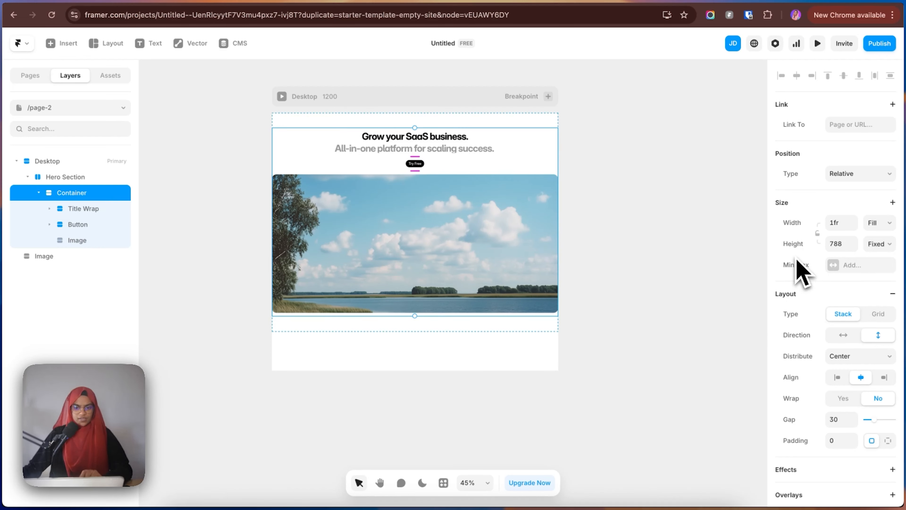
pyautogui.click(70, 178)
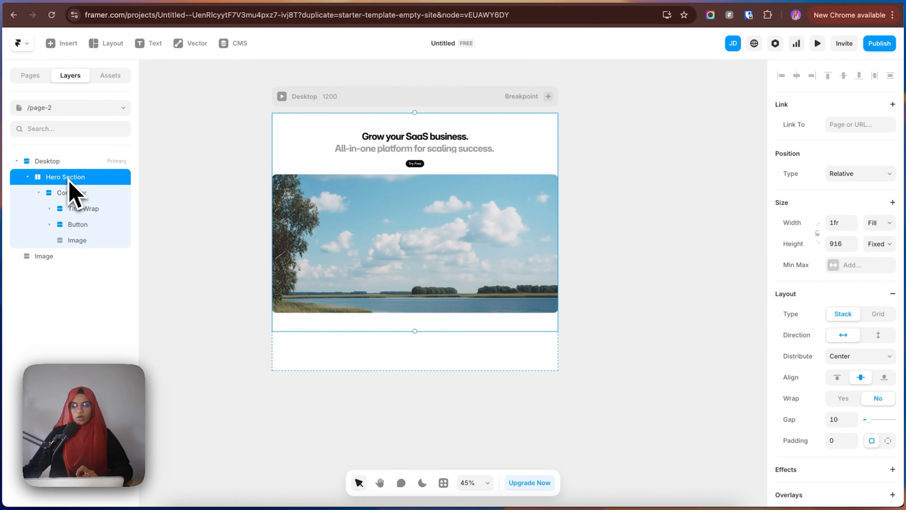
pyautogui.click(79, 196)
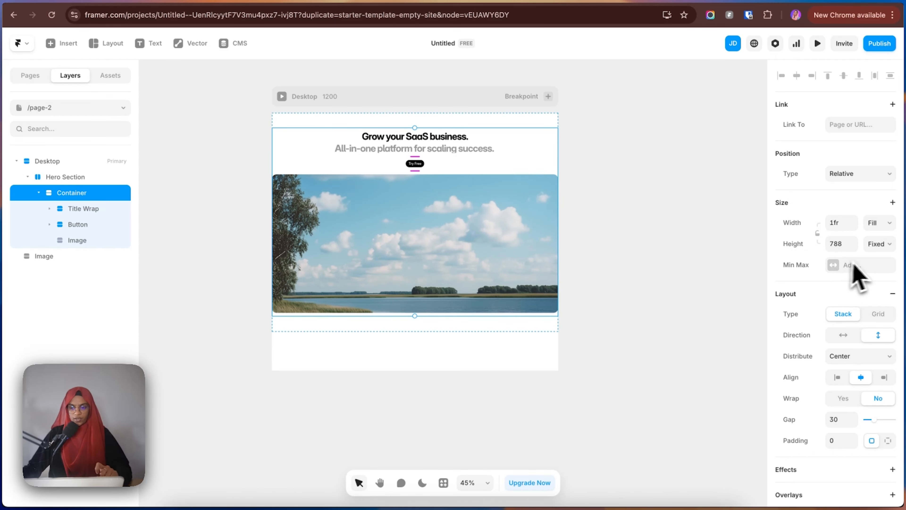
pyautogui.click(880, 244)
pyautogui.click(878, 283)
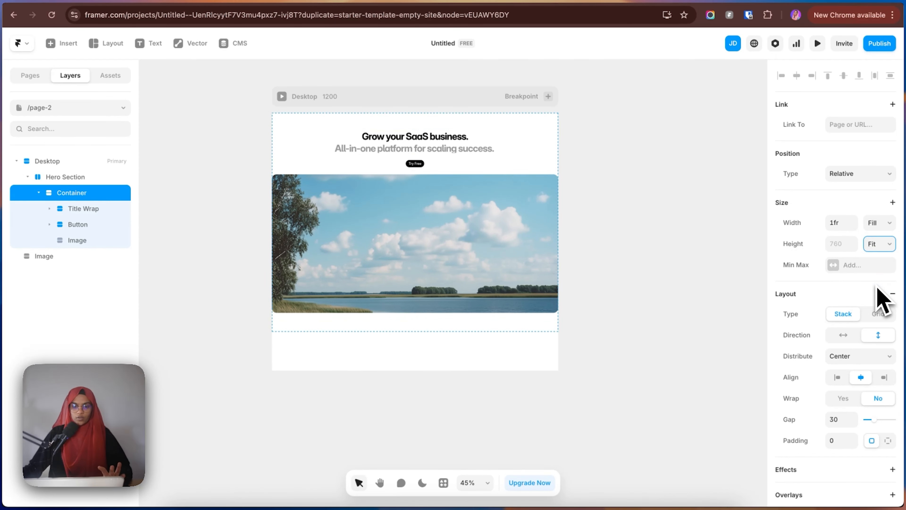
# Set the Hero Section's height to Fit
pyautogui.click(72, 176)
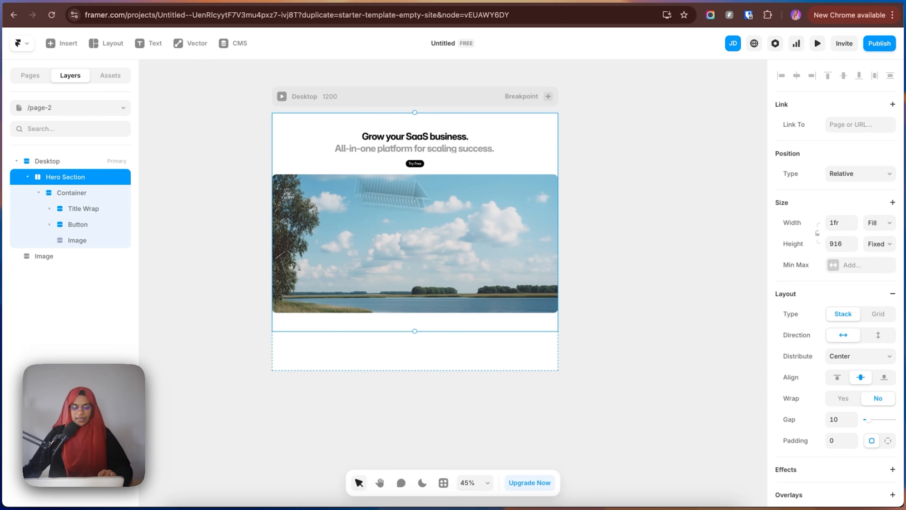
pyautogui.click(879, 245)
pyautogui.click(876, 282)
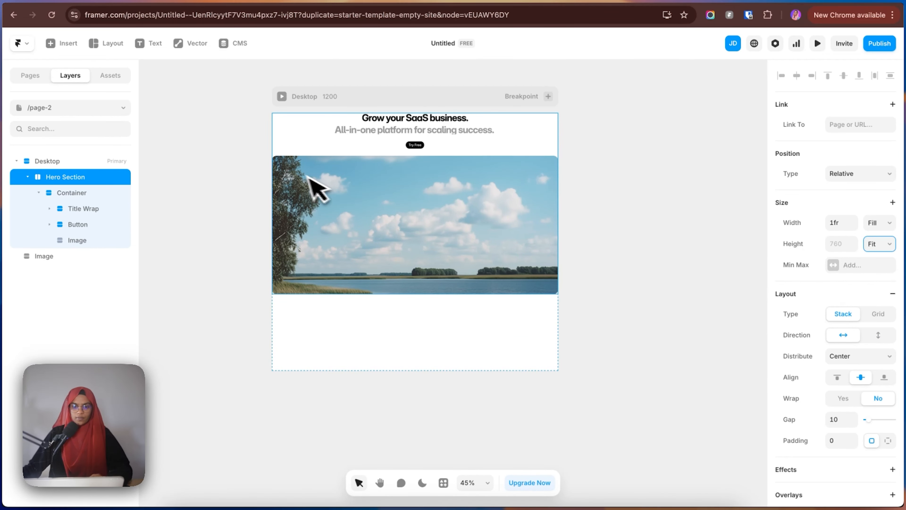
pyautogui.click(617, 259)
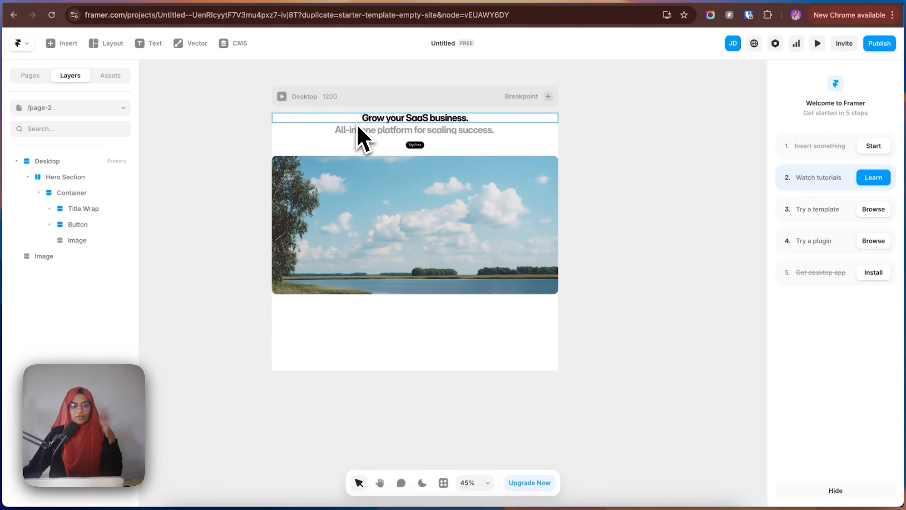
# Give the Container 20 padding, switch to per-side padding, and increase the top to 120 and the bottom to nearly the same
pyautogui.click(76, 180)
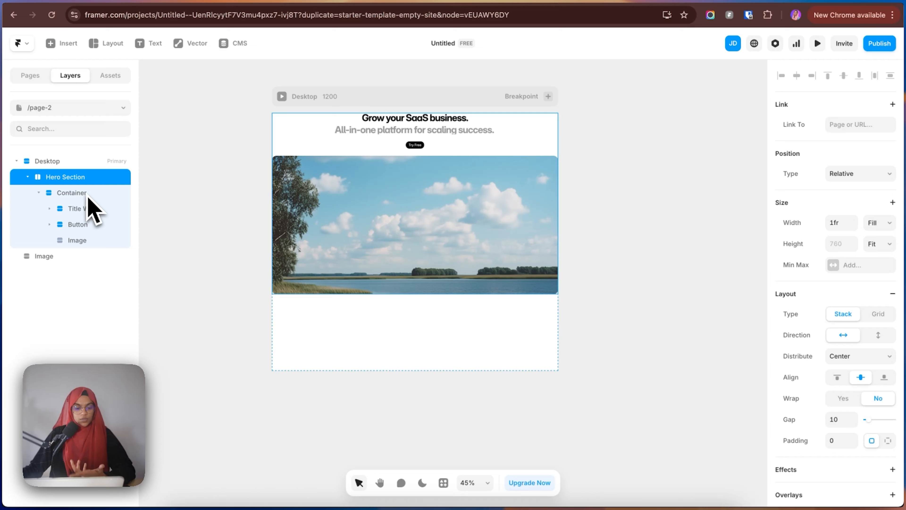
pyautogui.click(75, 197)
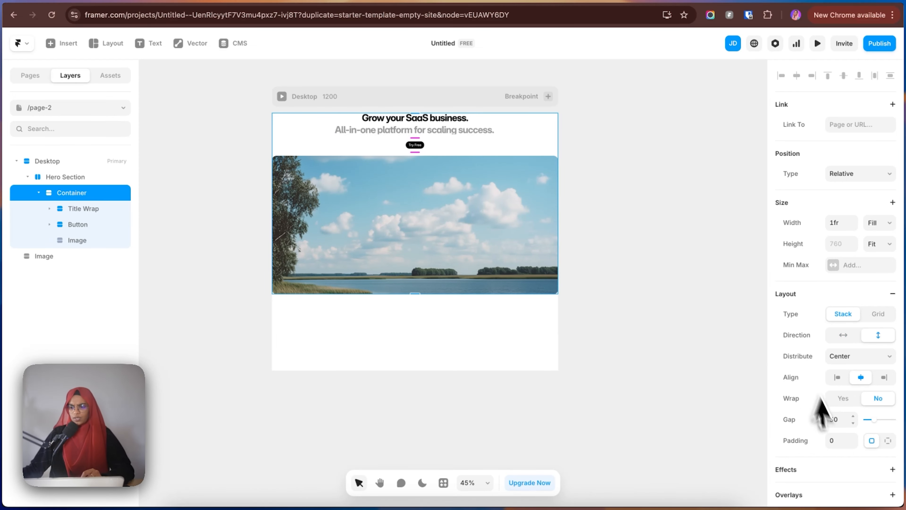
pyautogui.click(838, 443)
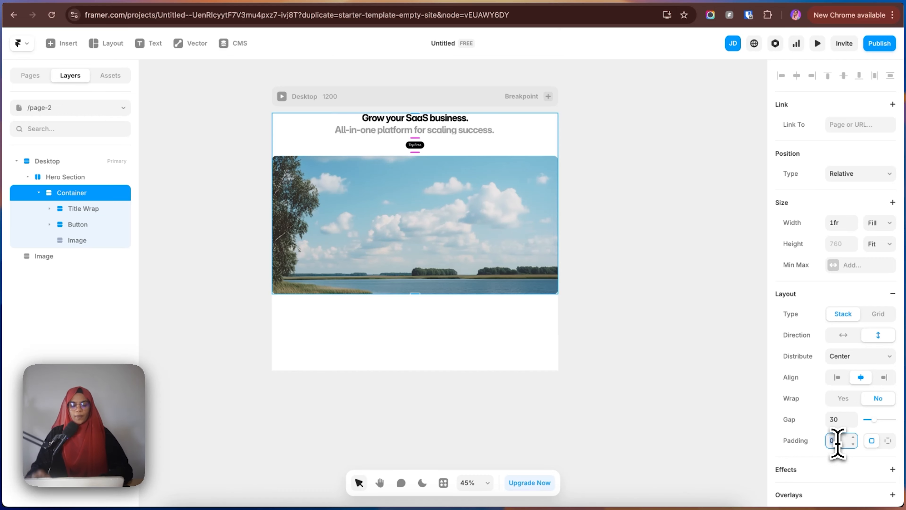
pyautogui.write('20')
pyautogui.press('Return')
pyautogui.click(887, 440)
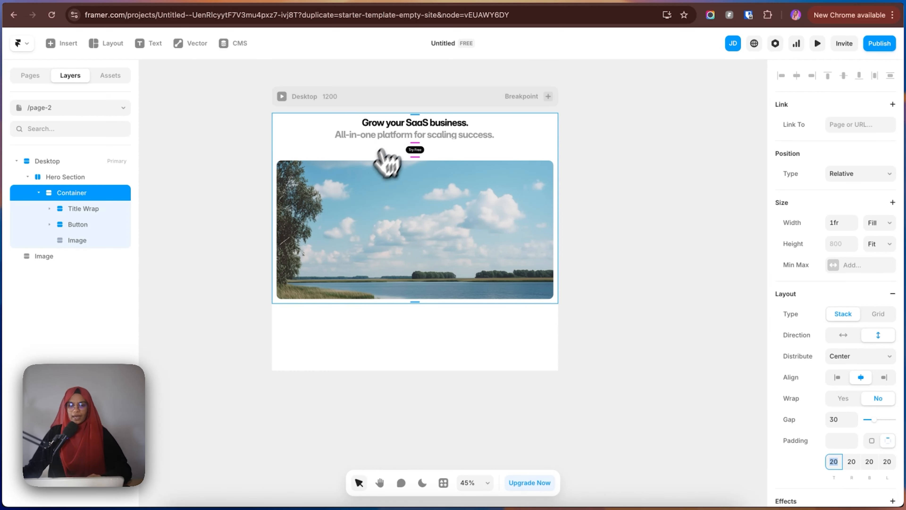
pyautogui.moveTo(415, 115); pyautogui.dragTo(415, 125)
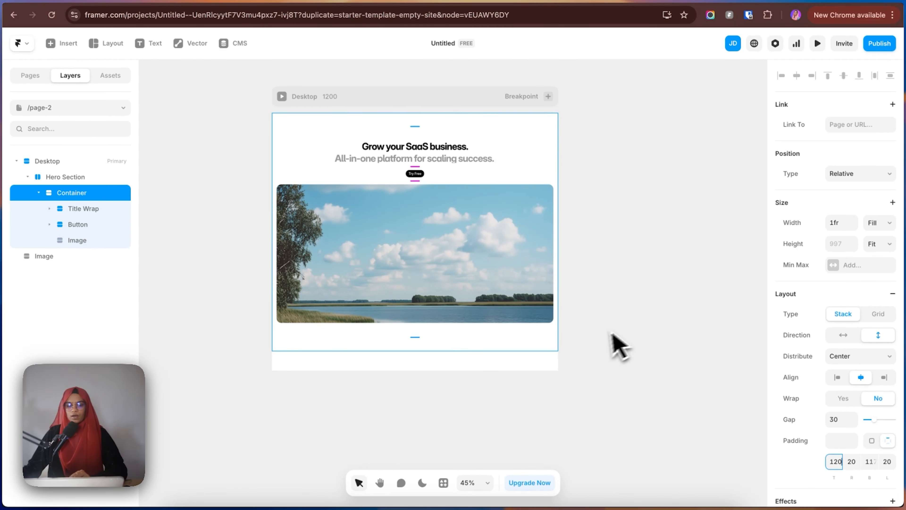
pyautogui.click(631, 340)
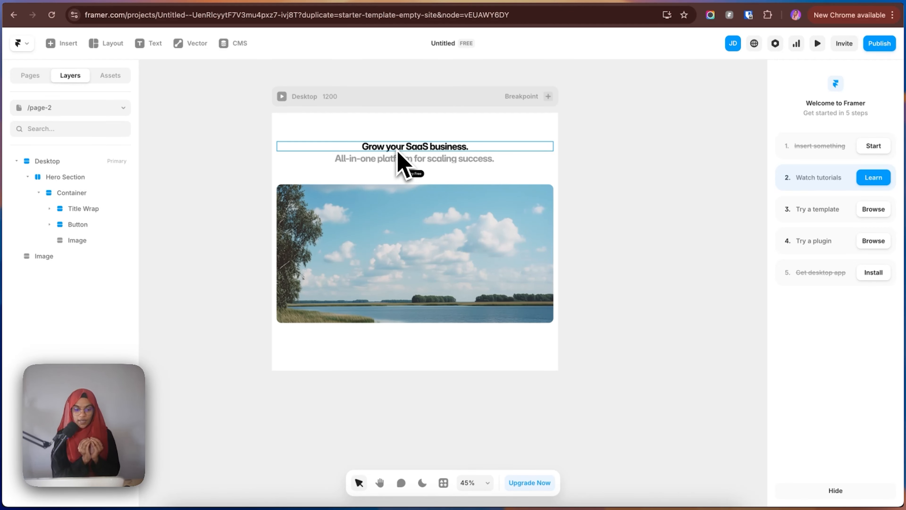
# Preview the padded page at narrow widths and at about 1660 px wide to check its responsiveness, and return to the editor
pyautogui.click(376, 142)
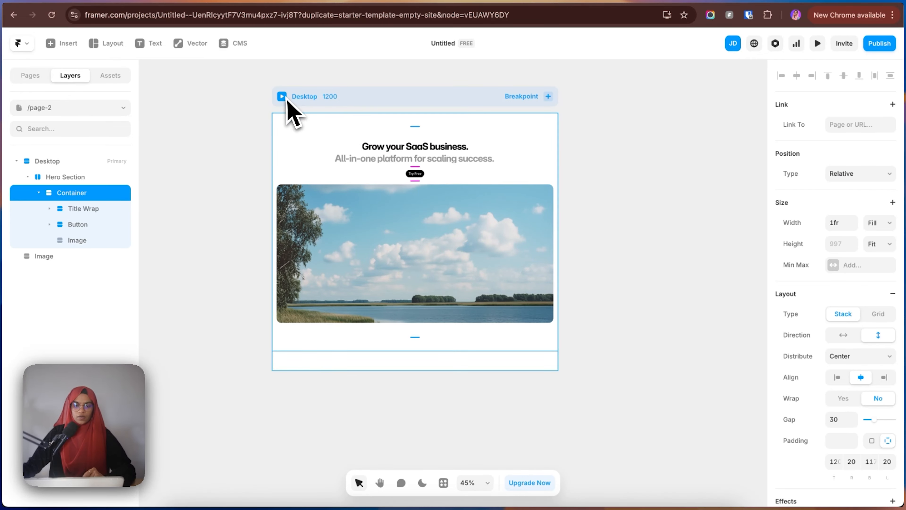
pyautogui.click(283, 98)
pyautogui.moveTo(781, 286); pyautogui.dragTo(676, 302)
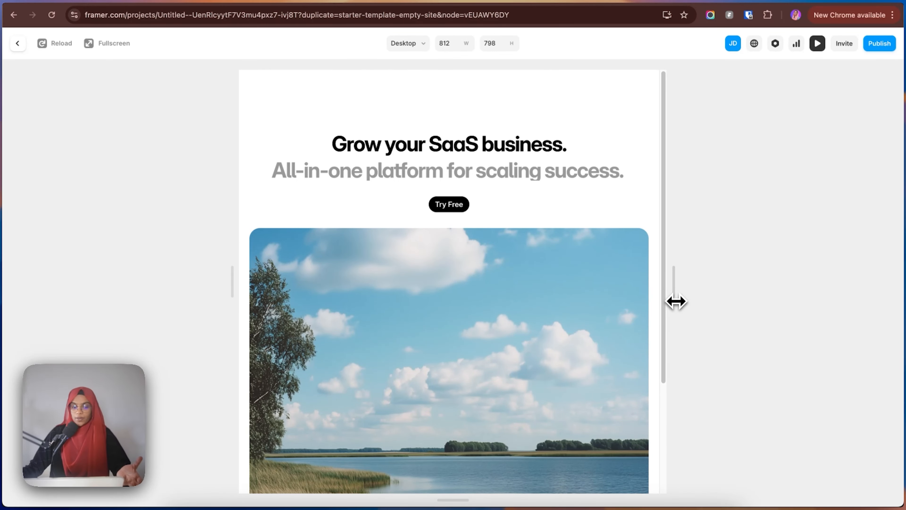
pyautogui.moveTo(676, 301); pyautogui.dragTo(493, 317)
pyautogui.scroll(-4, 485, 317)
pyautogui.scroll(1, 476, 318)
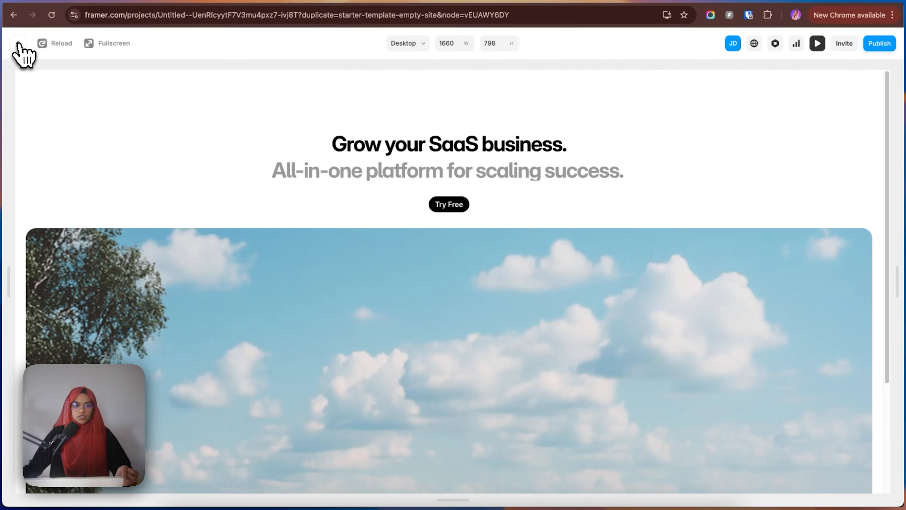
pyautogui.click(17, 43)
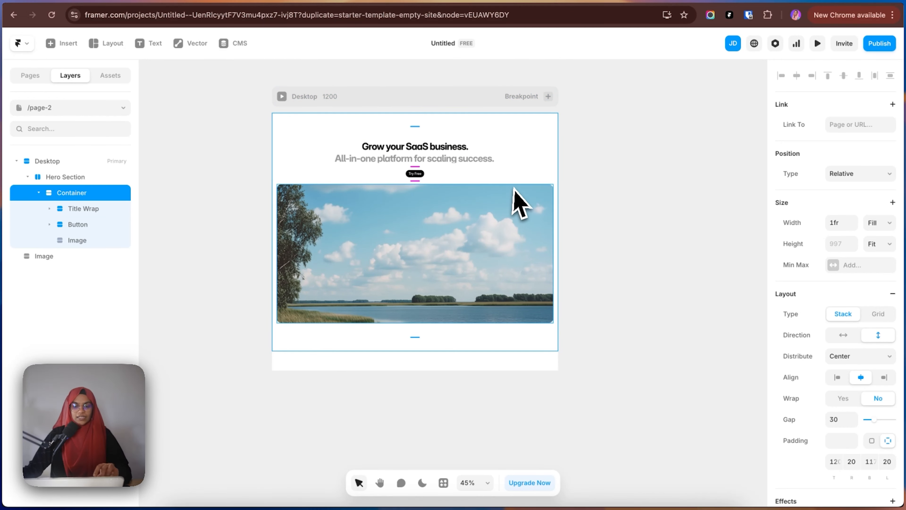
# Add a max width to the Title Wrap, switch it from Relative to Fixed and set it to 750
pyautogui.click(377, 158)
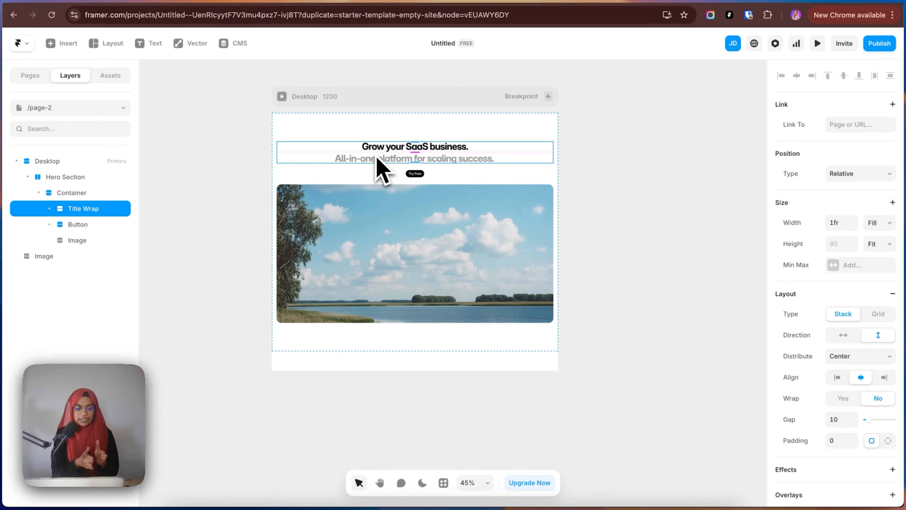
pyautogui.click(851, 267)
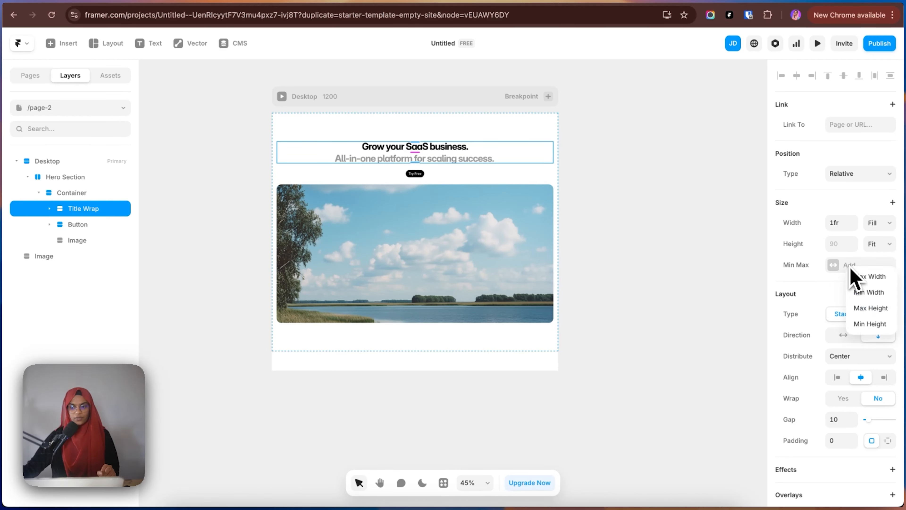
pyautogui.click(868, 281)
pyautogui.click(879, 267)
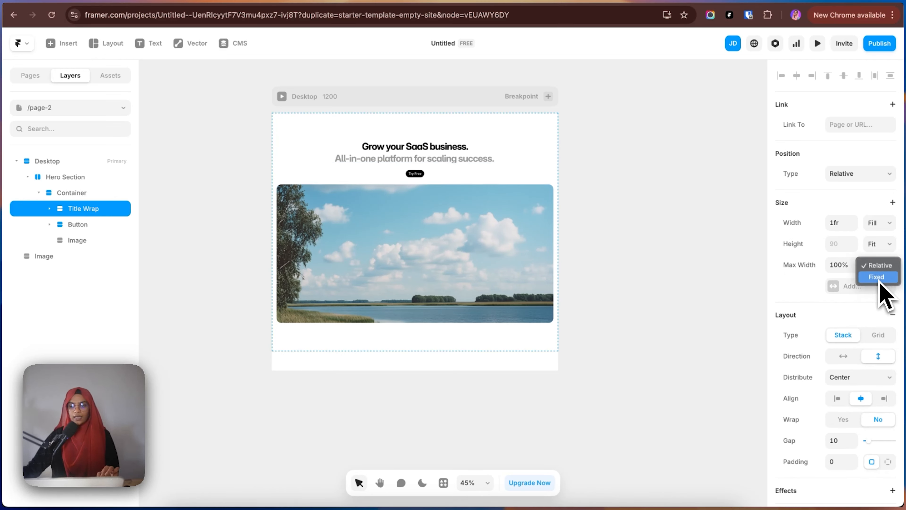
pyautogui.click(878, 278)
pyautogui.click(880, 266)
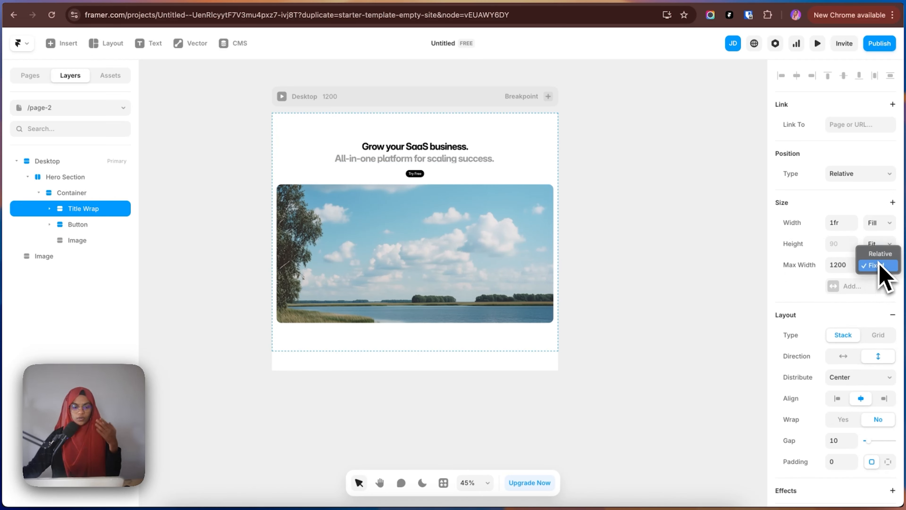
pyautogui.click(845, 265)
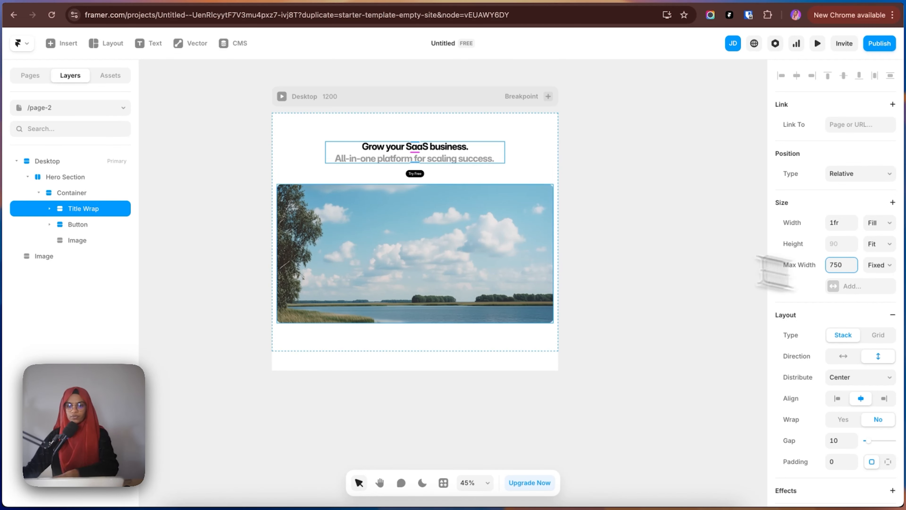
# Reduce the Title Wrap's fixed max width to 500
pyautogui.press('BackSpace')
pyautogui.press('BackSpace')
pyautogui.press('BackSpace')
pyautogui.write('5')
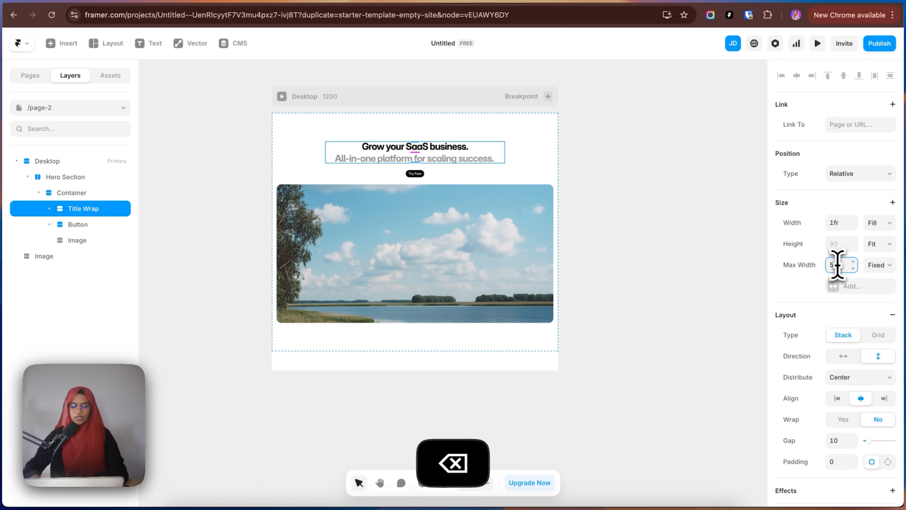
pyautogui.write('00')
pyautogui.press('Return')
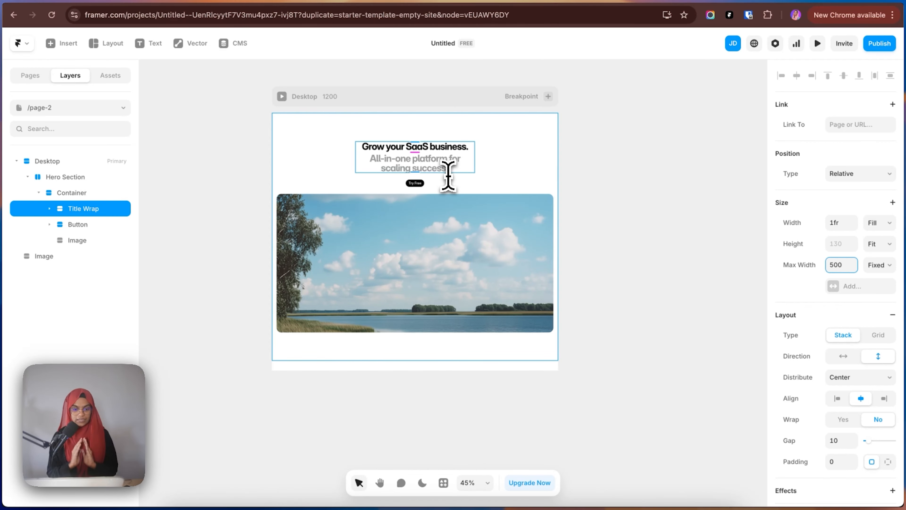
# Preview the page with the narrower title, resize the preview's width to check the text wrapping, and return to the editor
pyautogui.click(282, 97)
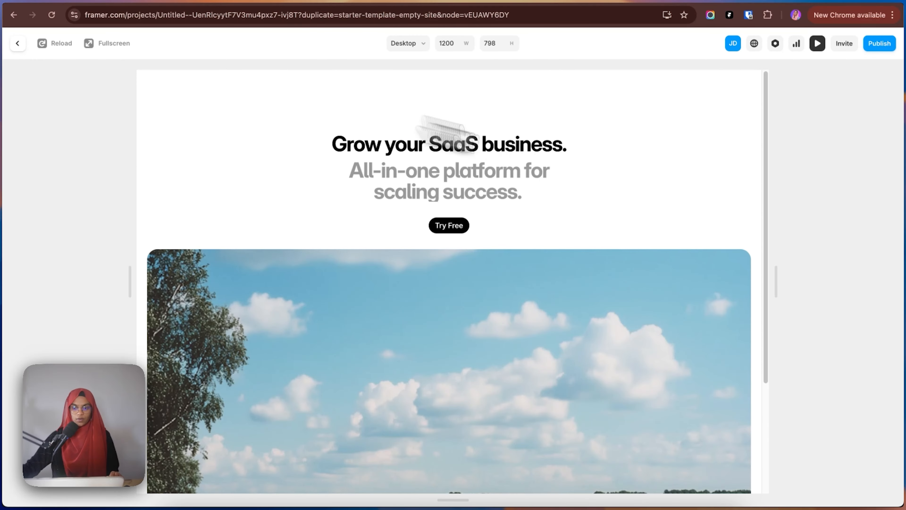
pyautogui.moveTo(787, 295); pyautogui.dragTo(798, 279)
pyautogui.click(17, 43)
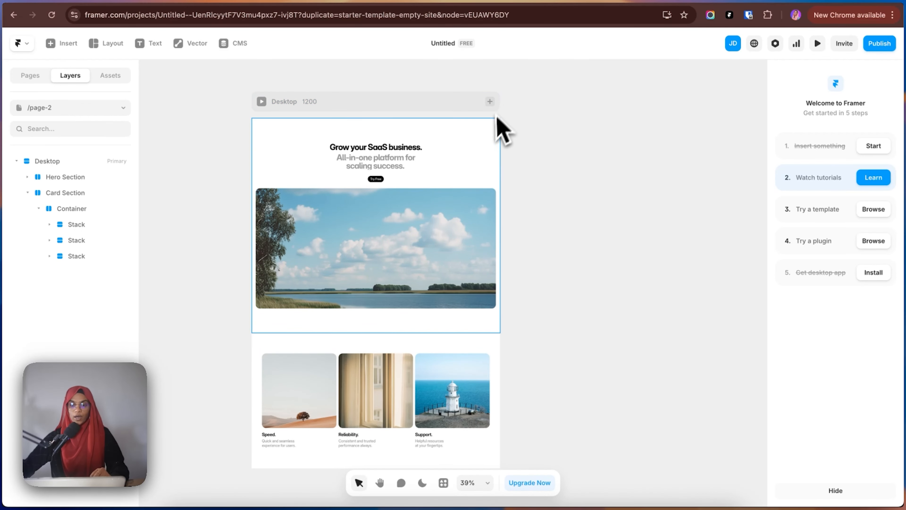
# Add the 810-wide Tablet breakpoint to the page
pyautogui.click(490, 104)
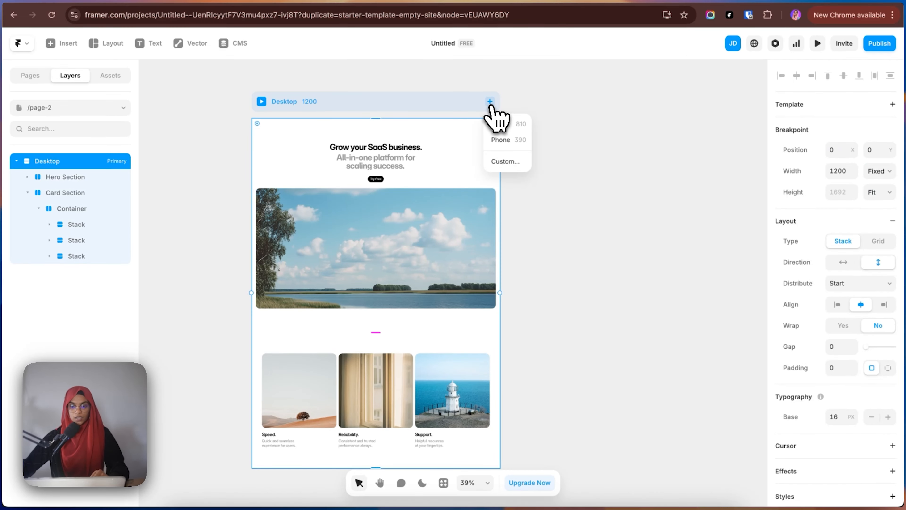
pyautogui.click(506, 129)
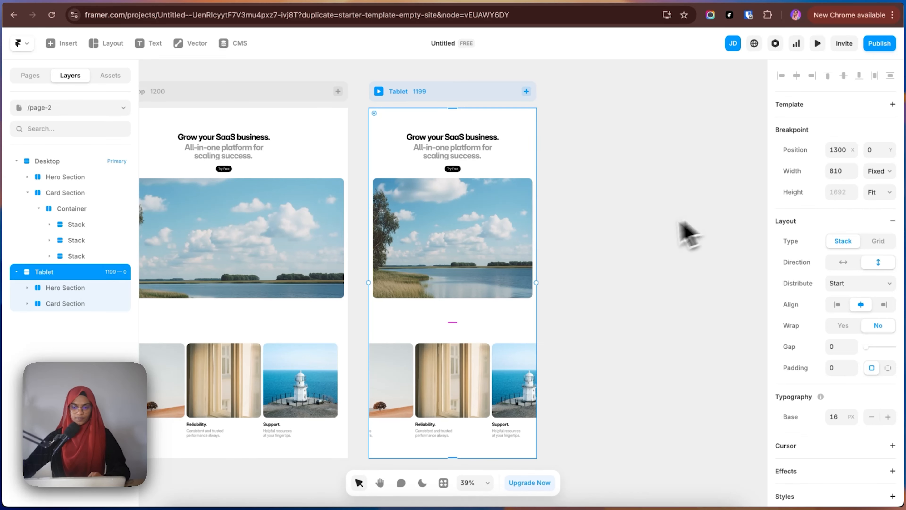
pyautogui.click(647, 245)
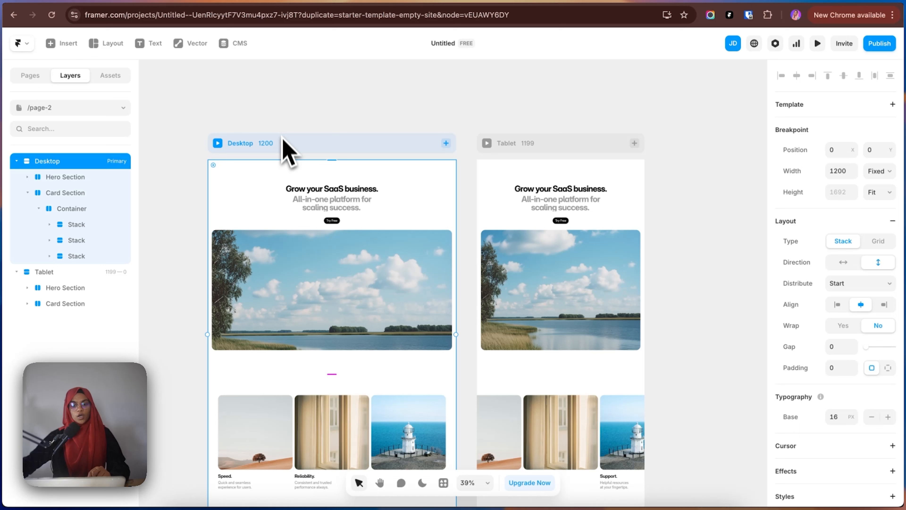
# Add a custom breakpoint named Desktop-Large with a width of 1920 and place its frame to the left of the Desktop frame
pyautogui.click(446, 143)
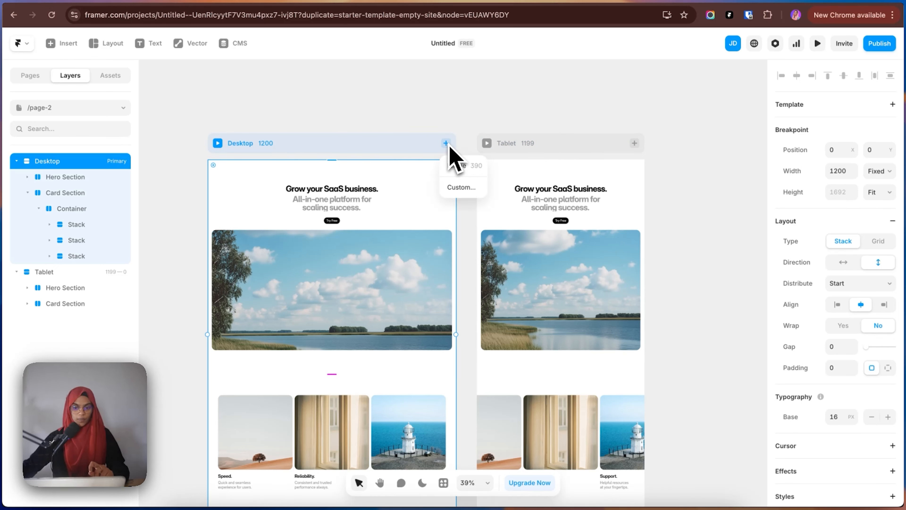
pyautogui.click(460, 188)
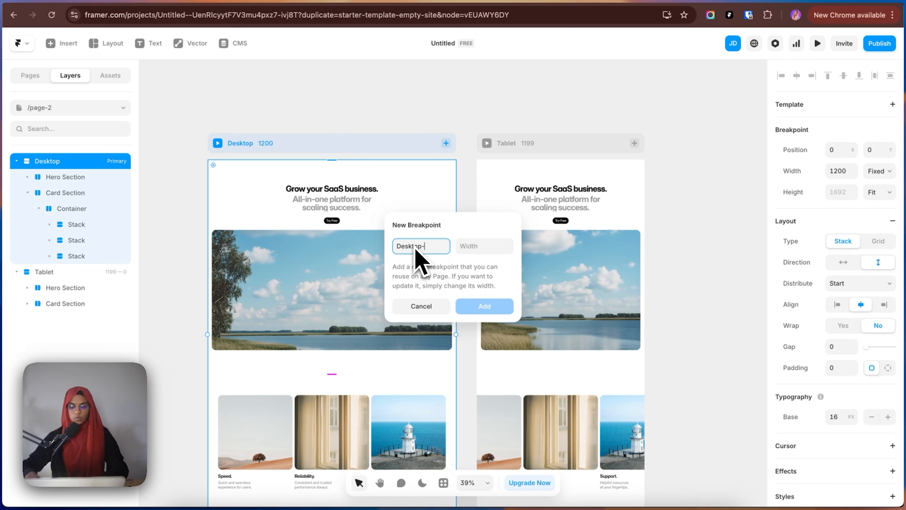
pyautogui.click(478, 246)
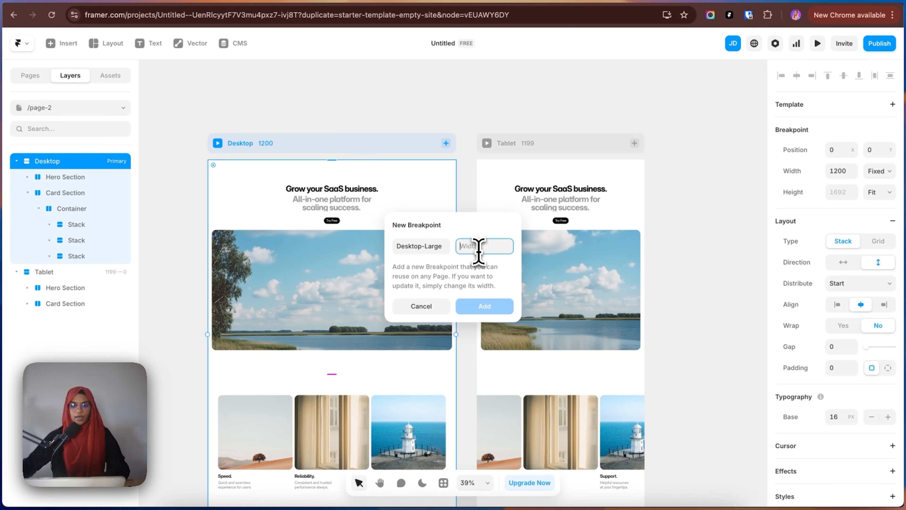
pyautogui.write('19')
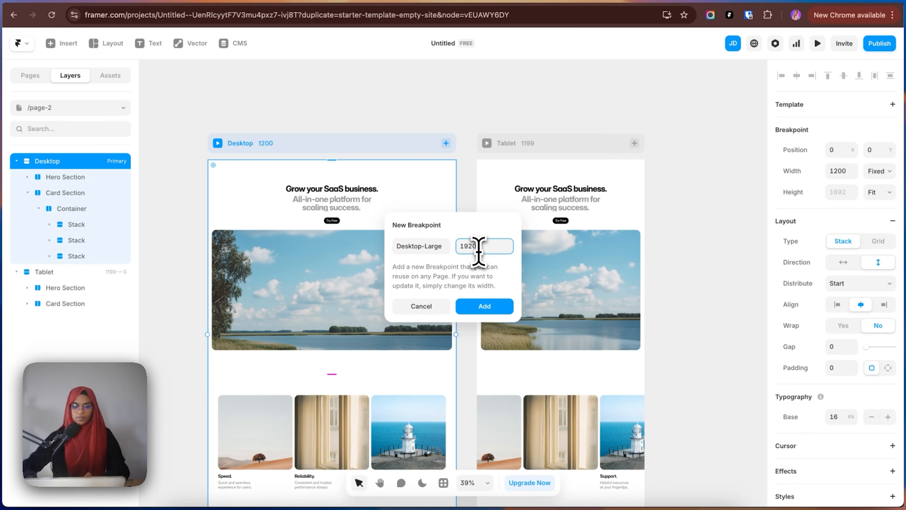
pyautogui.write('20')
pyautogui.click(494, 301)
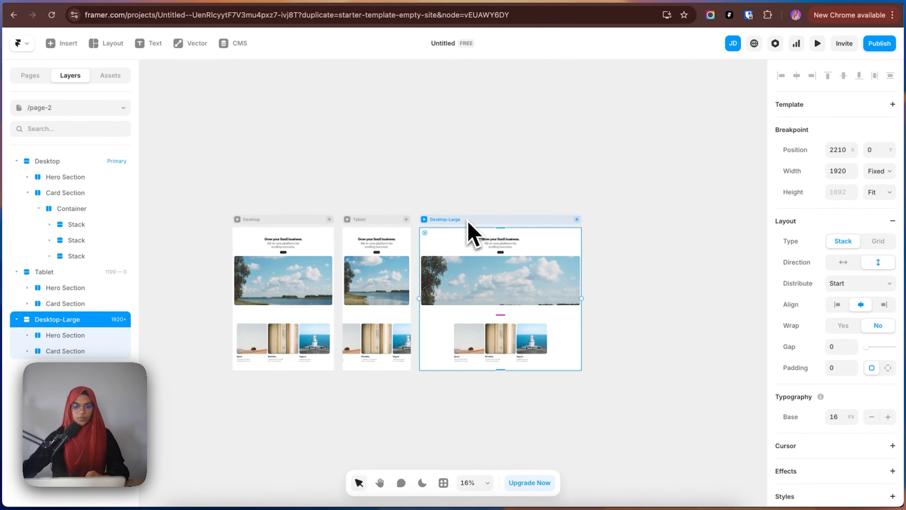
pyautogui.moveTo(470, 222); pyautogui.dragTo(182, 205)
# Collapse the Desktop, Tablet and Desktop-Large layer trees
pyautogui.click(43, 161)
pyautogui.click(16, 161)
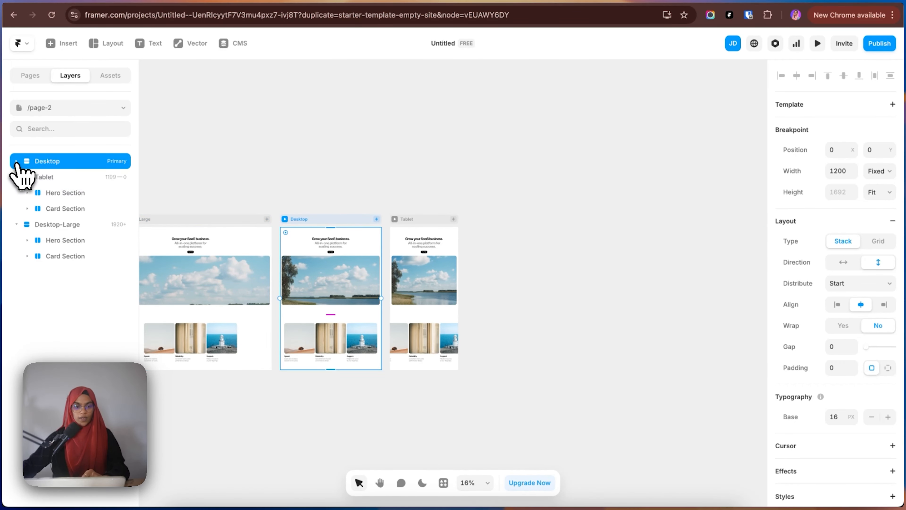
pyautogui.click(16, 177)
pyautogui.click(50, 192)
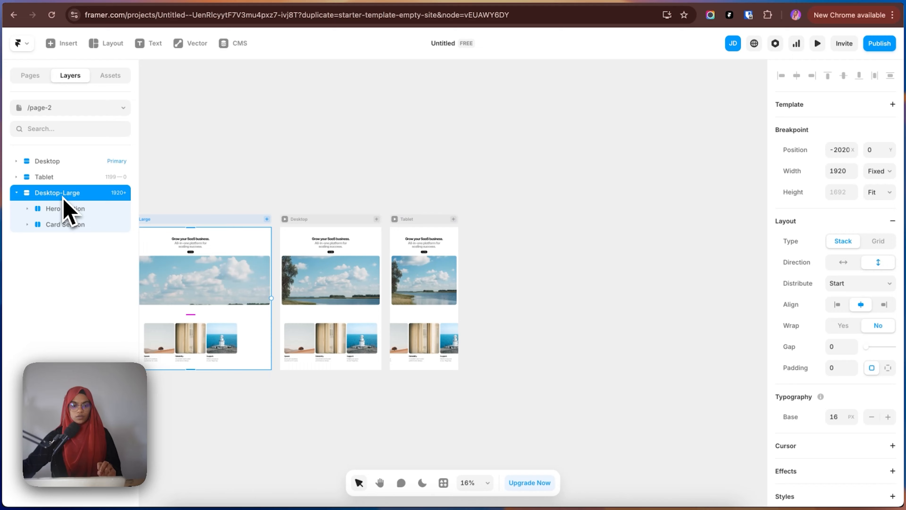
pyautogui.click(16, 193)
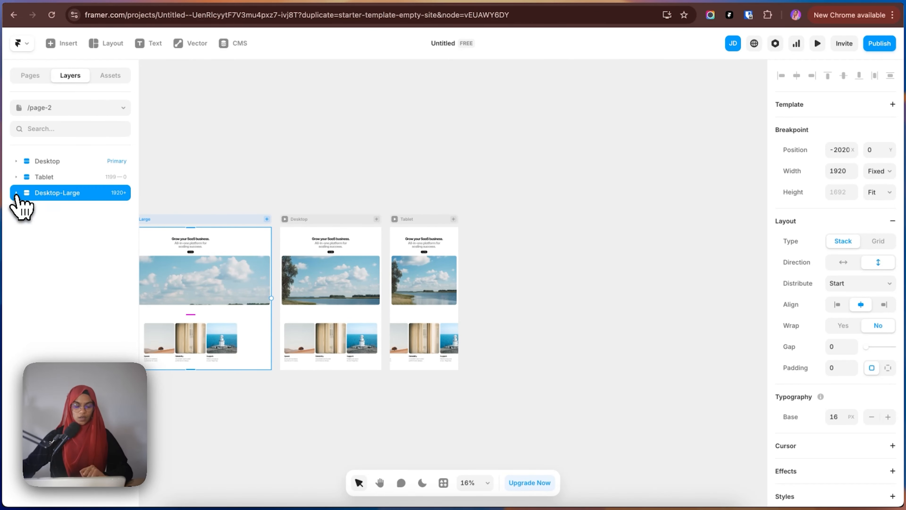
pyautogui.click(324, 197)
# Preview the Desktop breakpoint, narrow the preview to about 1182 px to check the switch to Tablet, and return to the editor
pyautogui.scroll(5, 344, 223)
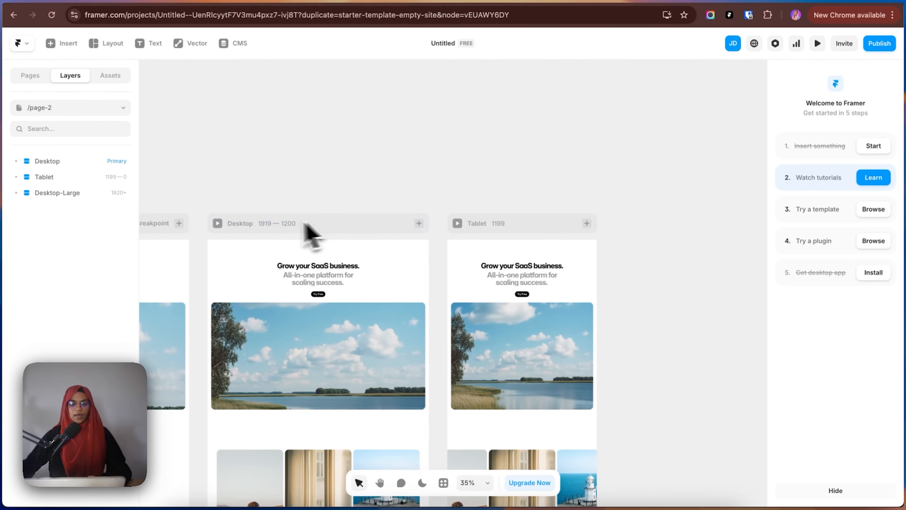
pyautogui.click(264, 224)
pyautogui.click(817, 43)
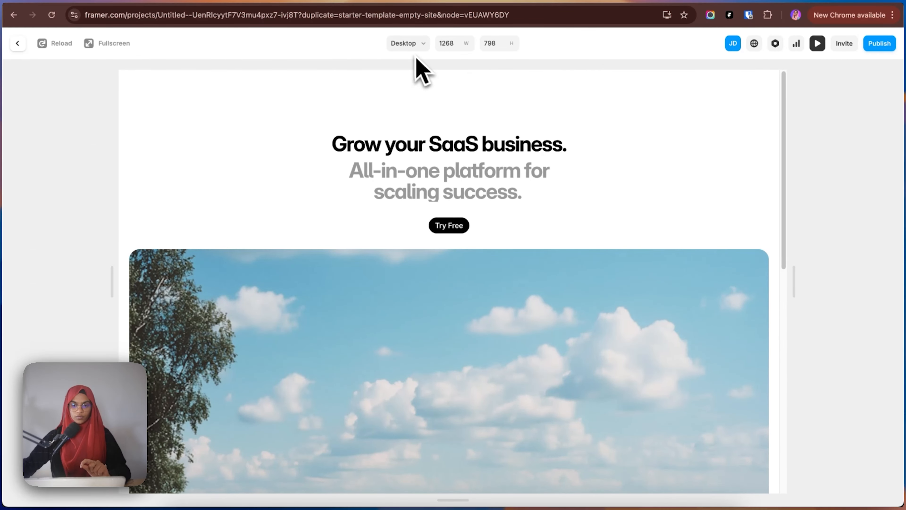
pyautogui.moveTo(799, 281); pyautogui.dragTo(773, 286)
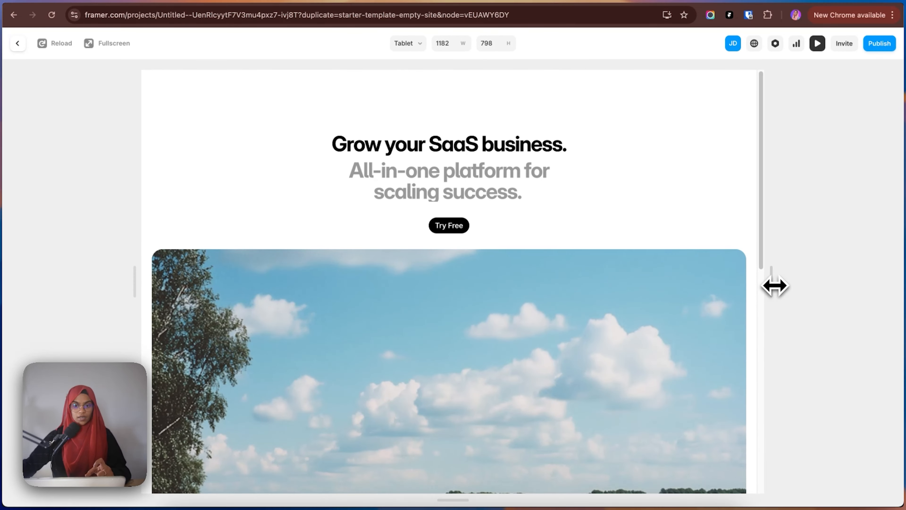
pyautogui.click(17, 43)
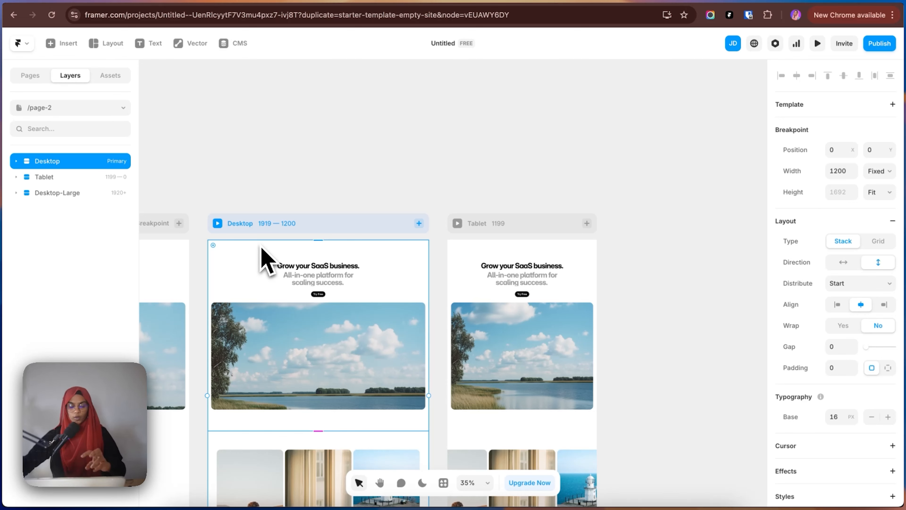
# Examine the Tablet breakpoint's width and the sizing settings of its Hero Section and Container
pyautogui.click(523, 241)
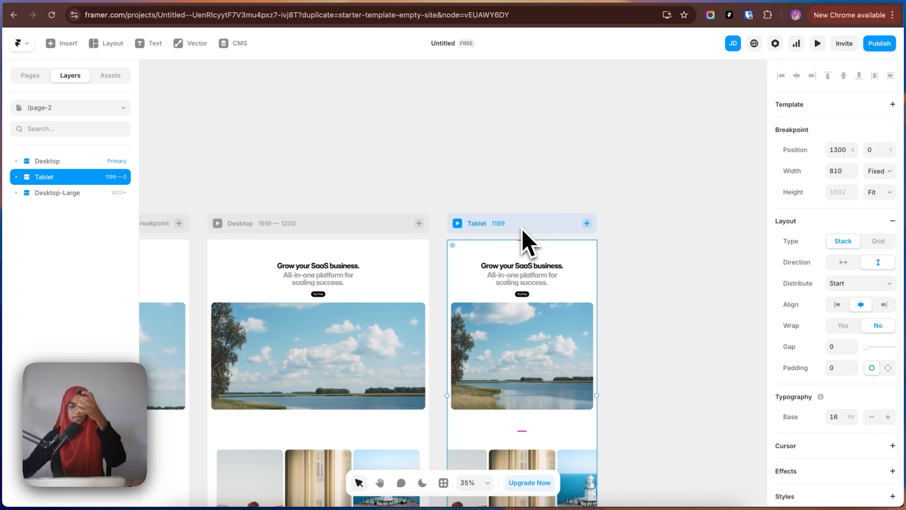
pyautogui.click(648, 319)
pyautogui.moveTo(630, 345); pyautogui.dragTo(620, 246)
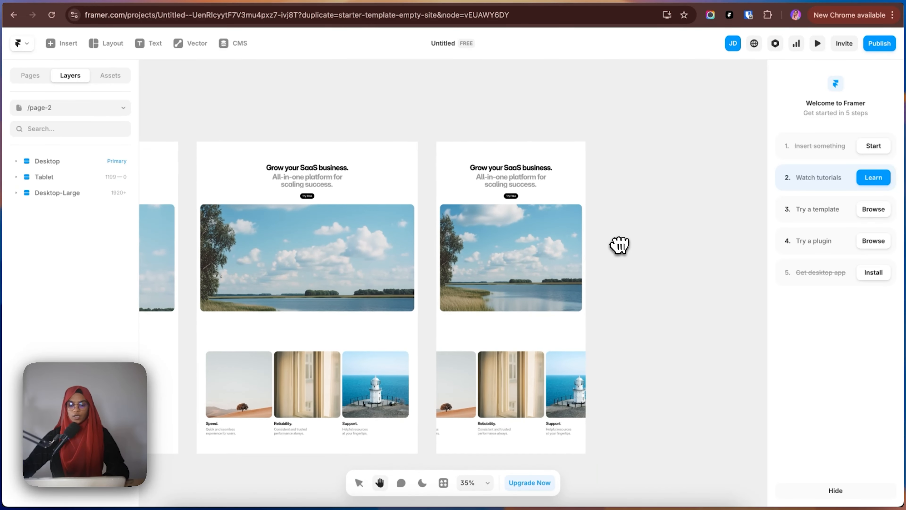
pyautogui.click(497, 143)
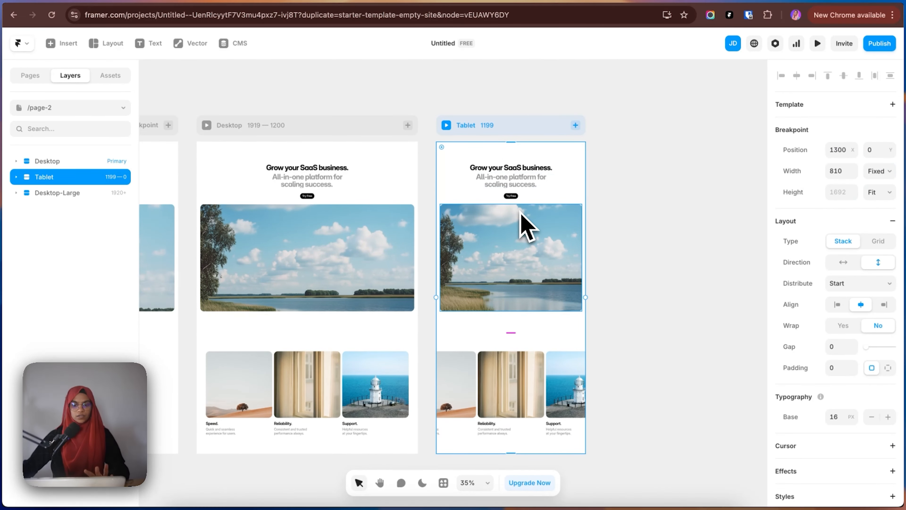
pyautogui.click(530, 213)
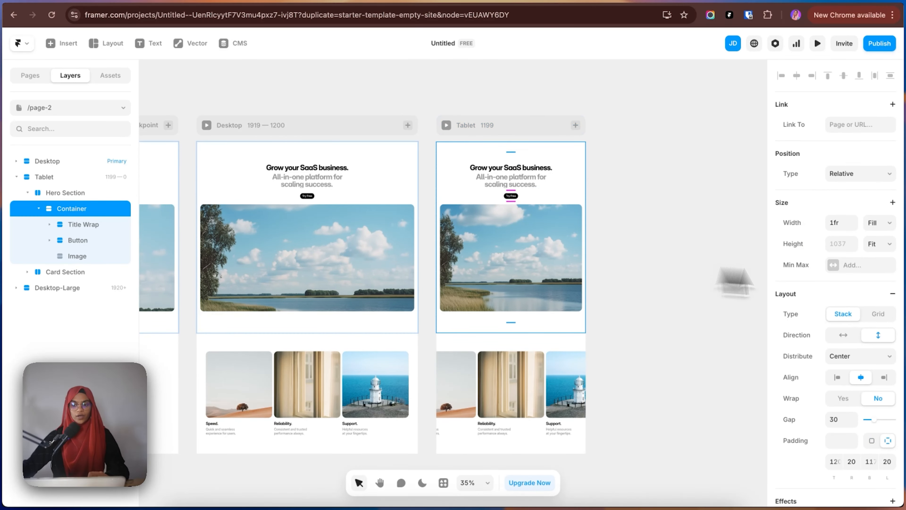
pyautogui.click(85, 192)
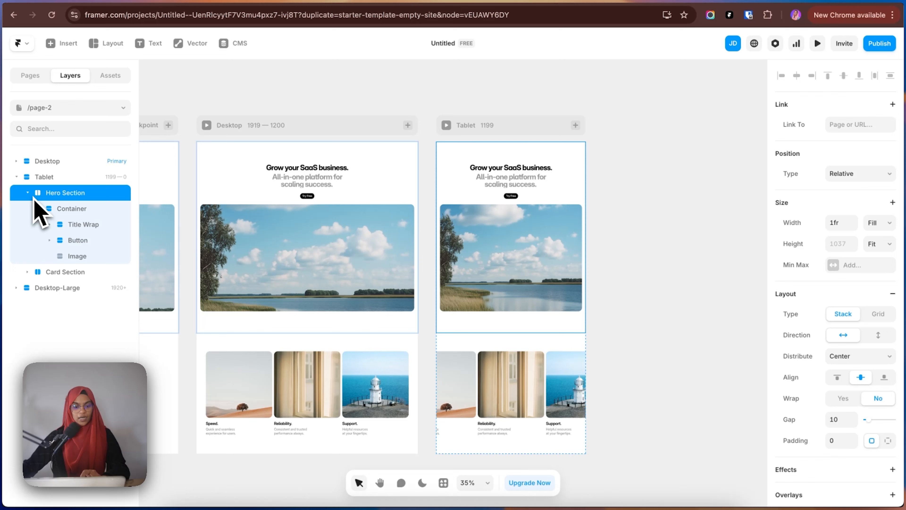
pyautogui.click(65, 176)
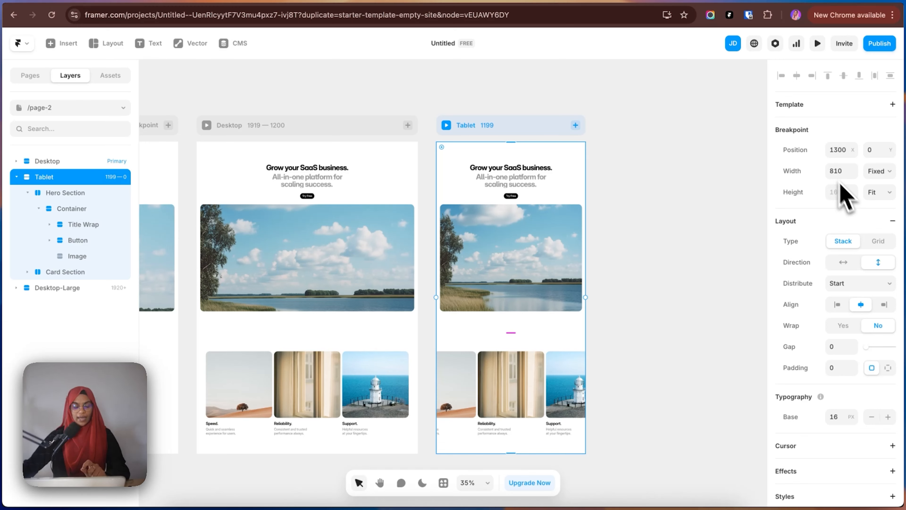
pyautogui.click(56, 195)
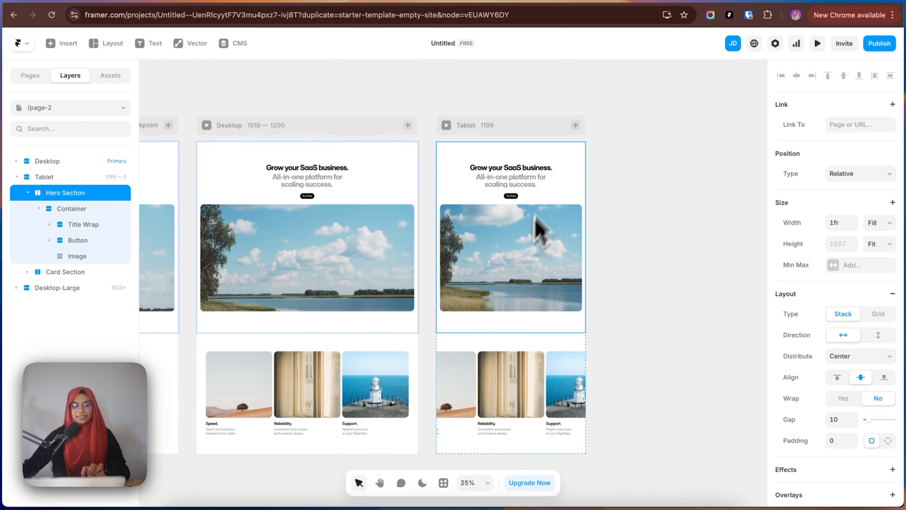
# Preview the page narrowed to about 684 px to check the Hero Section's responsiveness, and return to the editor
pyautogui.press('super+p')
pyautogui.moveTo(900, 293); pyautogui.dragTo(639, 304)
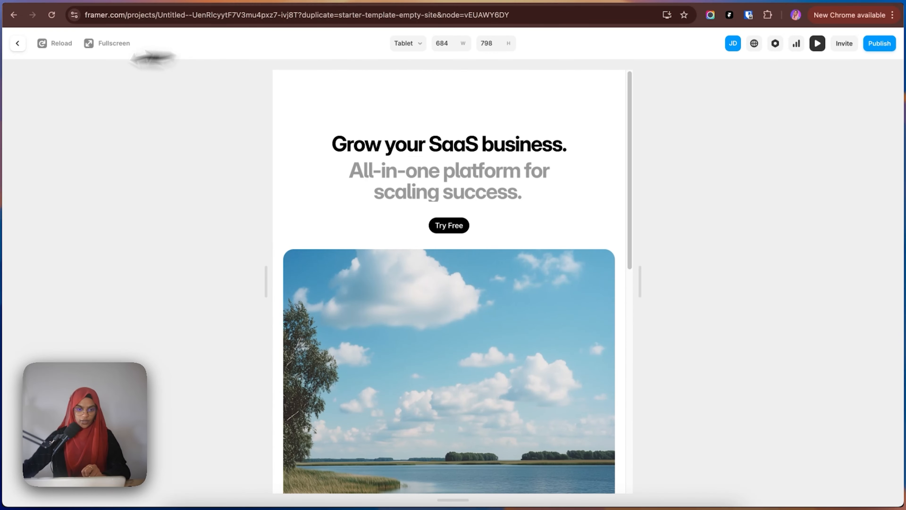
pyautogui.click(16, 44)
pyautogui.click(628, 272)
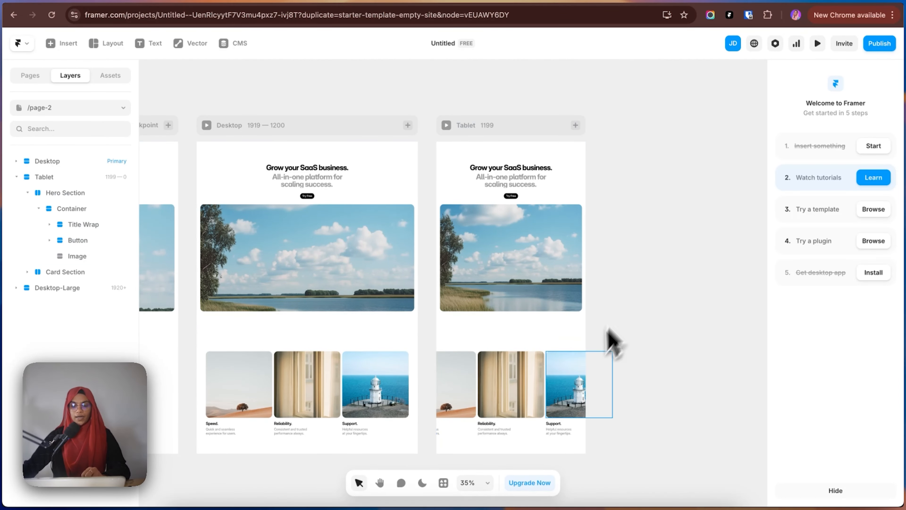
# Inspect the Card Section's Container in the Tablet breakpoint and preview that breakpoint down to its cards
pyautogui.click(527, 364)
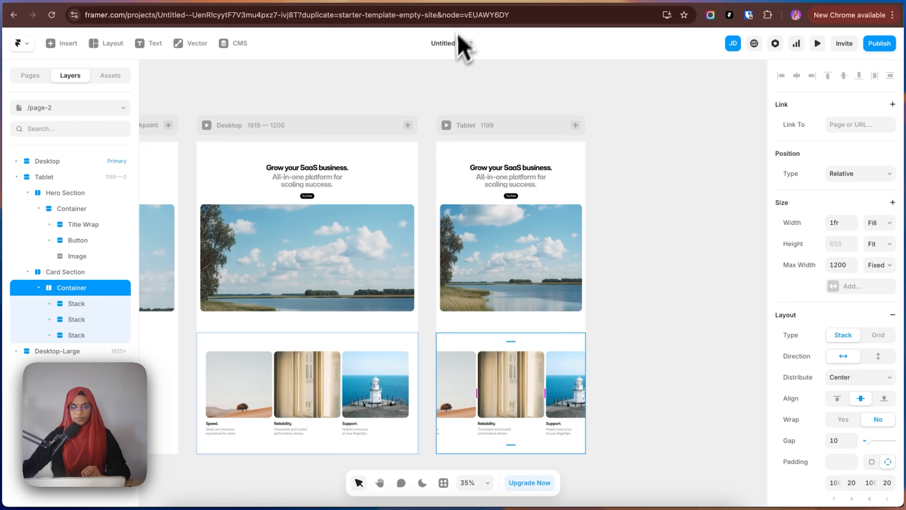
pyautogui.click(446, 125)
pyautogui.scroll(-7, 449, 309)
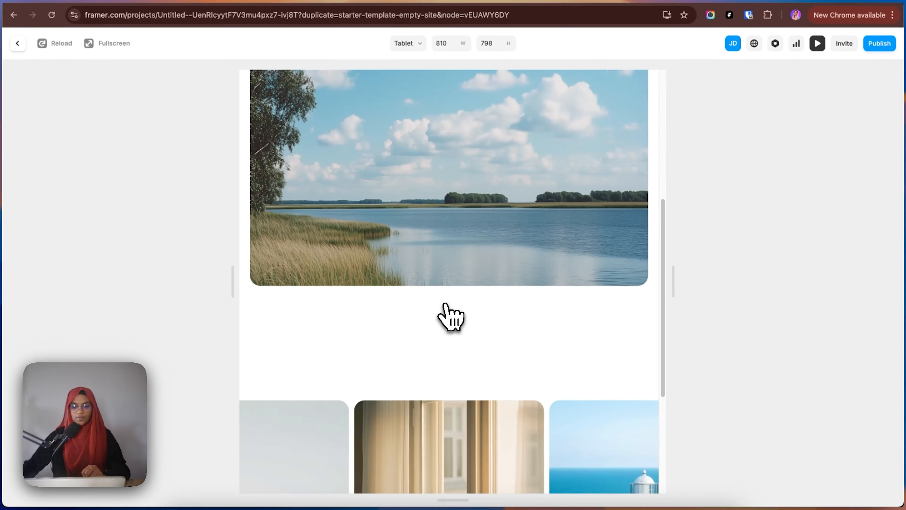
# Leave the Tablet preview and delete the Desktop-Large breakpoint from the page
pyautogui.moveTo(669, 283)
pyautogui.mouseDown()
pyautogui.moveTo(731, 285)
pyautogui.moveTo(673, 284)
pyautogui.mouseUp()
pyautogui.click(17, 44)
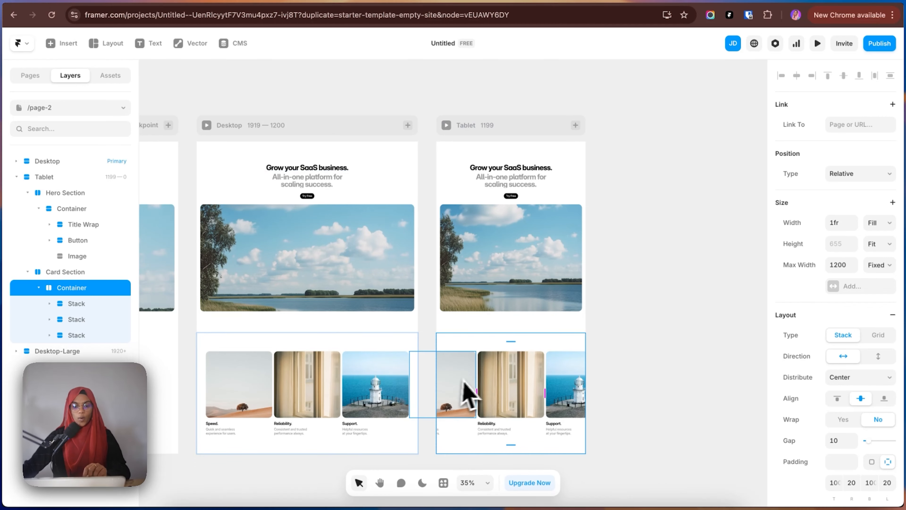
pyautogui.click(625, 380)
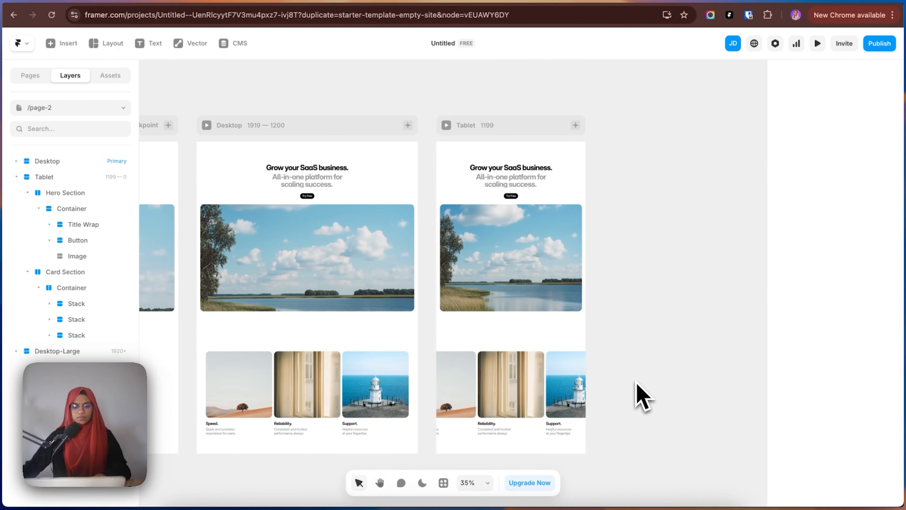
pyautogui.press('space')
pyautogui.moveTo(566, 376); pyautogui.dragTo(884, 375)
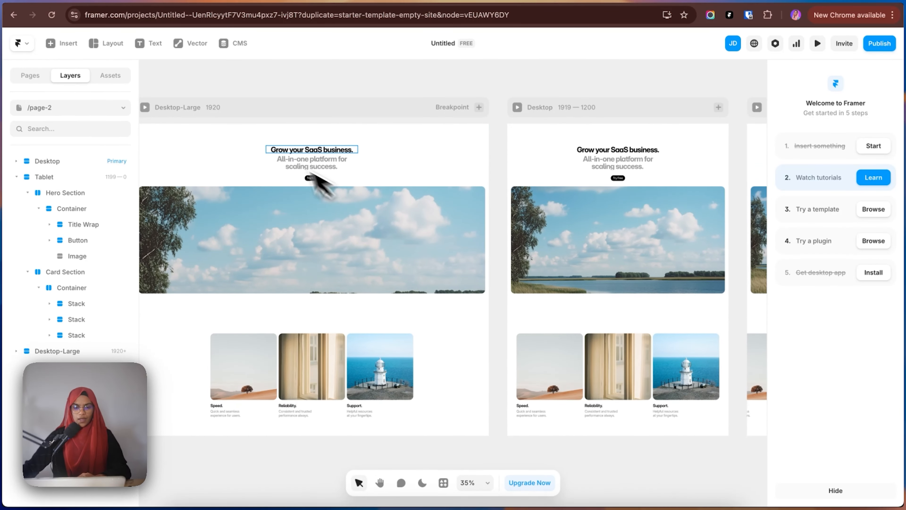
pyautogui.scroll(-2, 293, 231)
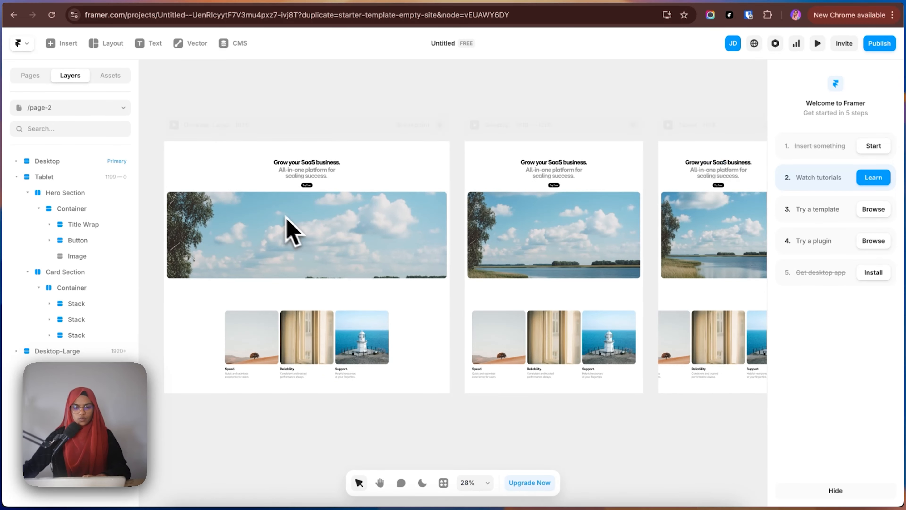
pyautogui.click(219, 132)
pyautogui.press('BackSpace')
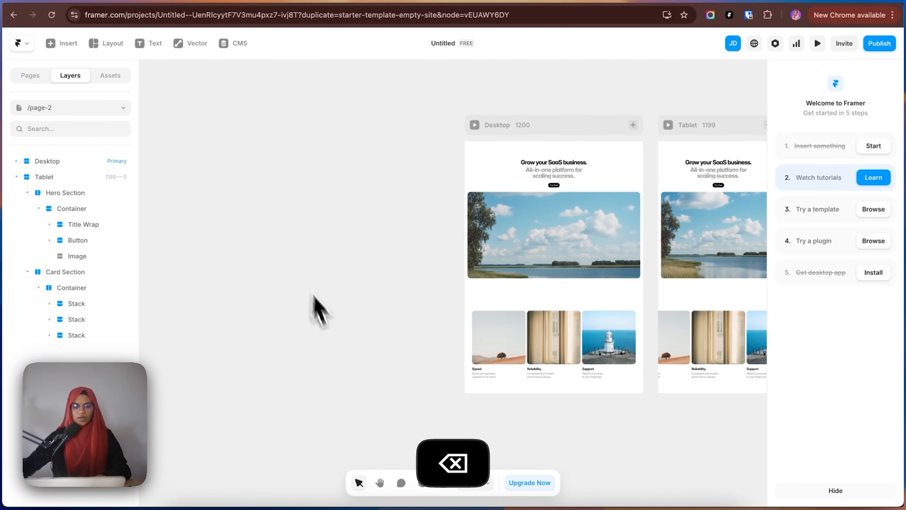
# Try resizing the first card stack on Desktop to about 677 px and about 283 px wide, and undo the resizing
pyautogui.click(335, 290)
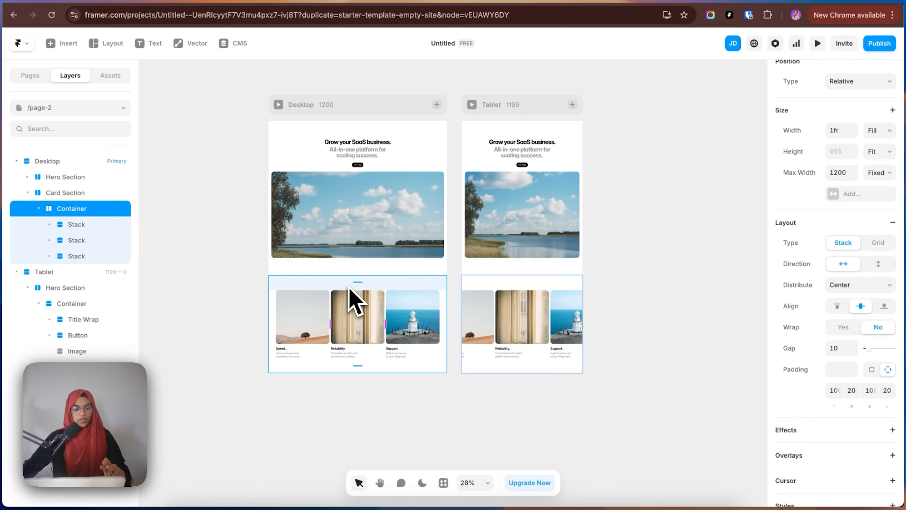
pyautogui.click(635, 310)
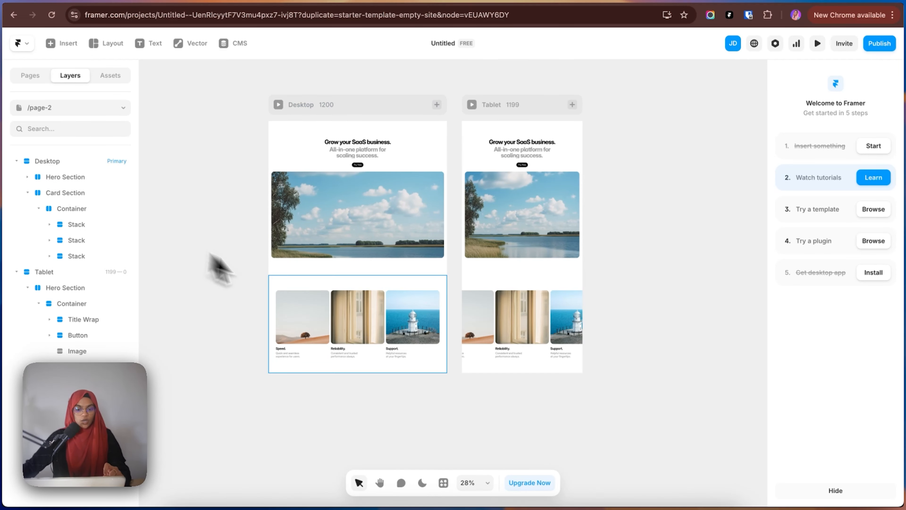
pyautogui.click(296, 286)
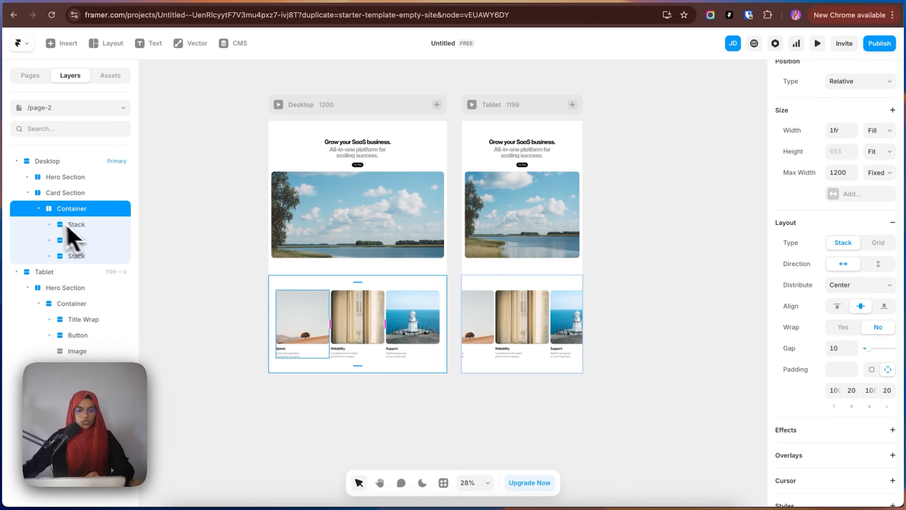
pyautogui.click(76, 224)
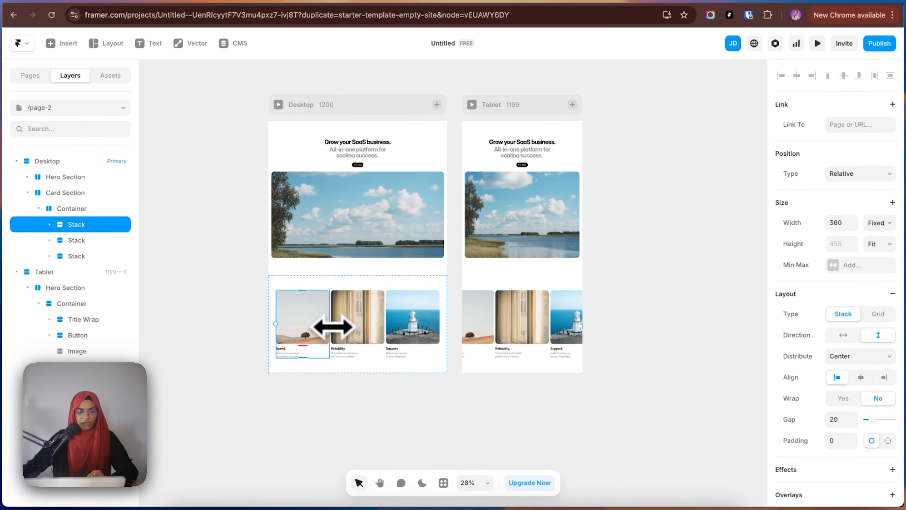
pyautogui.moveTo(333, 323); pyautogui.dragTo(376, 314)
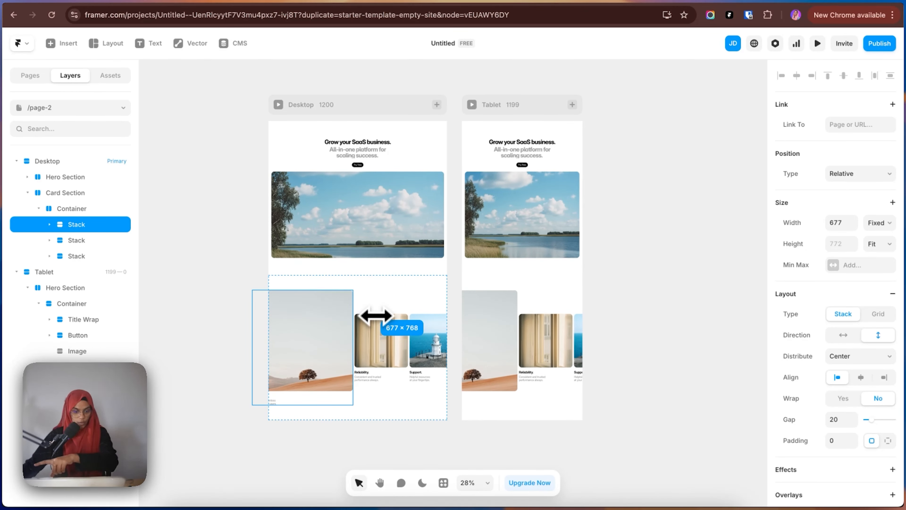
pyautogui.moveTo(376, 315); pyautogui.dragTo(317, 304)
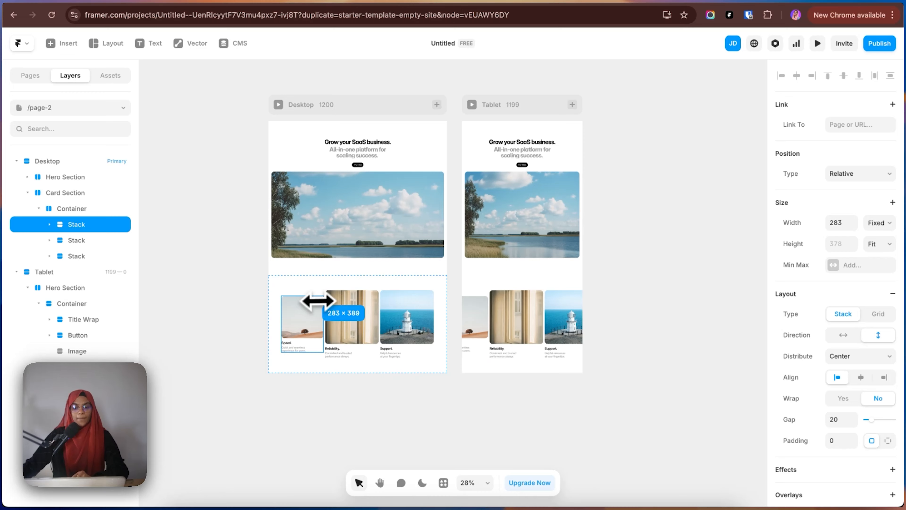
pyautogui.press('super+z')
# Try resizing the first card in the Tablet breakpoint's Card Section, and undo the change
pyautogui.click(494, 329)
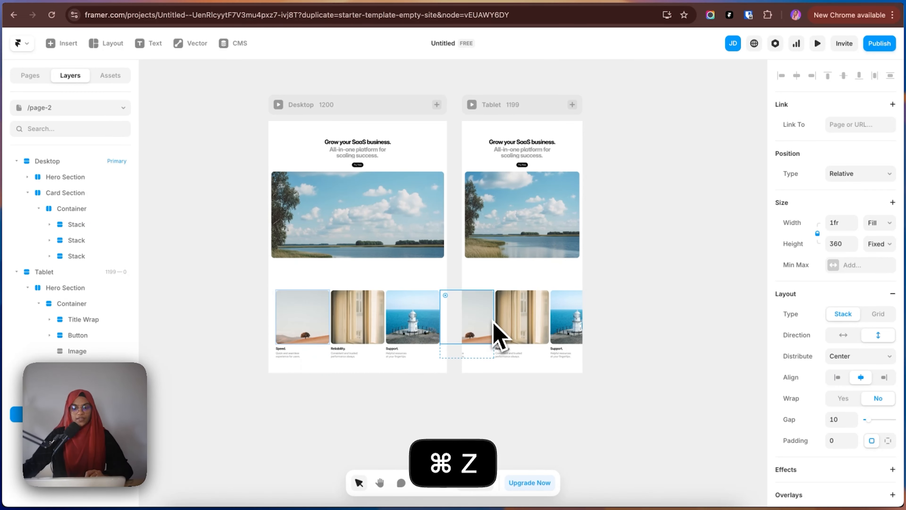
pyautogui.moveTo(521, 320); pyautogui.dragTo(552, 334)
pyautogui.press('super+z')
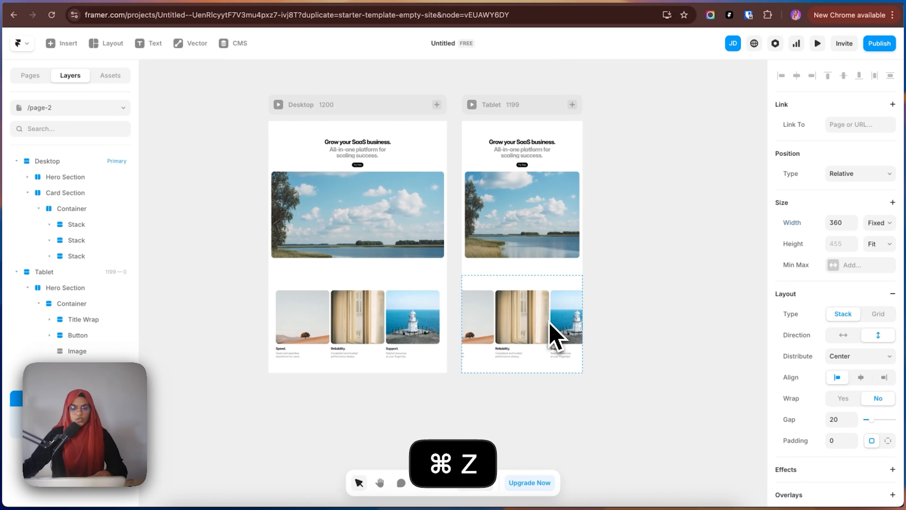
pyautogui.click(606, 323)
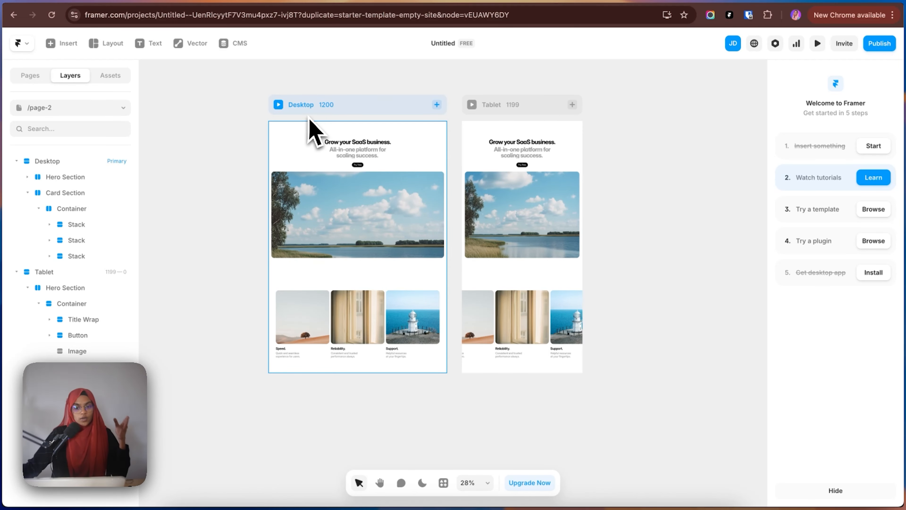
# Change the layout of the Desktop Card Section's Container from Stack to Grid with 3 columns
pyautogui.click(314, 106)
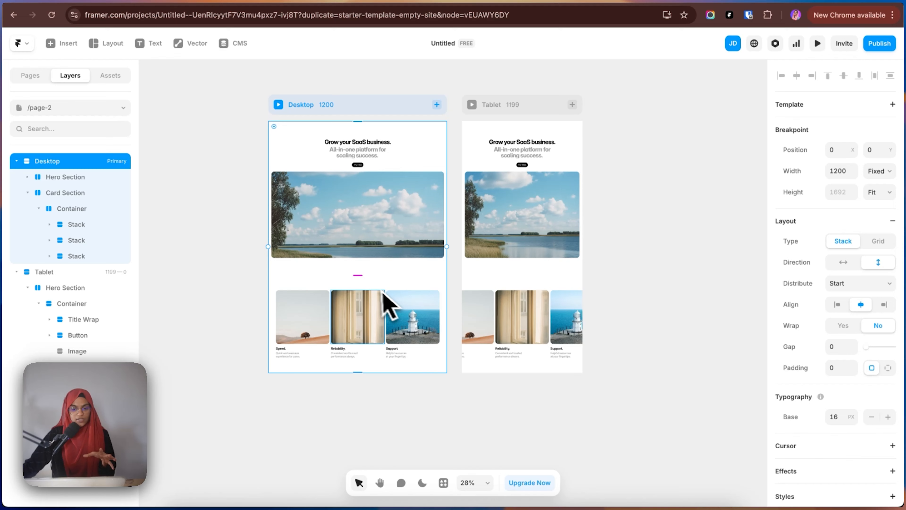
pyautogui.click(372, 288)
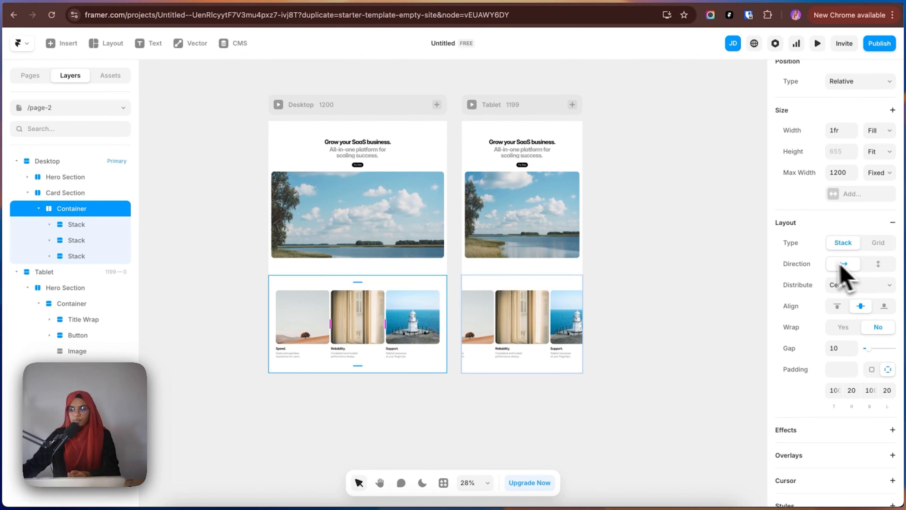
pyautogui.click(877, 243)
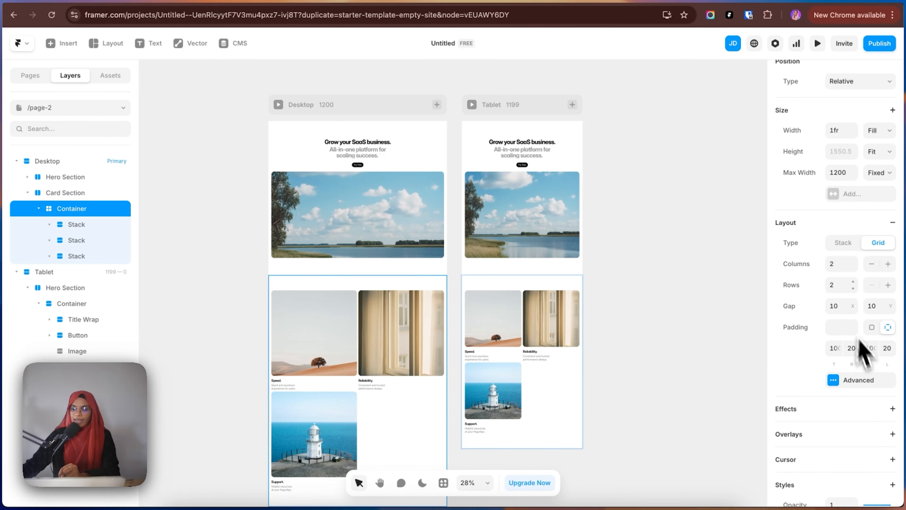
pyautogui.click(853, 262)
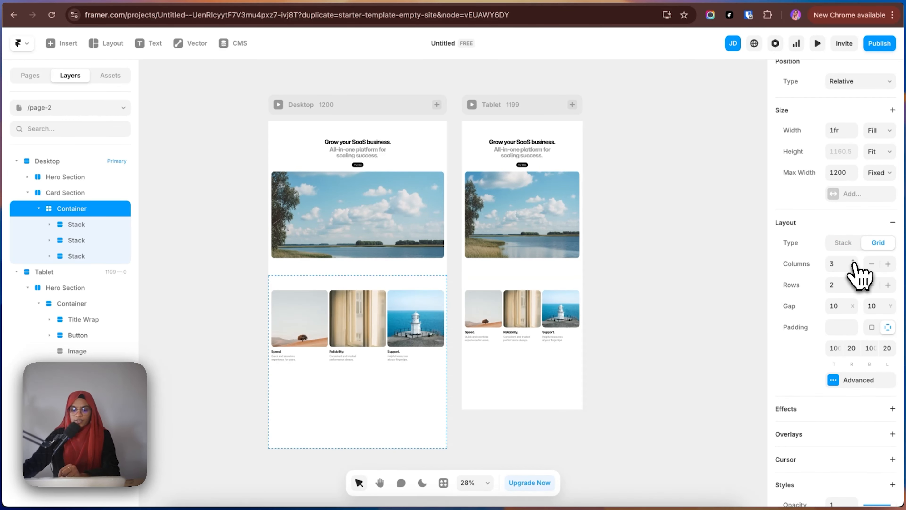
pyautogui.click(617, 314)
# Set the grid of the Tablet Card Section's Container to 2 columns
pyautogui.click(16, 161)
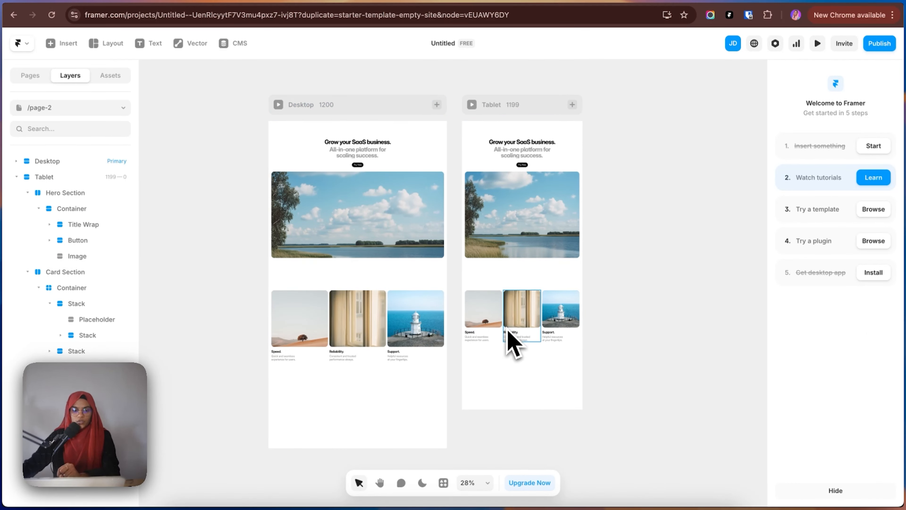
pyautogui.click(71, 209)
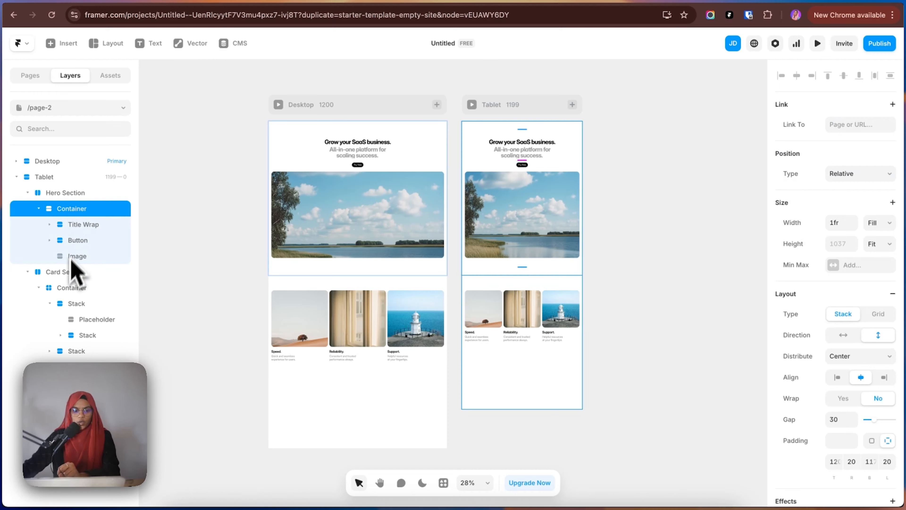
pyautogui.click(63, 277)
pyautogui.click(64, 287)
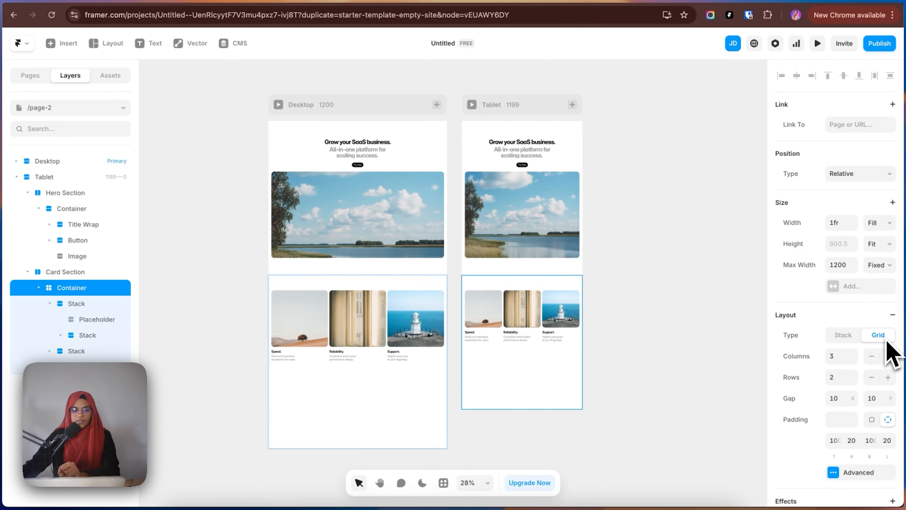
pyautogui.scroll(-4, 864, 411)
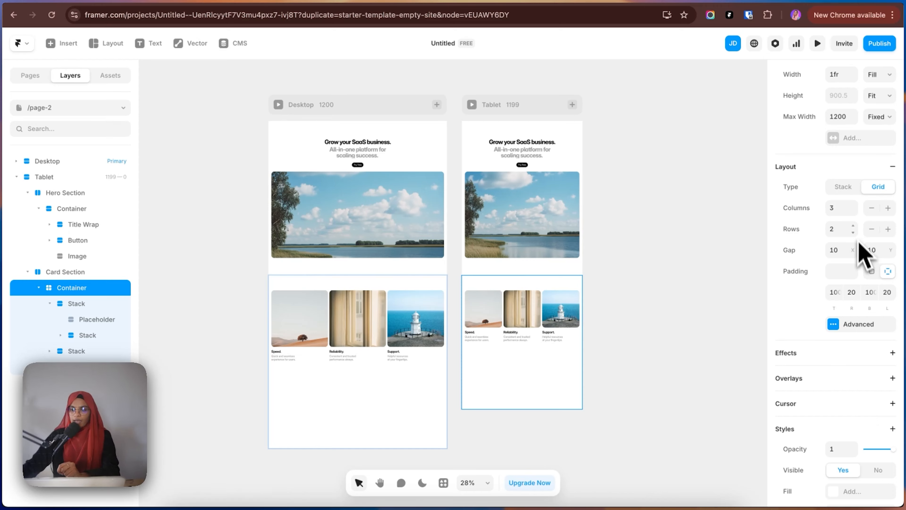
pyautogui.click(855, 210)
pyautogui.click(661, 321)
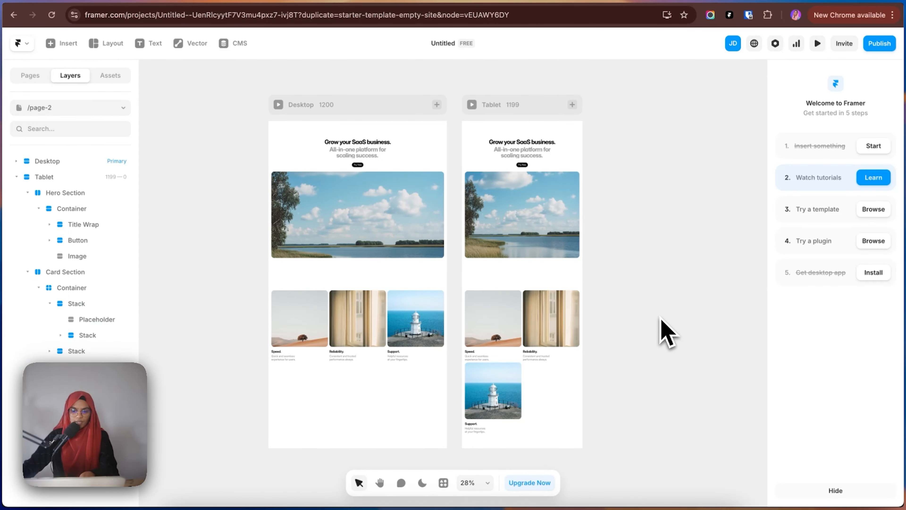
# Preview the Desktop breakpoint down to its card grid, resize the preview's width to check responsiveness, and return to the editor
pyautogui.click(314, 106)
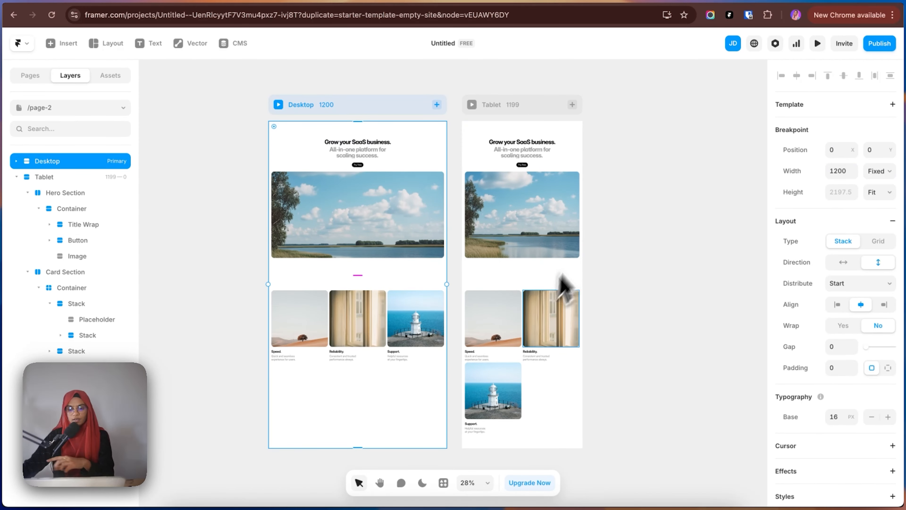
pyautogui.click(516, 107)
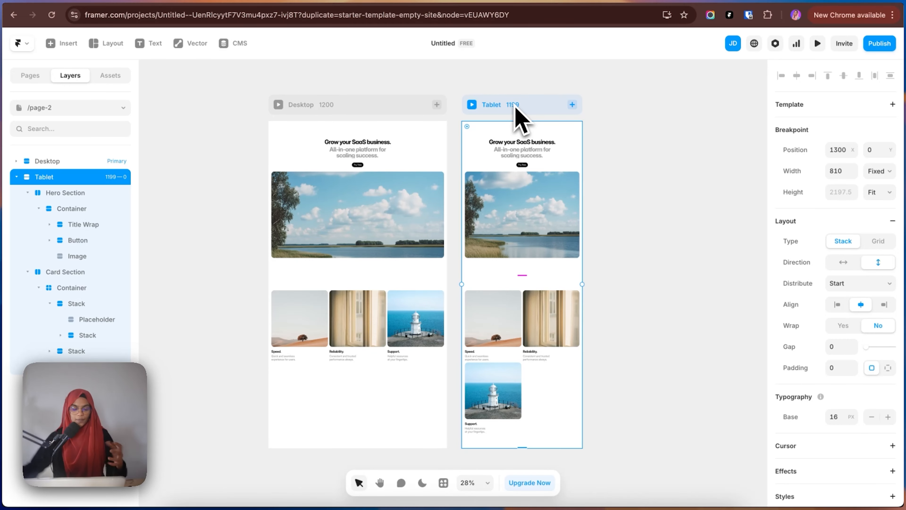
pyautogui.click(279, 104)
pyautogui.scroll(-10, 747, 339)
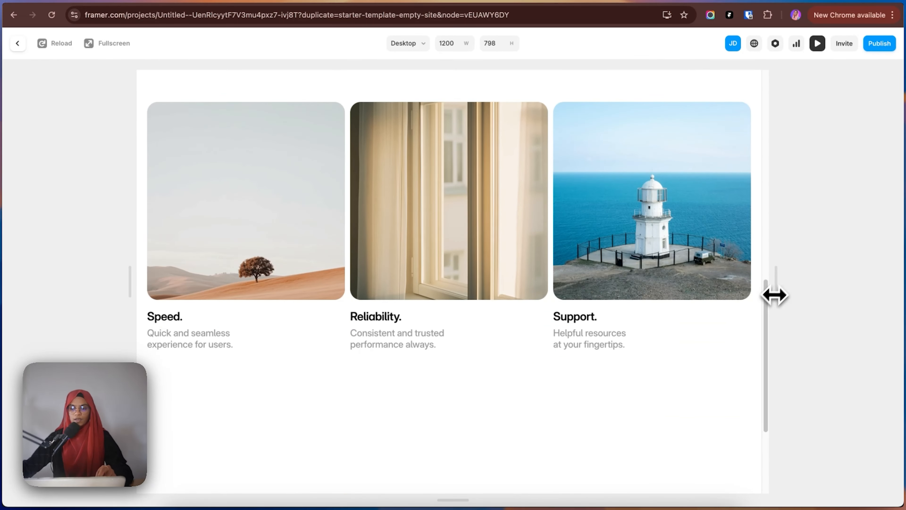
pyautogui.moveTo(774, 295); pyautogui.dragTo(897, 289)
pyautogui.click(17, 45)
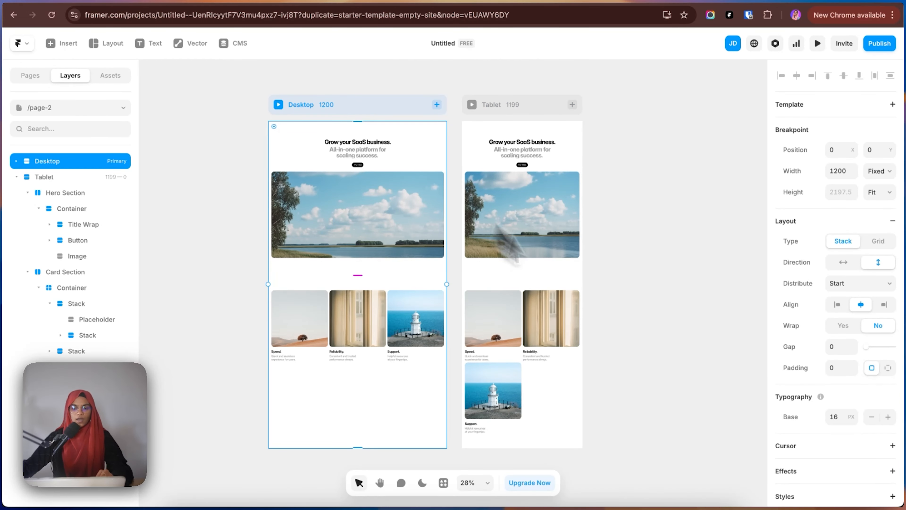
# Try a top padding of 80 on the Tablet Card Section's Container, and undo it
pyautogui.click(492, 301)
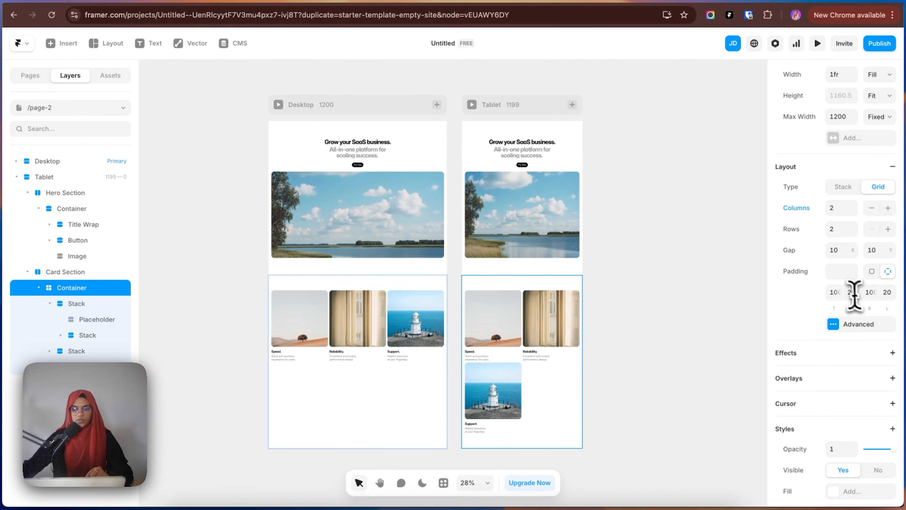
pyautogui.click(835, 292)
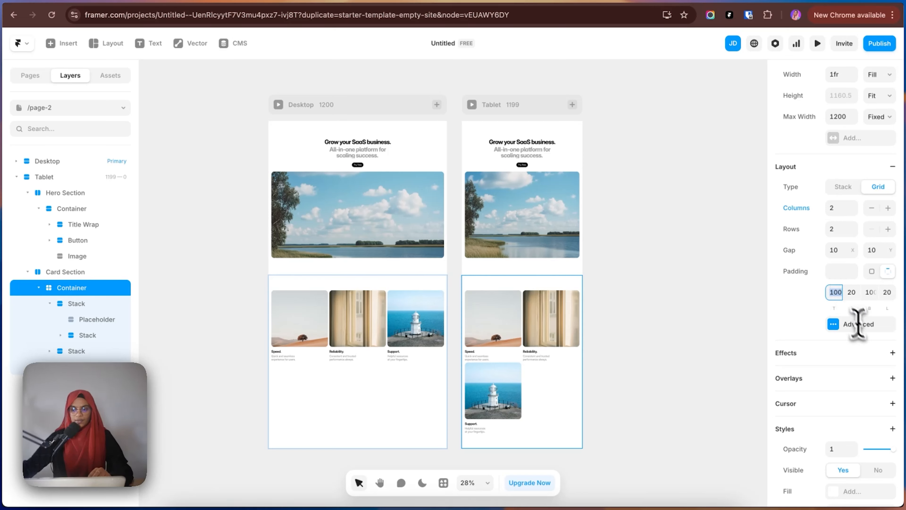
pyautogui.write('80')
pyautogui.press('Return')
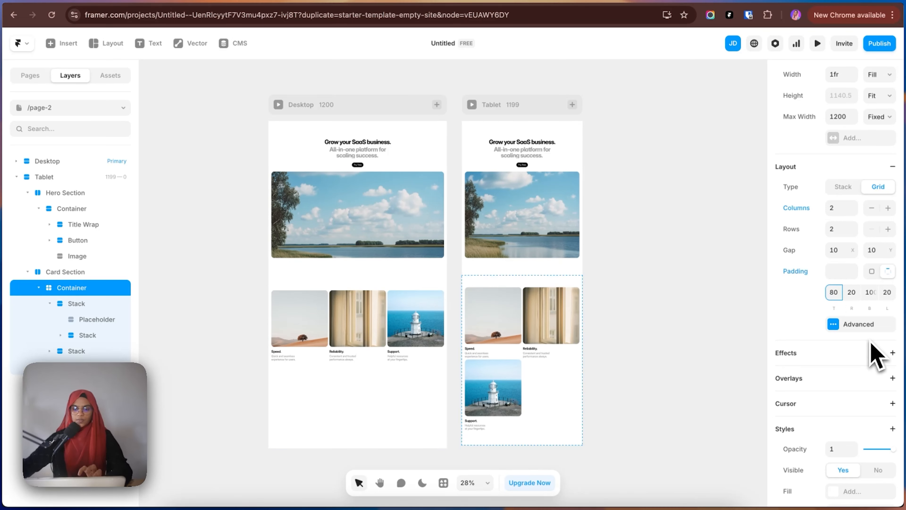
pyautogui.press('super+z')
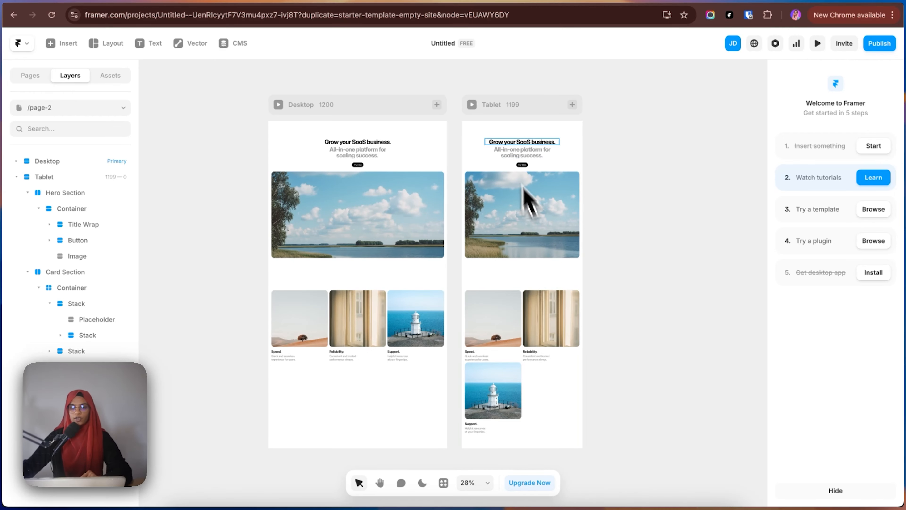
# Set the top and bottom padding of the Tablet Hero Section's Container to 80
pyautogui.click(489, 139)
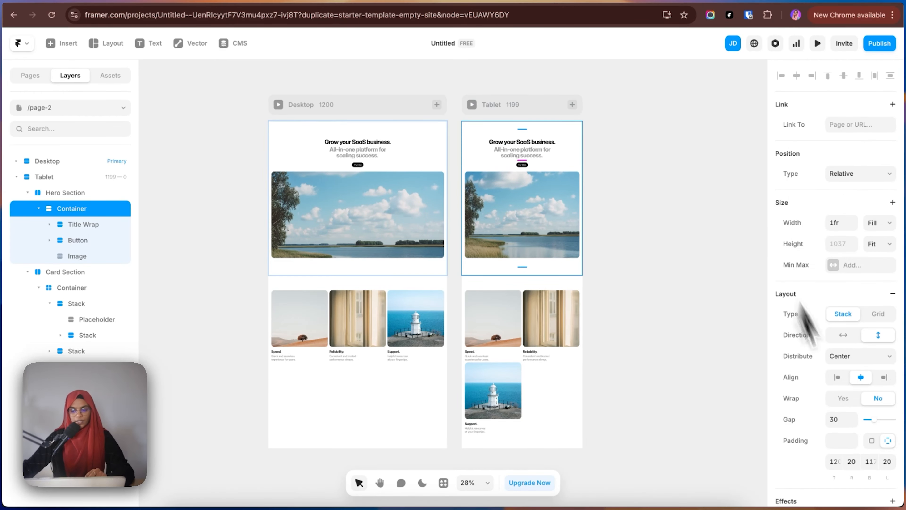
pyautogui.click(835, 463)
pyautogui.write('80')
pyautogui.click(871, 460)
pyautogui.write('80')
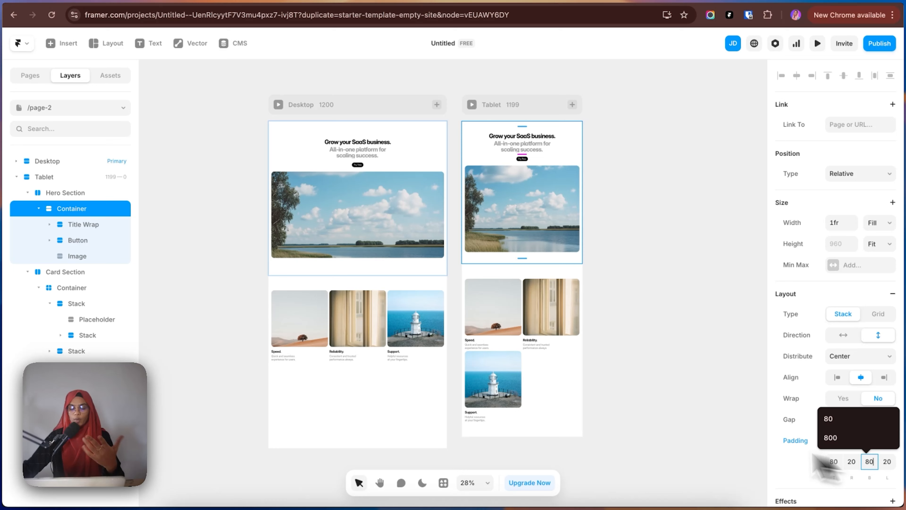
# Set the top and bottom padding of the Tablet Card Section's Container to 80
pyautogui.click(520, 285)
pyautogui.click(834, 292)
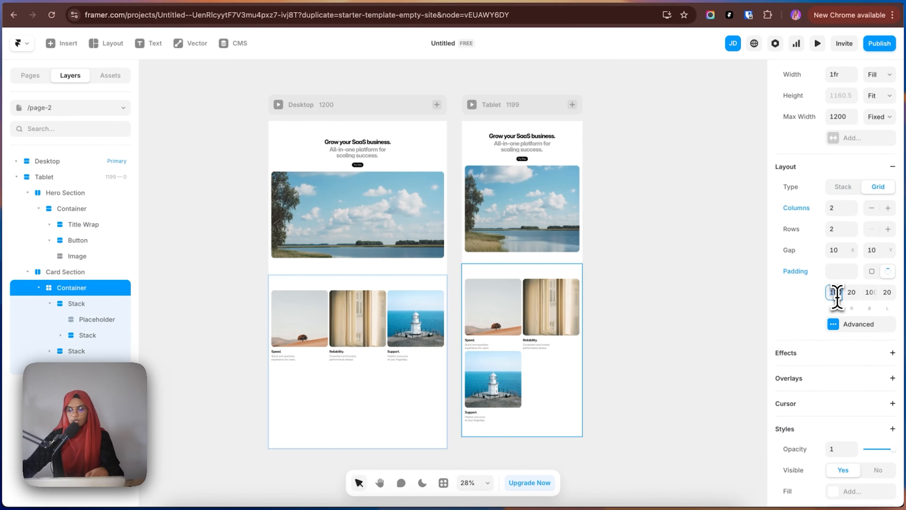
pyautogui.write('80')
pyautogui.click(869, 292)
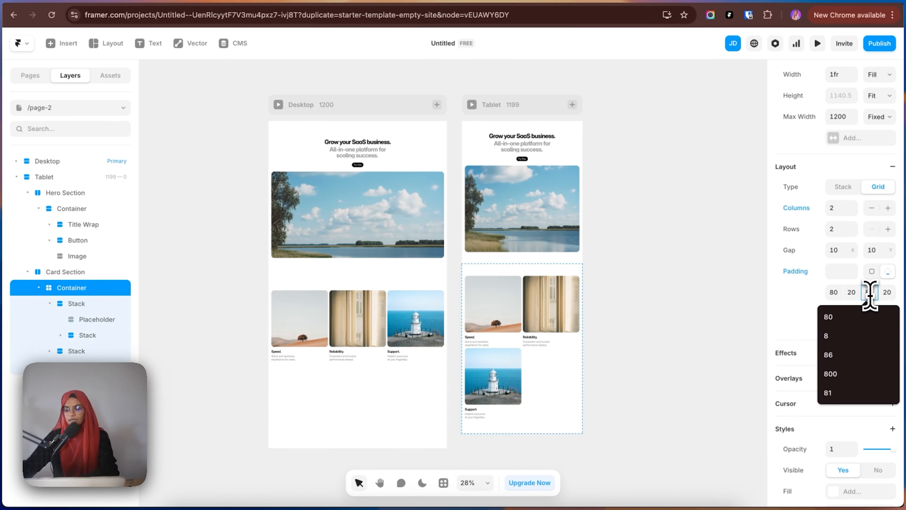
pyautogui.write('80')
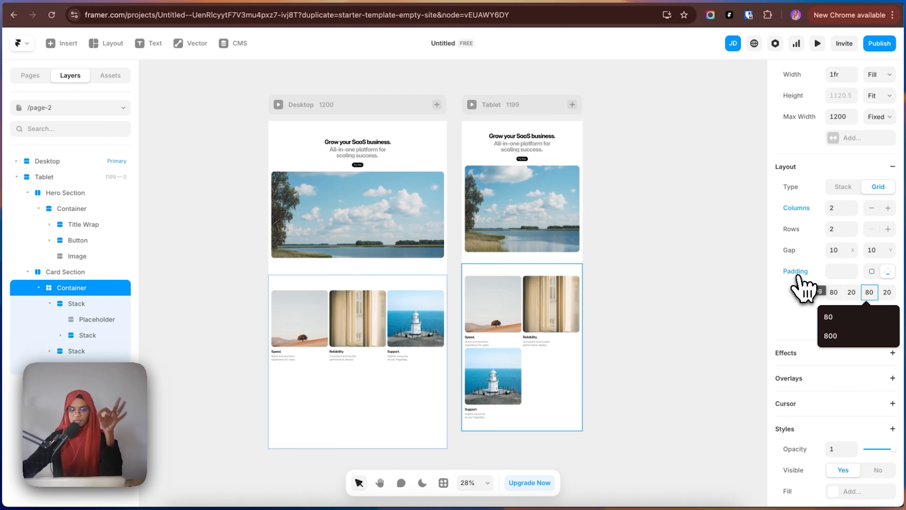
# Try resetting the padding override on the Tablet Card Section's Container, and undo the reset
pyautogui.click(798, 276)
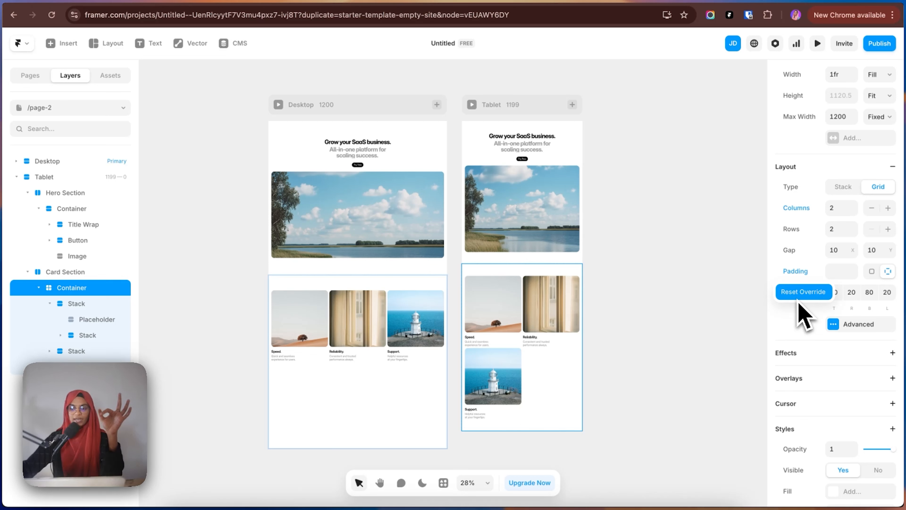
pyautogui.click(801, 295)
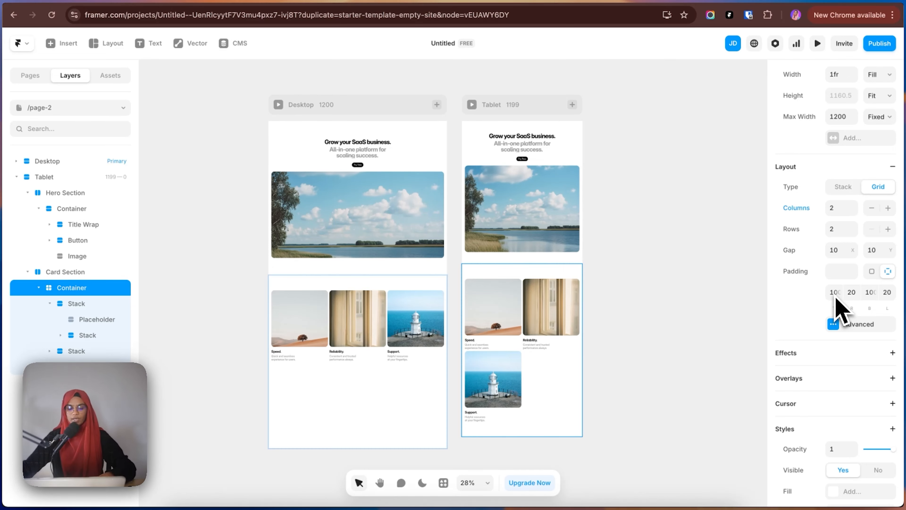
pyautogui.press('super+z')
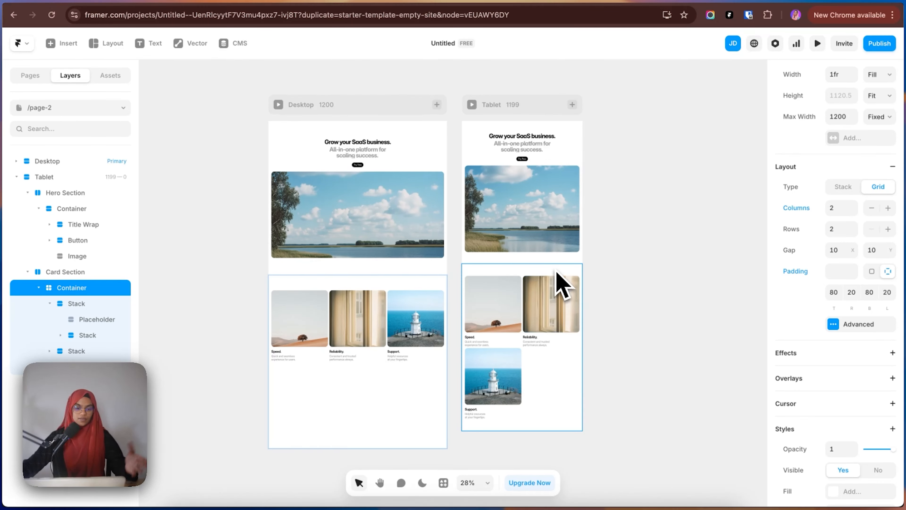
# Try updating the primary breakpoint from the Tablet Card Section's Container, inspect the Desktop Container's layout, and undo the update
pyautogui.rightClick(503, 272)
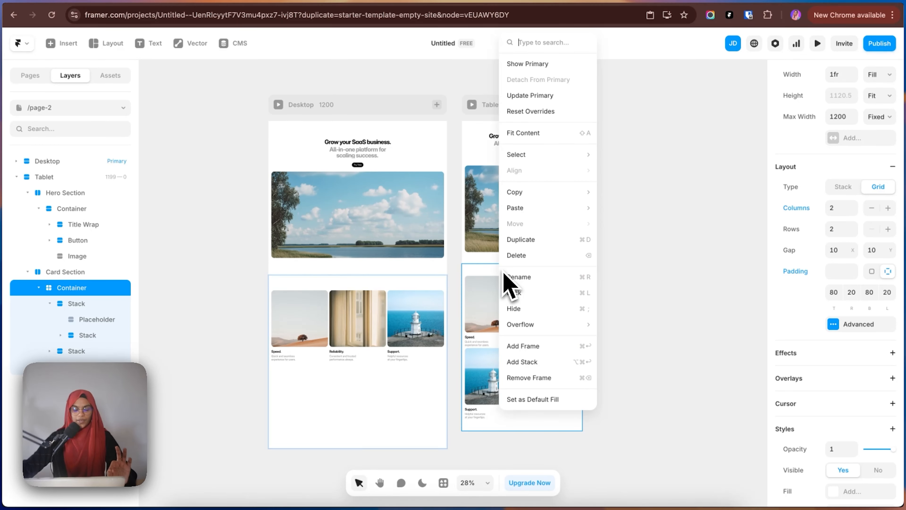
pyautogui.click(531, 99)
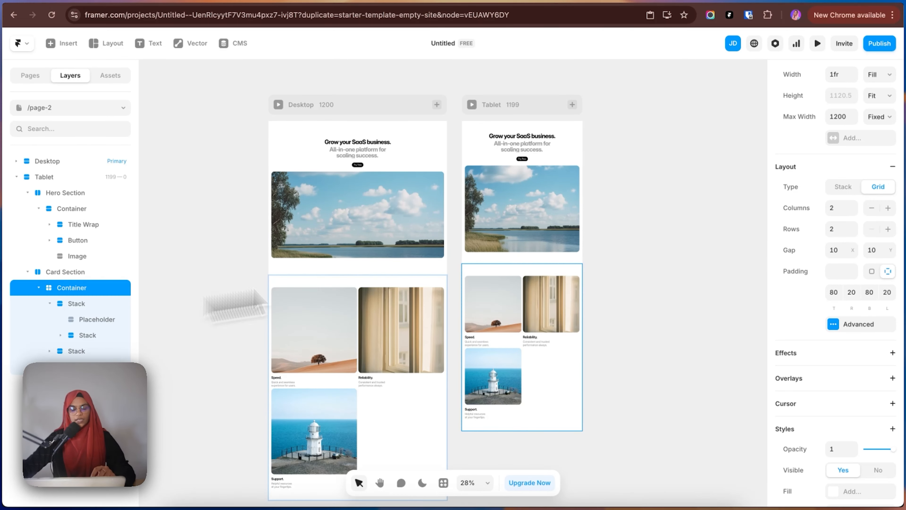
pyautogui.click(303, 287)
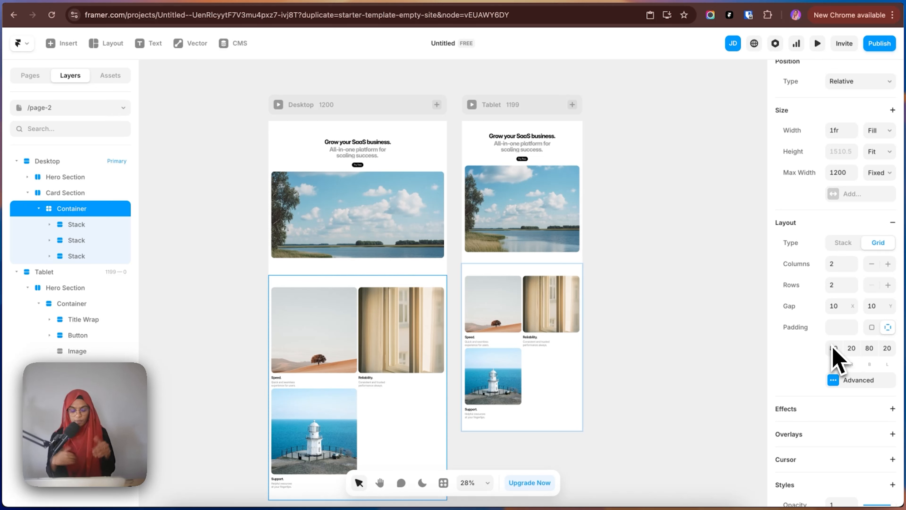
pyautogui.press('super+z')
pyautogui.press('super+z')
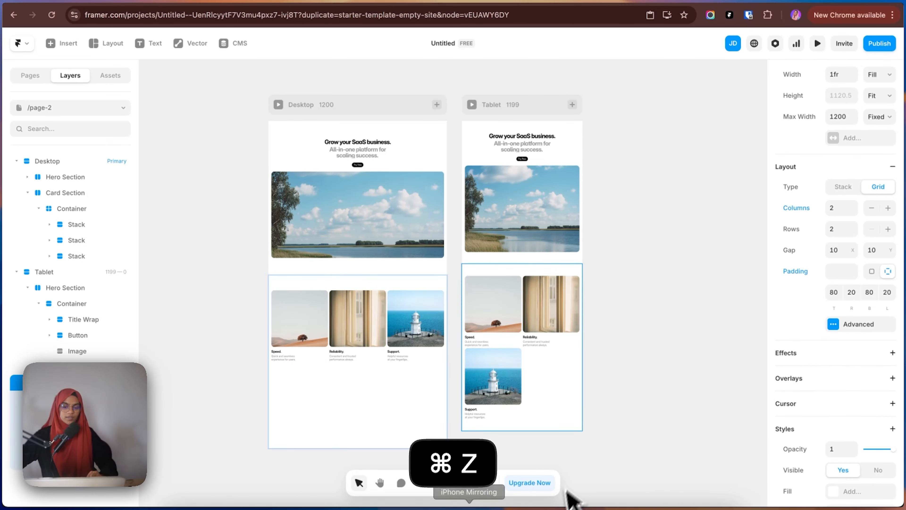
# Add a 390-wide Phone breakpoint after the Tablet breakpoint
pyautogui.click(479, 110)
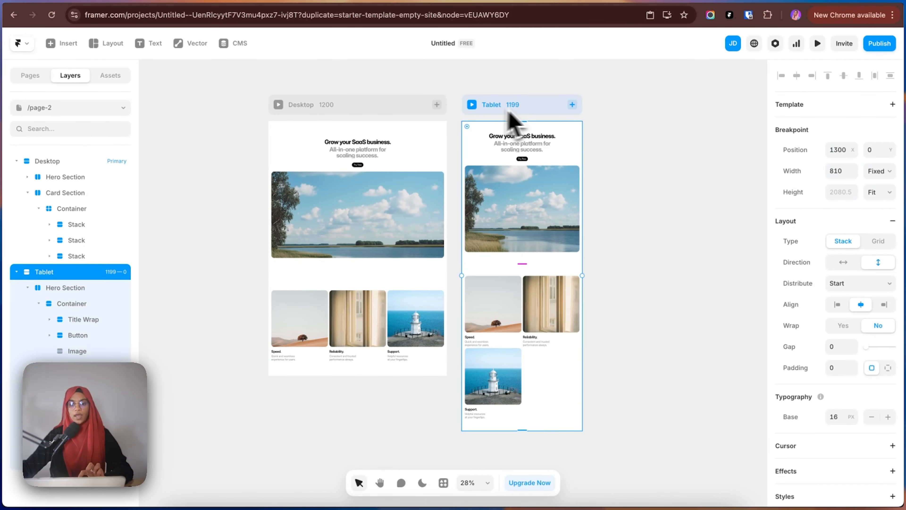
pyautogui.click(572, 105)
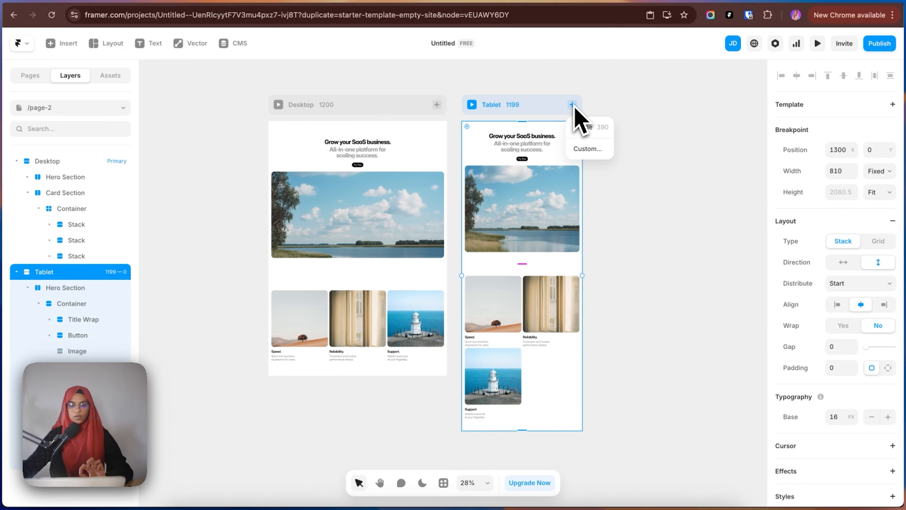
pyautogui.click(588, 128)
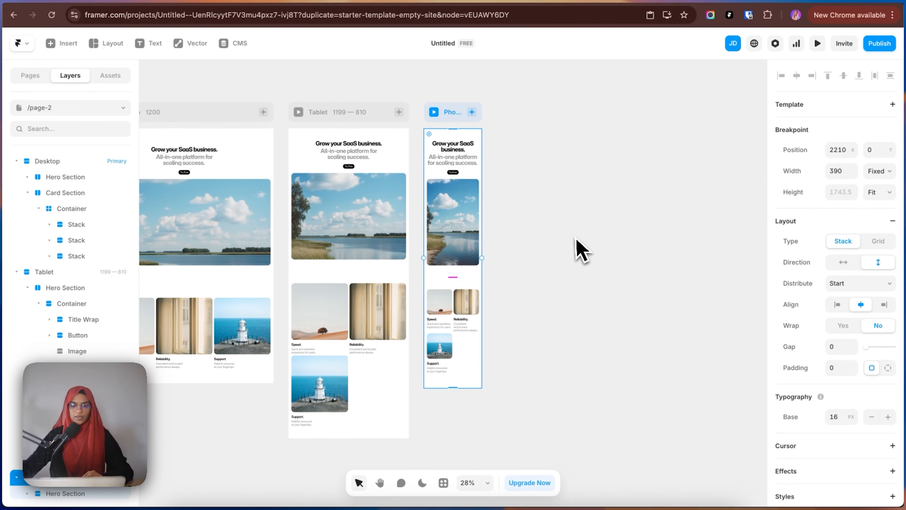
# Shorten the Phone Hero Section's image to a height of about 338
pyautogui.click(578, 249)
pyautogui.scroll(5, 443, 186)
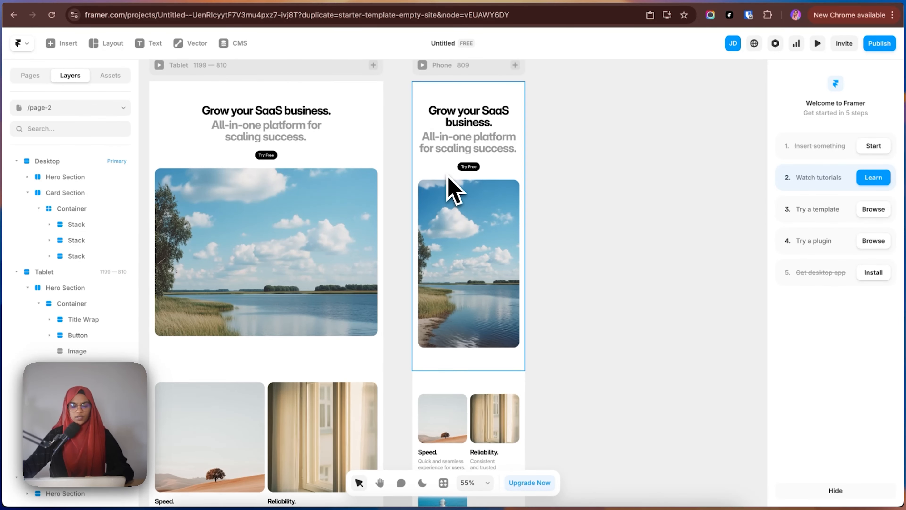
pyautogui.click(452, 188)
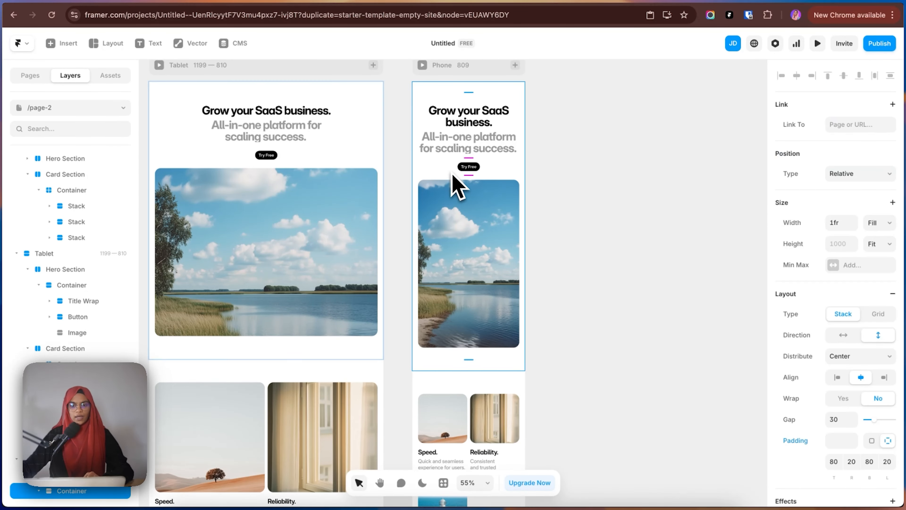
pyautogui.click(476, 337)
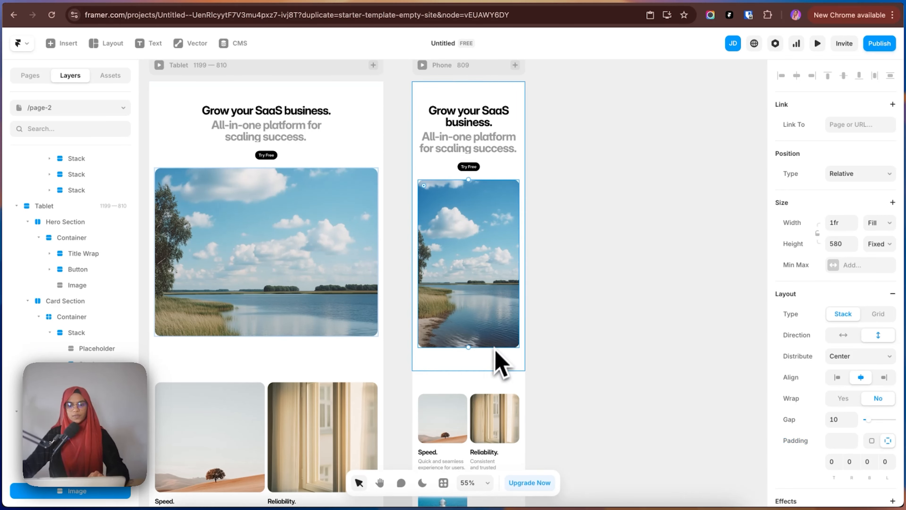
pyautogui.moveTo(481, 347); pyautogui.dragTo(483, 278)
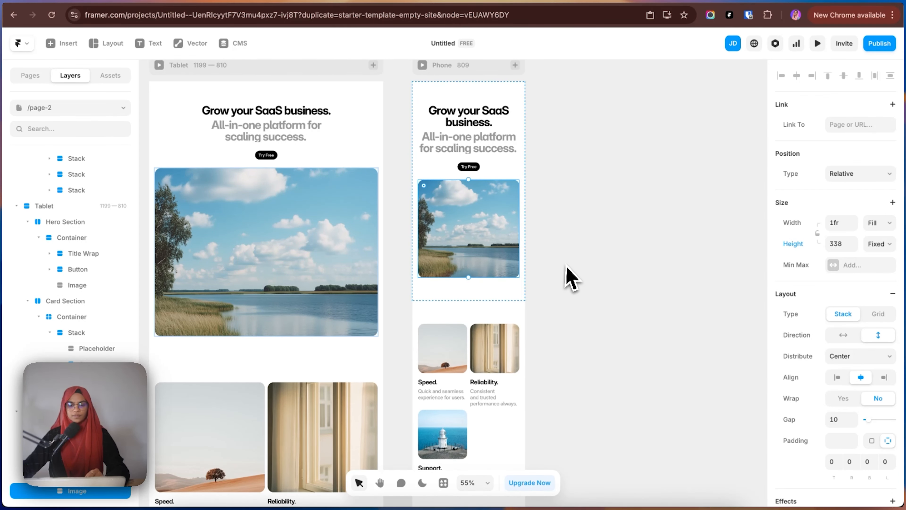
pyautogui.click(567, 278)
# Set the corner radius of the Phone Hero Section's image to 10
pyautogui.scroll(5, 462, 239)
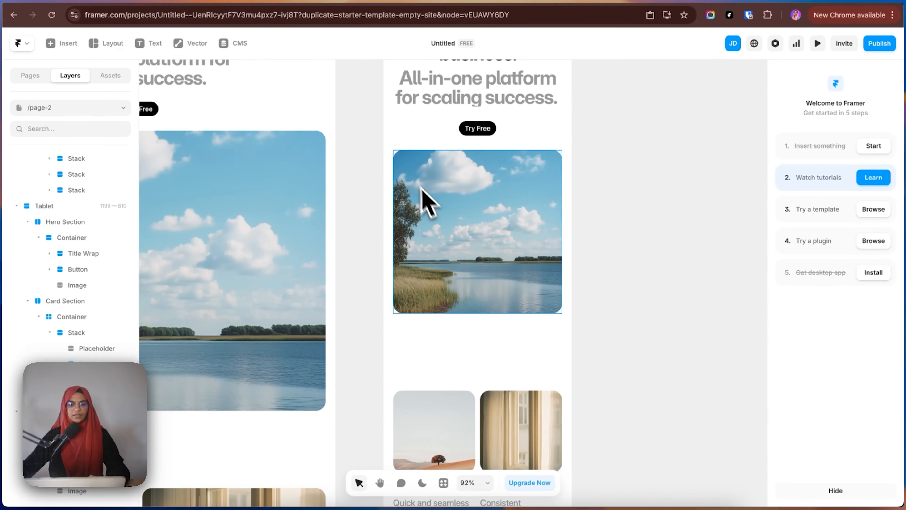
pyautogui.click(411, 174)
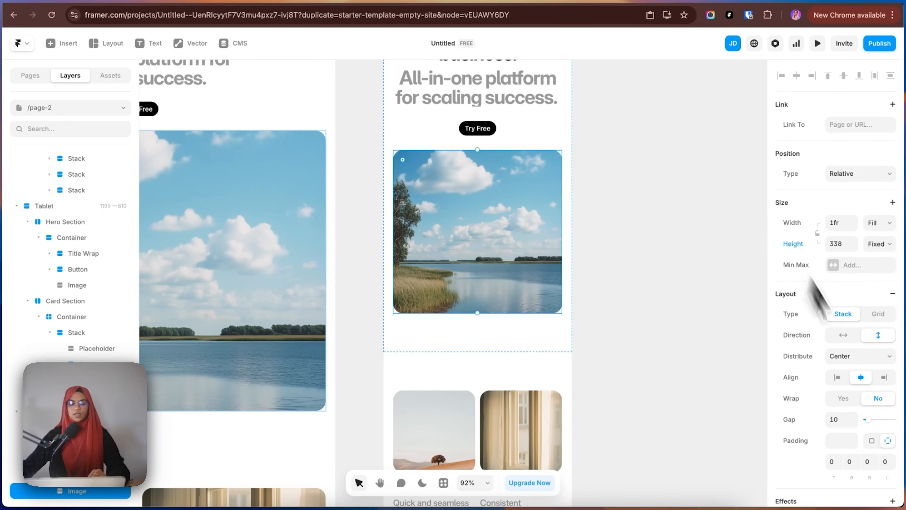
pyautogui.scroll(-5, 845, 428)
pyautogui.click(845, 476)
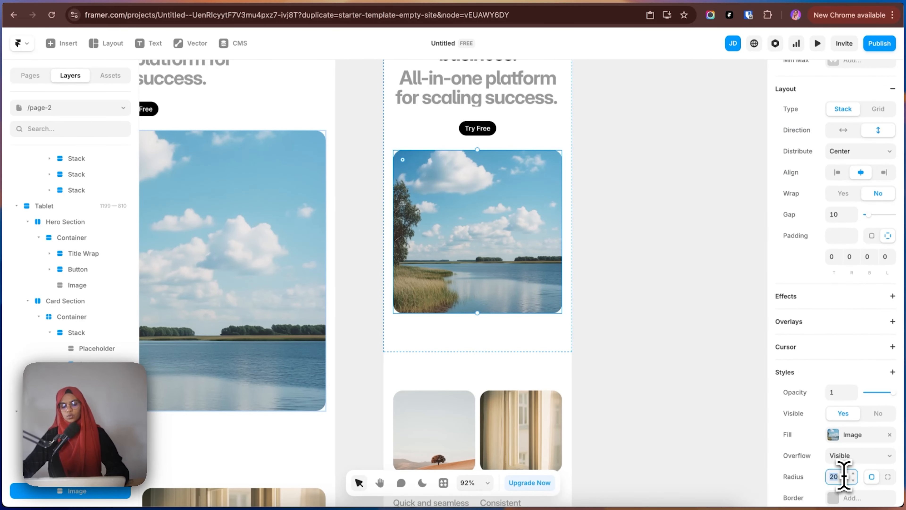
pyautogui.press('Return')
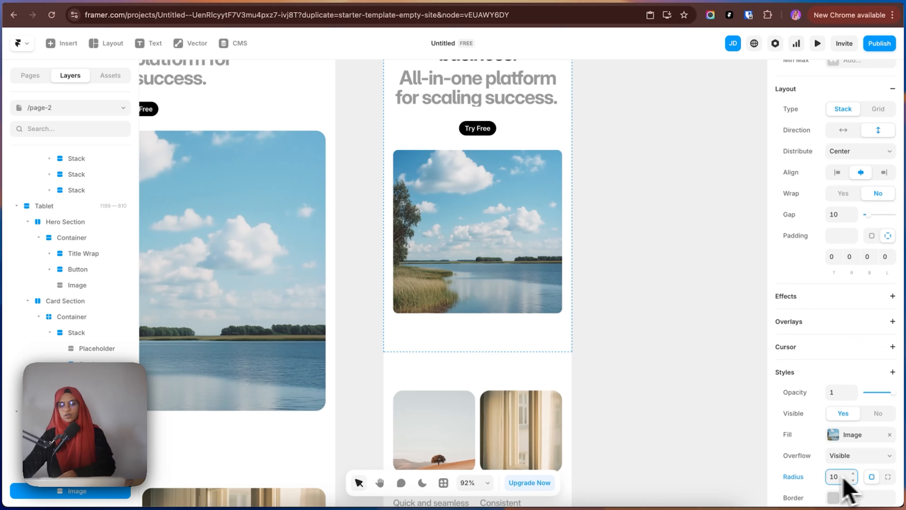
pyautogui.click(621, 369)
# Compare the page layout across the Desktop, Tablet and Phone breakpoints
pyautogui.scroll(-2, 506, 325)
pyautogui.scroll(-4, 506, 336)
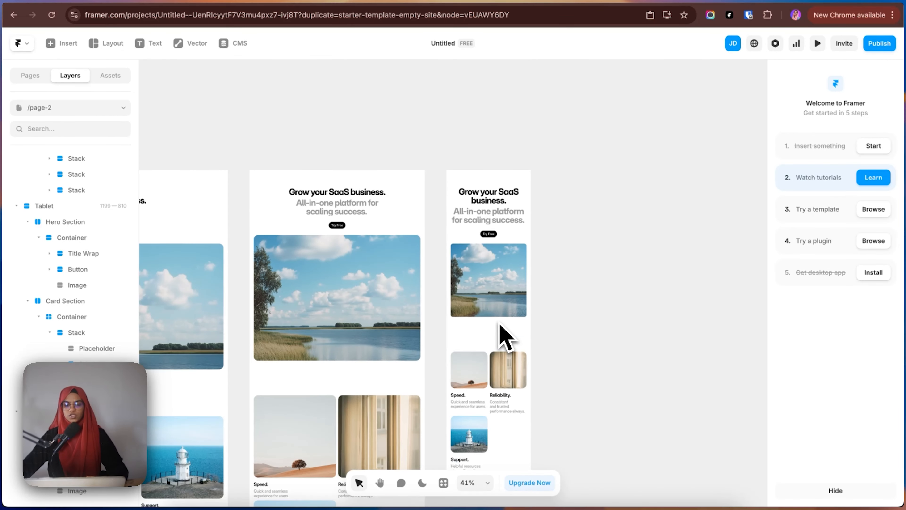
pyautogui.click(469, 154)
pyautogui.click(556, 332)
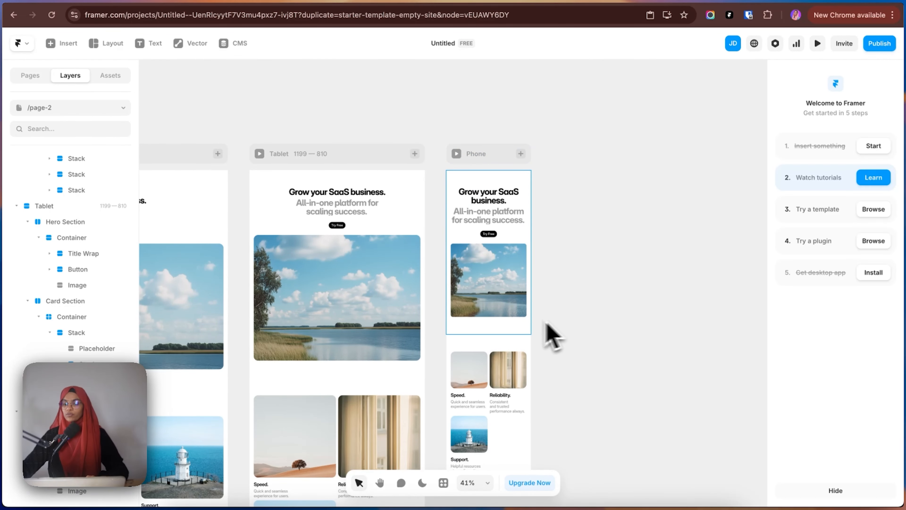
pyautogui.scroll(-3, 522, 334)
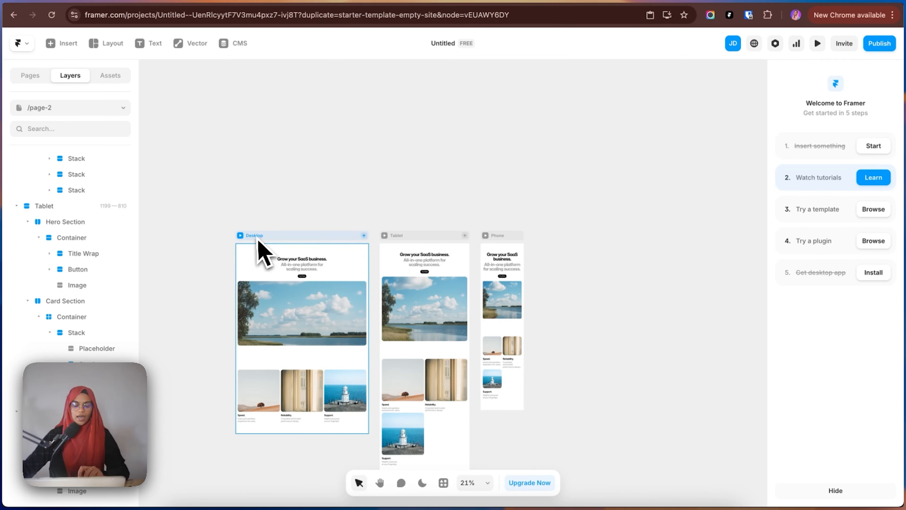
pyautogui.click(499, 244)
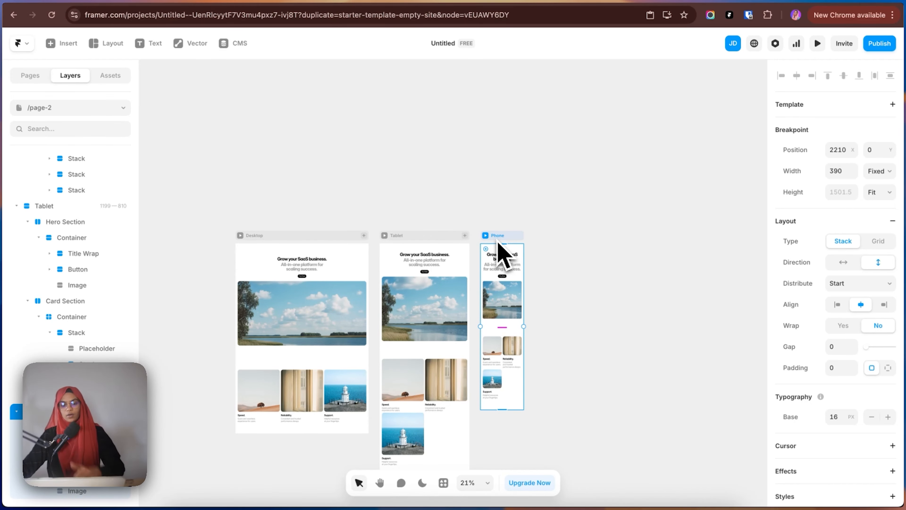
pyautogui.click(556, 380)
# Set the top and bottom padding of the Phone Card Section's Container to 60
pyautogui.scroll(5, 519, 378)
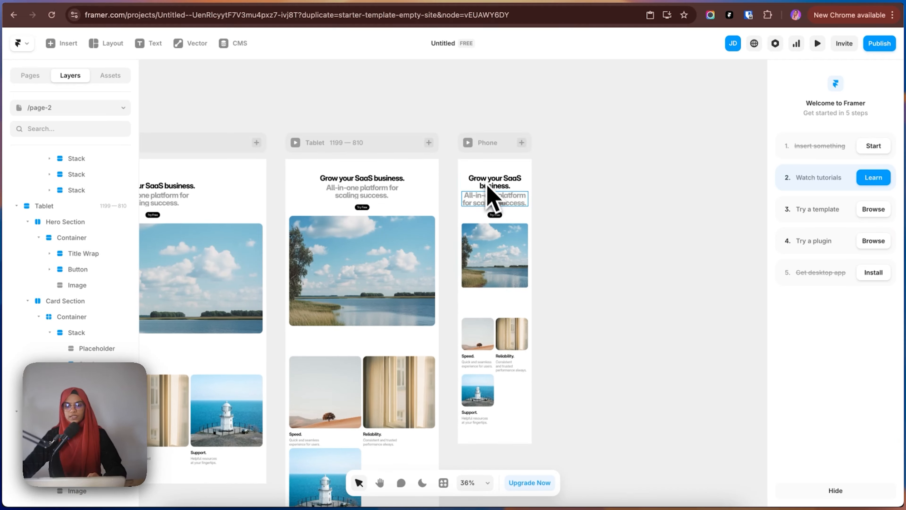
pyautogui.click(505, 298)
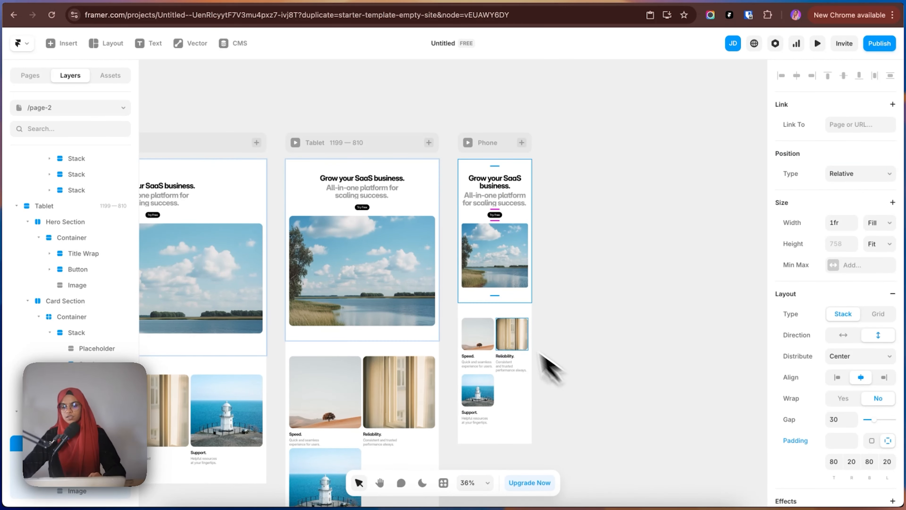
pyautogui.click(501, 327)
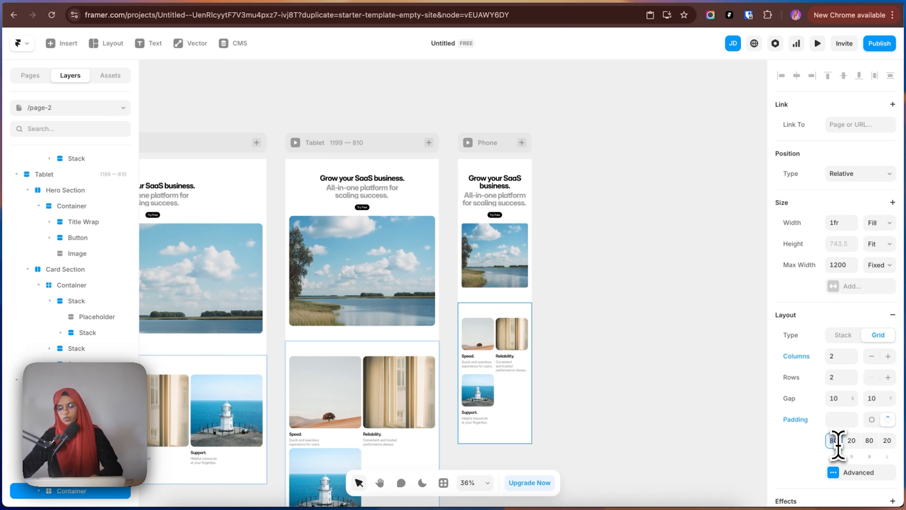
pyautogui.write('60')
pyautogui.click(869, 440)
pyautogui.write('60')
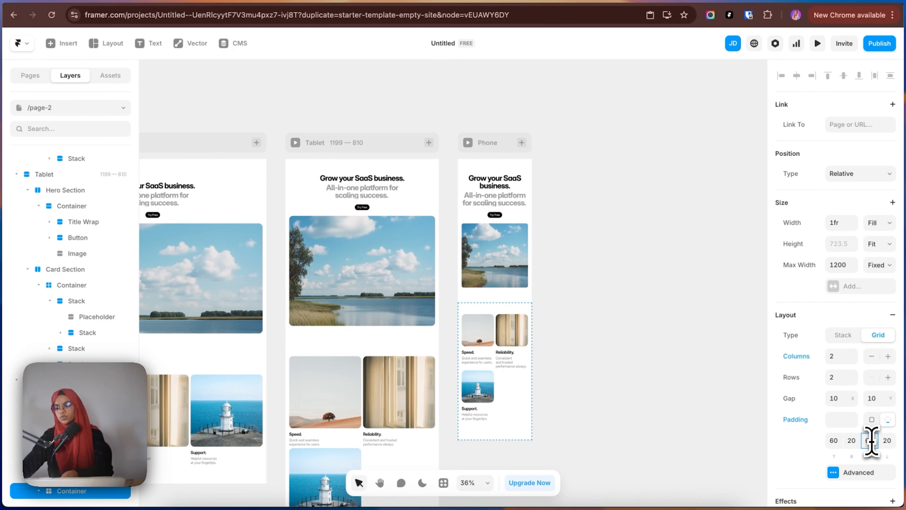
# Set the top and bottom padding of the Phone Hero Section's Container to 60
pyautogui.click(487, 299)
pyautogui.click(837, 465)
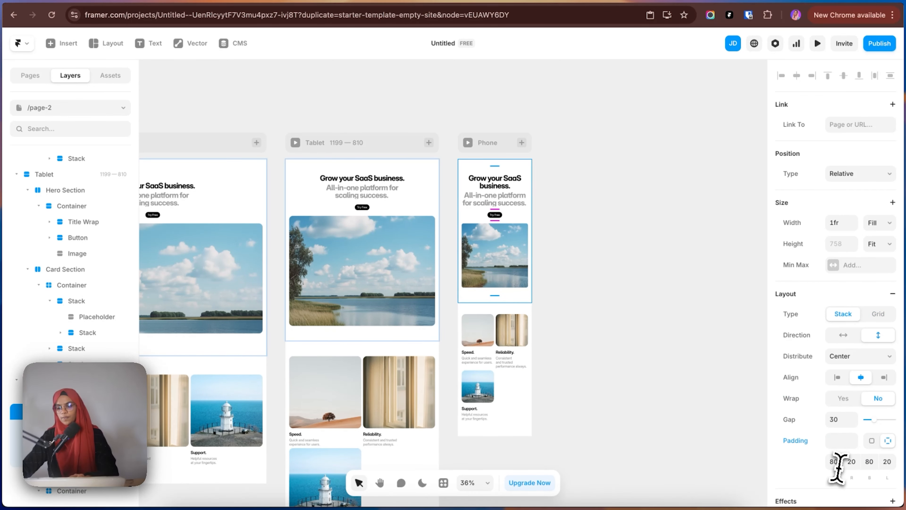
pyautogui.write('60')
pyautogui.click(869, 461)
pyautogui.write('60')
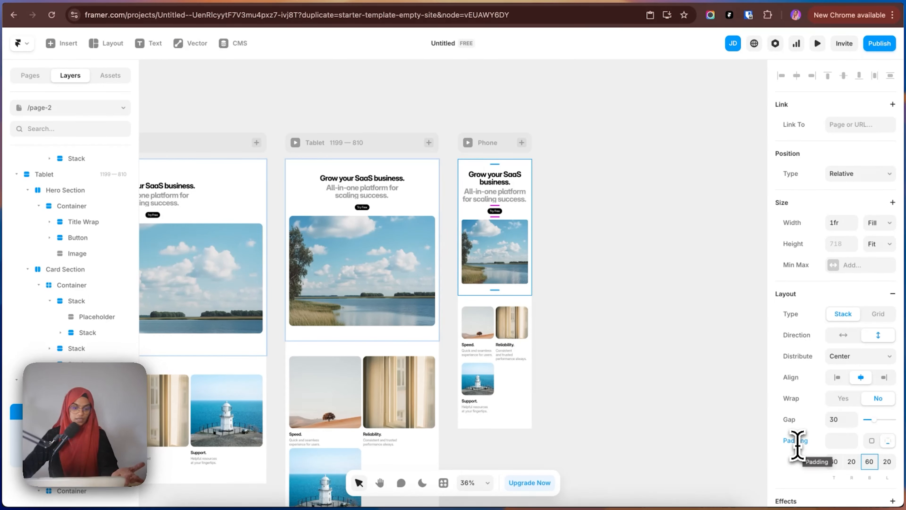
pyautogui.click(613, 354)
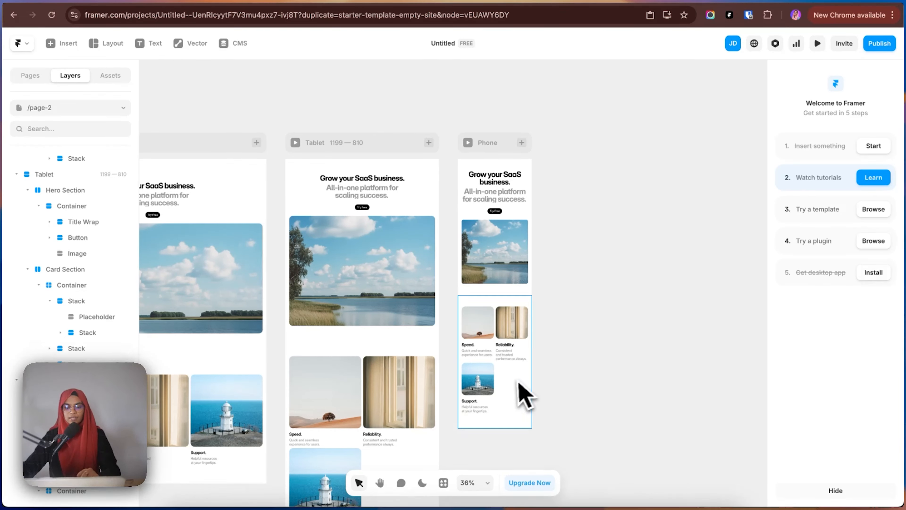
# Select the Phone Card Section's Container and compare its card grid with those of the Tablet and Desktop breakpoints
pyautogui.click(517, 395)
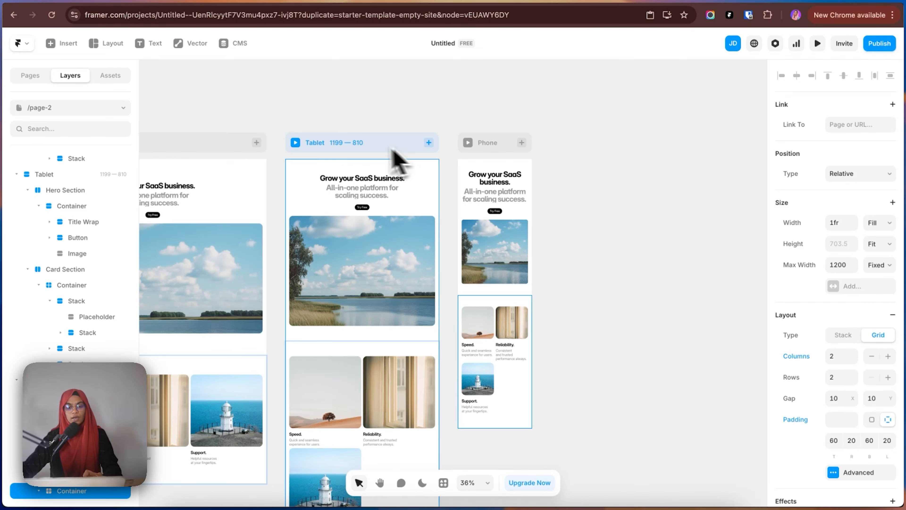
pyautogui.scroll(-2, 385, 433)
pyautogui.scroll(-2, 387, 437)
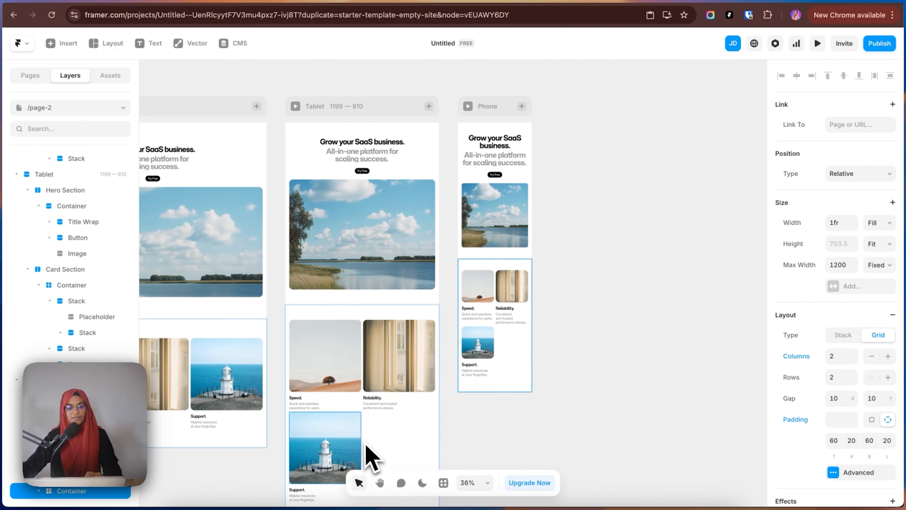
pyautogui.scroll(-3, 375, 329)
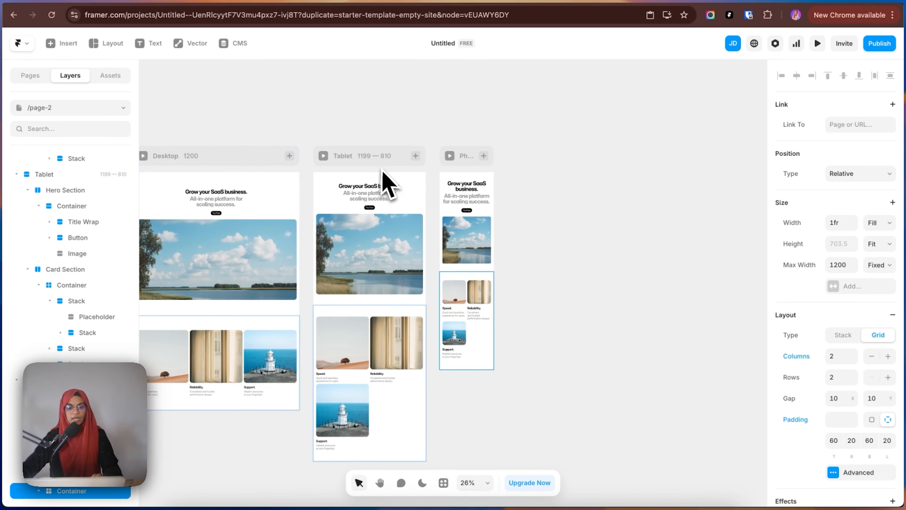
# Delete the Phone breakpoint from the page
pyautogui.click(465, 171)
pyautogui.press('BackSpace')
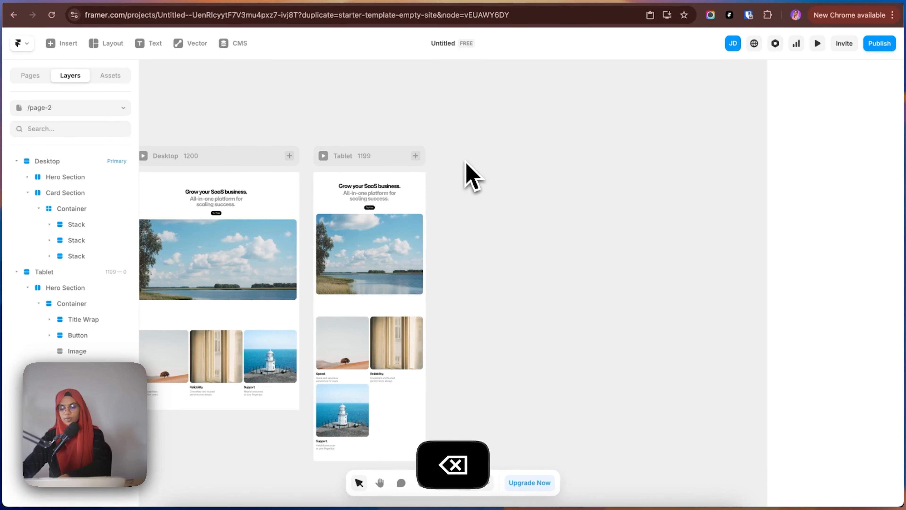
# Try to add a 390-wide Phone breakpoint based on the Desktop breakpoint
pyautogui.click(289, 156)
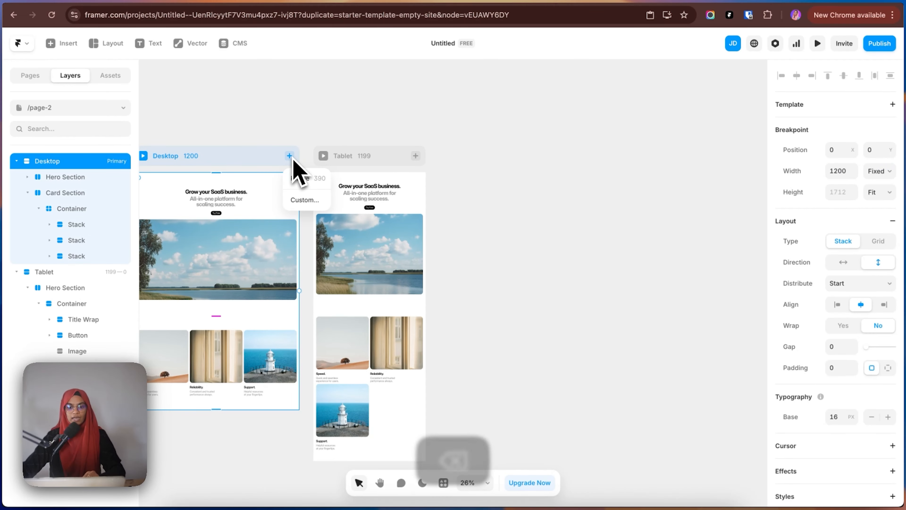
pyautogui.click(300, 182)
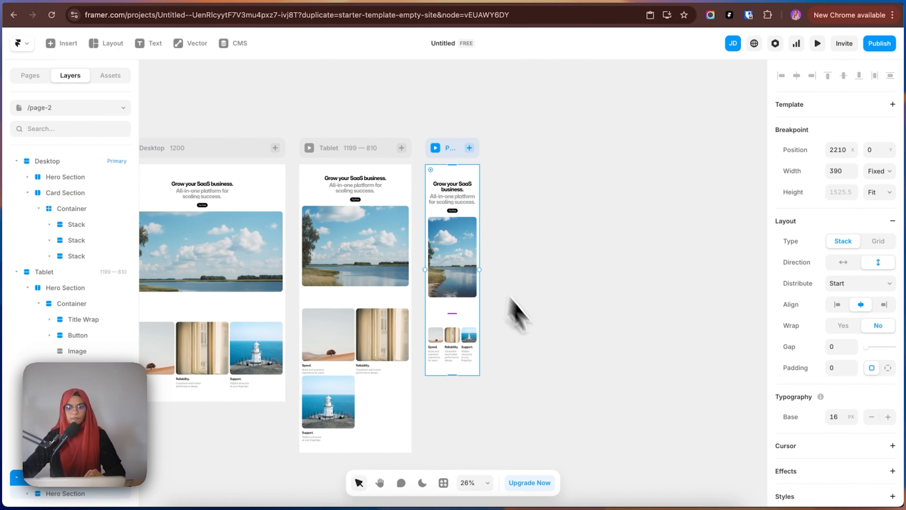
pyautogui.scroll(-3, 510, 339)
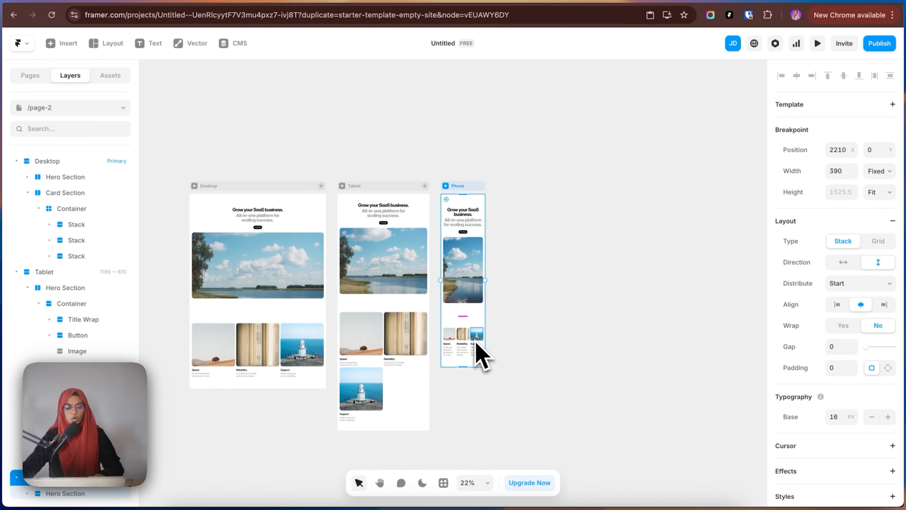
pyautogui.press('super+z')
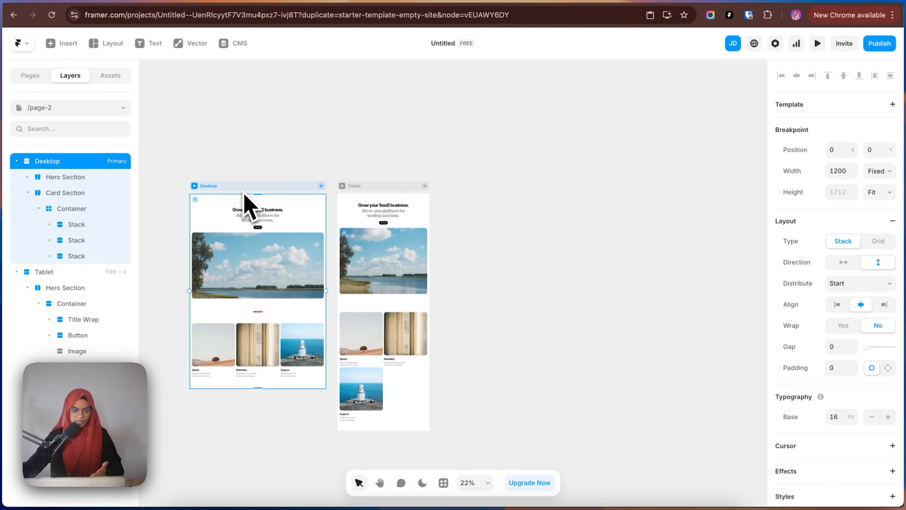
# Add a 390-wide Phone breakpoint based on the Tablet breakpoint
pyautogui.click(369, 198)
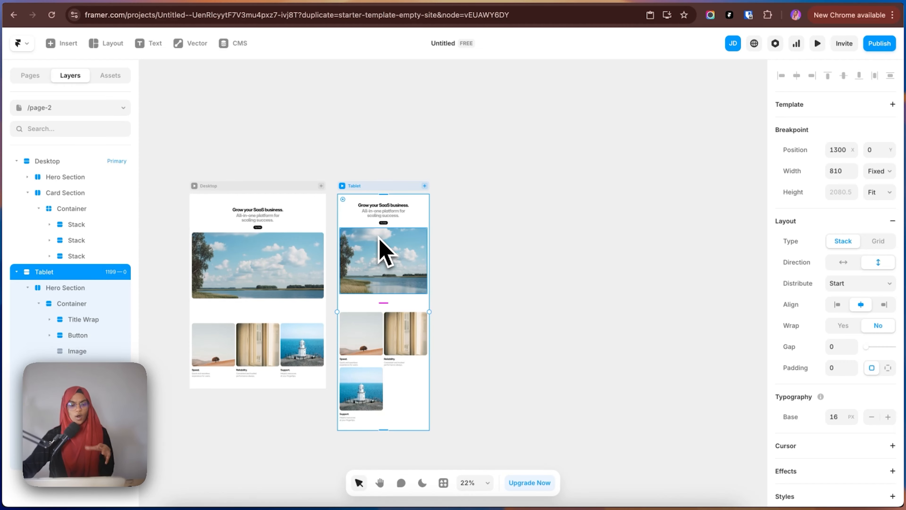
pyautogui.click(216, 191)
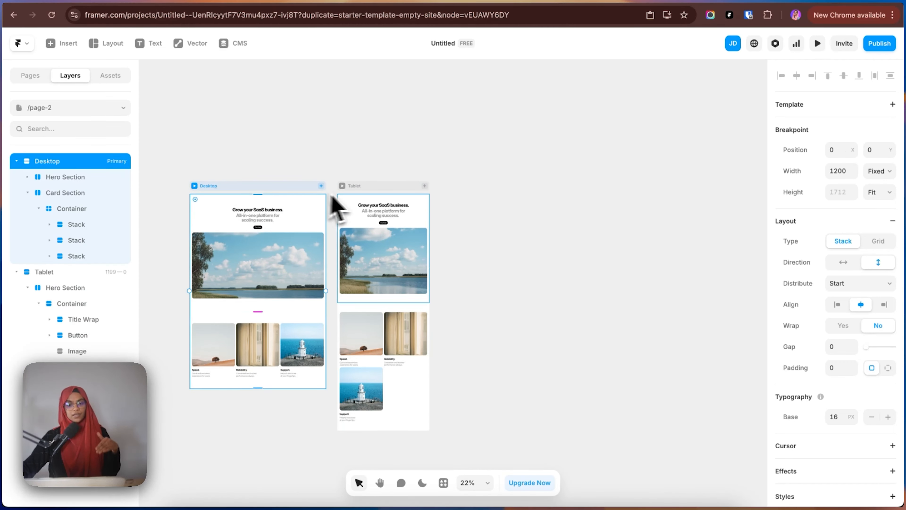
pyautogui.click(366, 196)
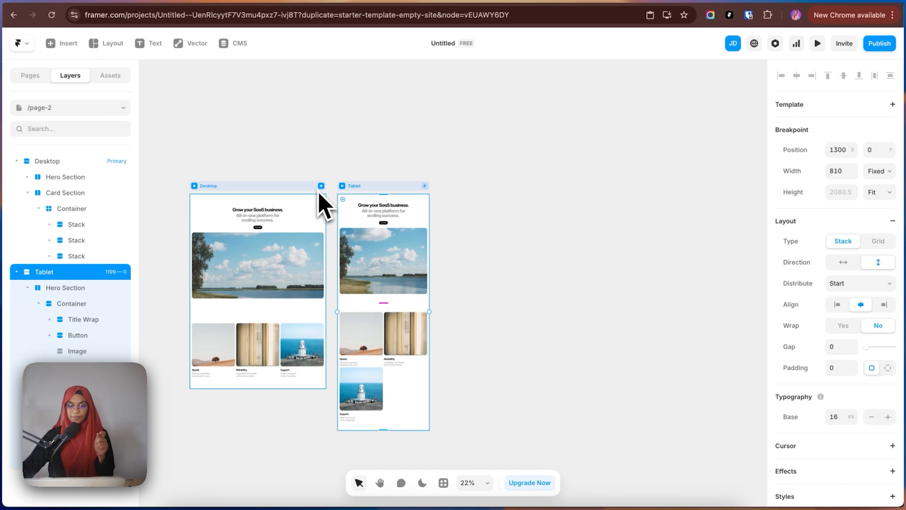
pyautogui.click(424, 188)
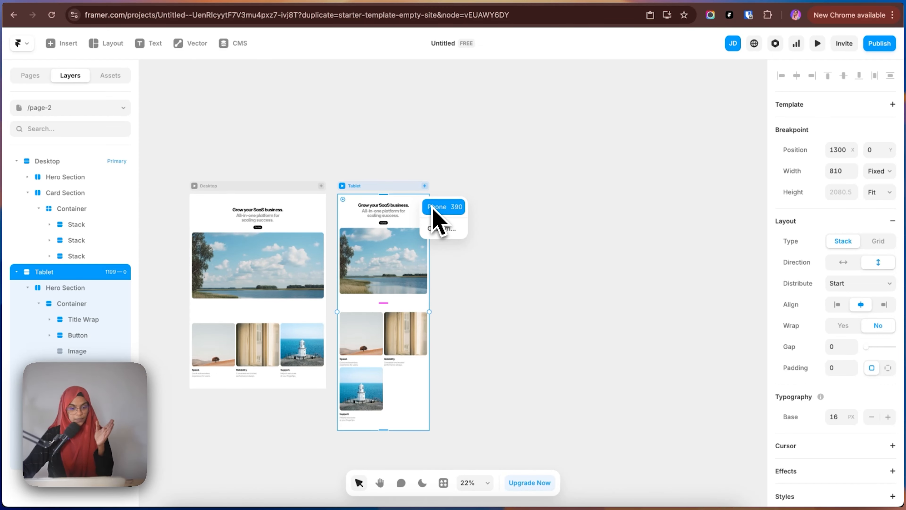
pyautogui.click(433, 208)
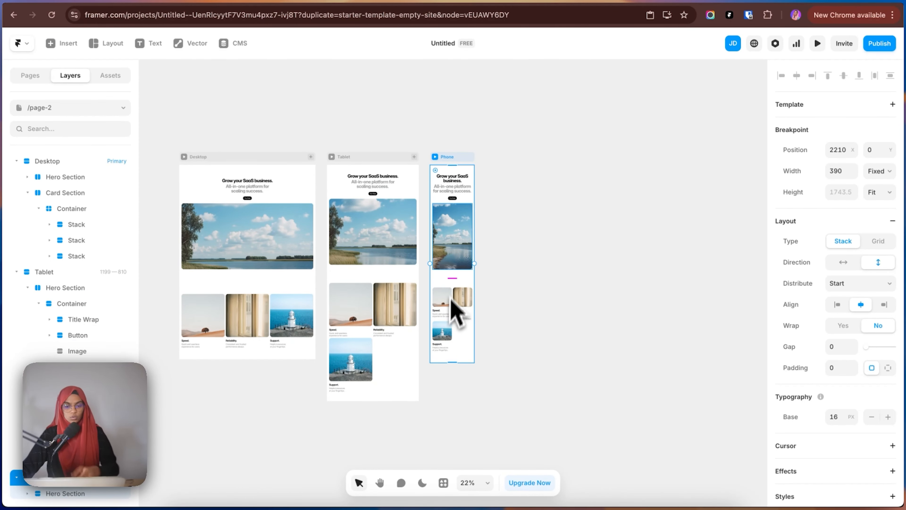
# Set the card grid in the Phone Card Section's Container to 1 column
pyautogui.click(537, 345)
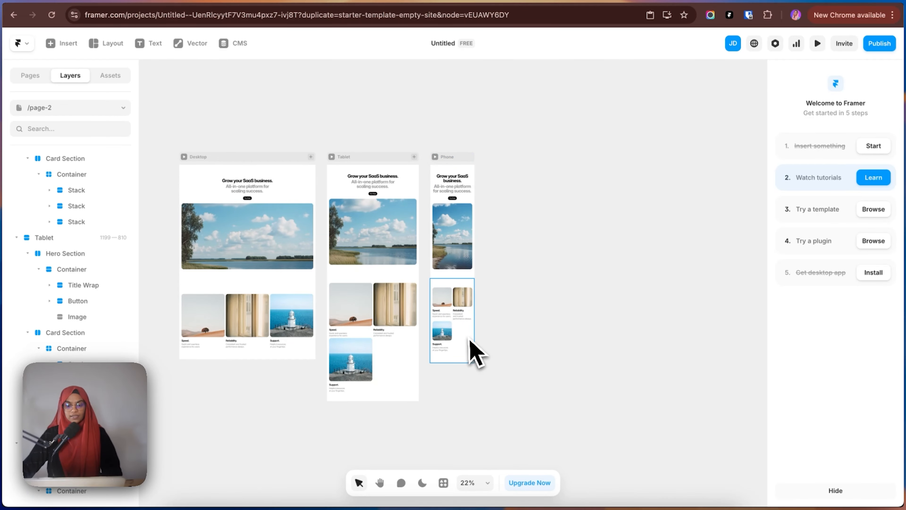
pyautogui.scroll(5, 465, 348)
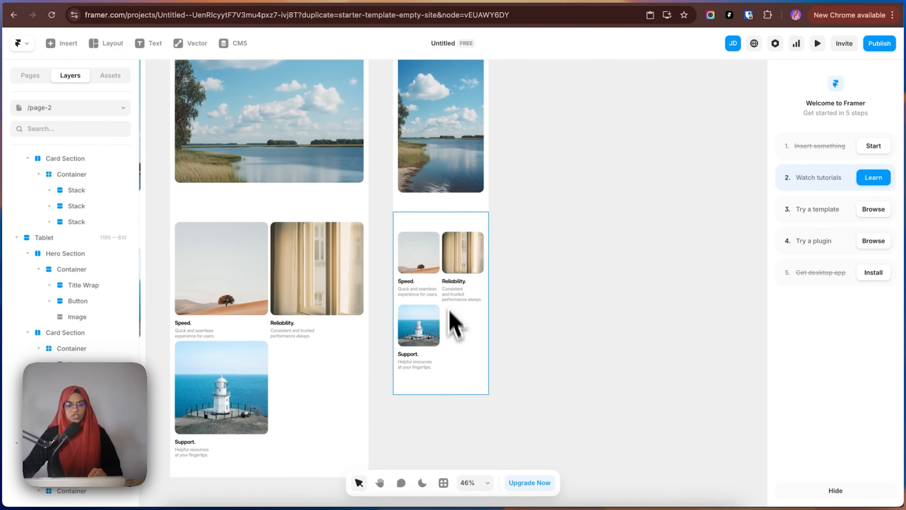
pyautogui.click(452, 336)
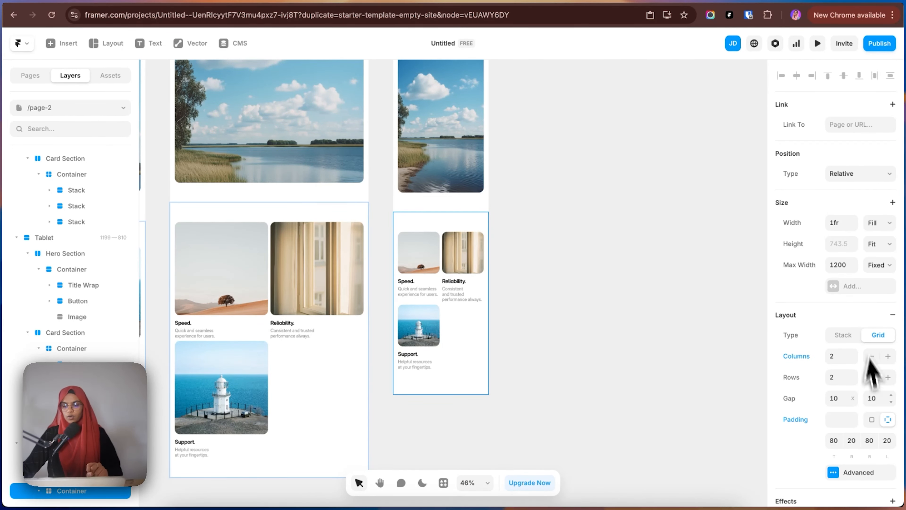
pyautogui.click(853, 360)
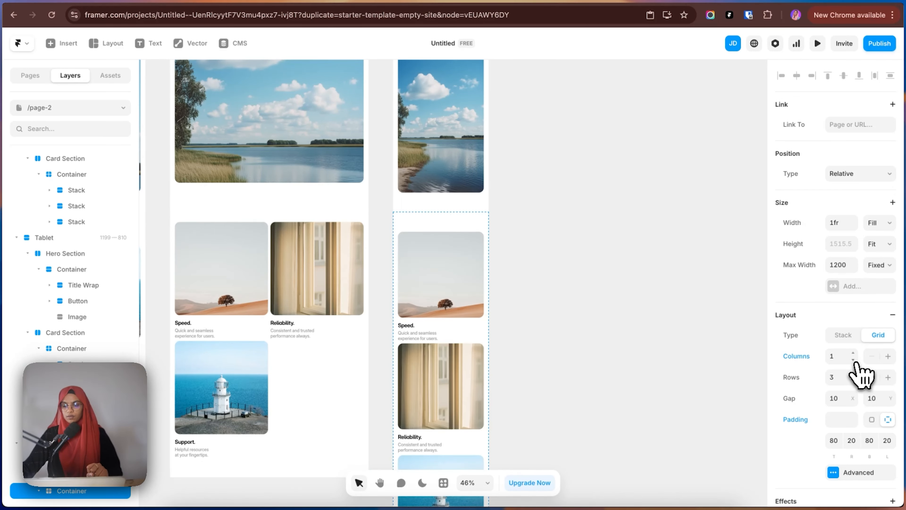
pyautogui.click(542, 344)
pyautogui.scroll(-5, 513, 357)
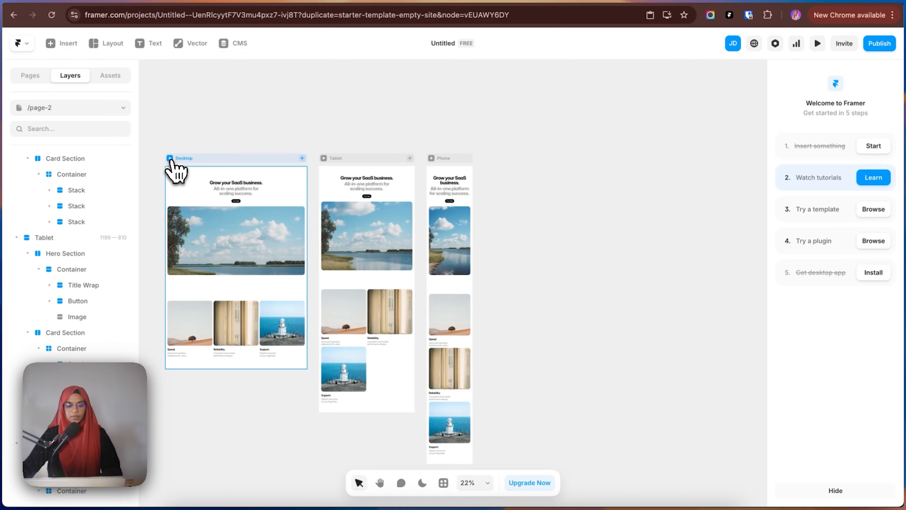
# Preview the Desktop page from hero to cards and widen the preview to about 1660 to examine how the sections stretch
pyautogui.click(170, 158)
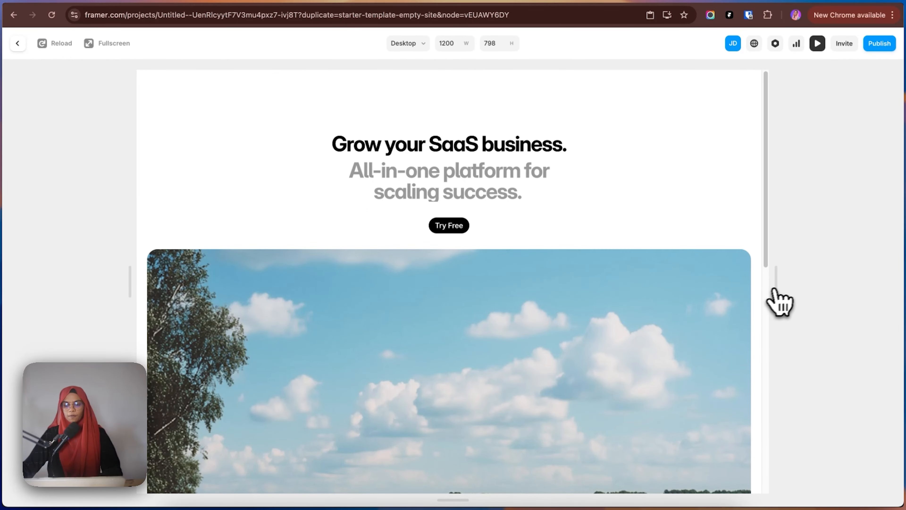
pyautogui.scroll(-3, 513, 300)
pyautogui.scroll(-3, 510, 311)
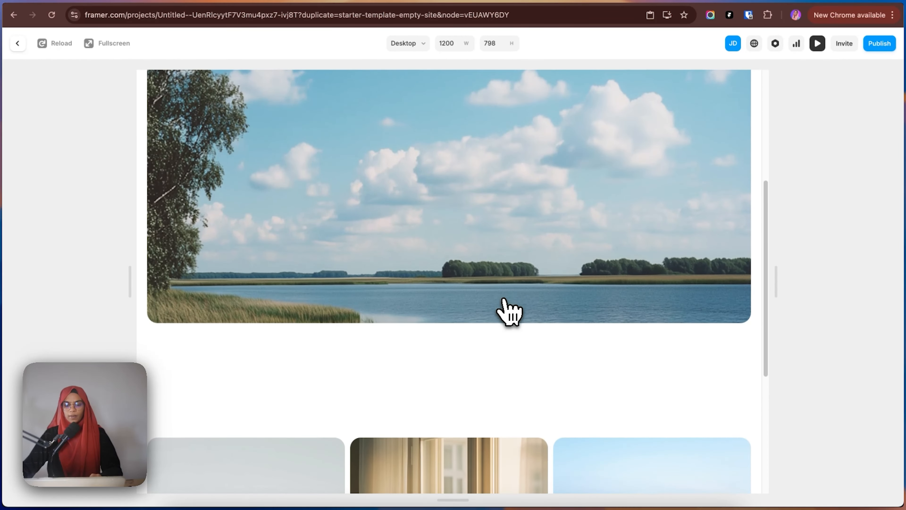
pyautogui.moveTo(772, 290); pyautogui.dragTo(901, 259)
pyautogui.scroll(-5, 590, 354)
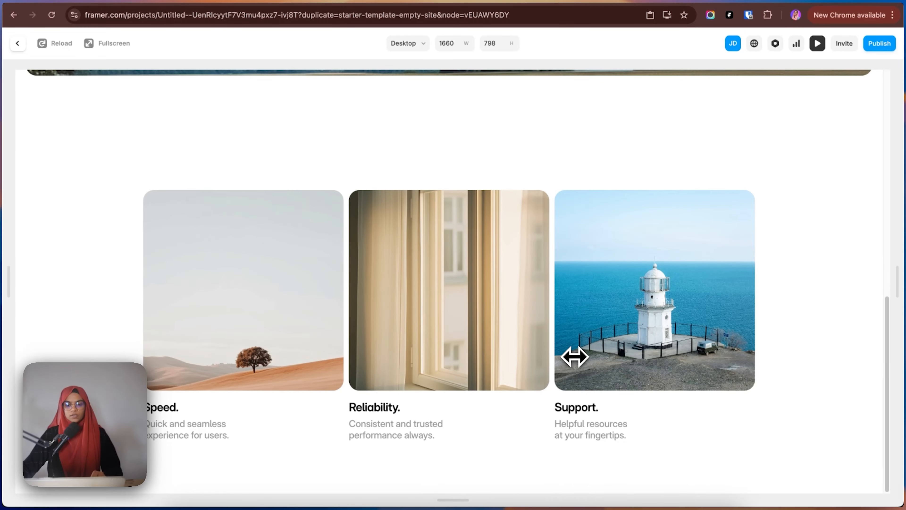
pyautogui.scroll(10, 590, 354)
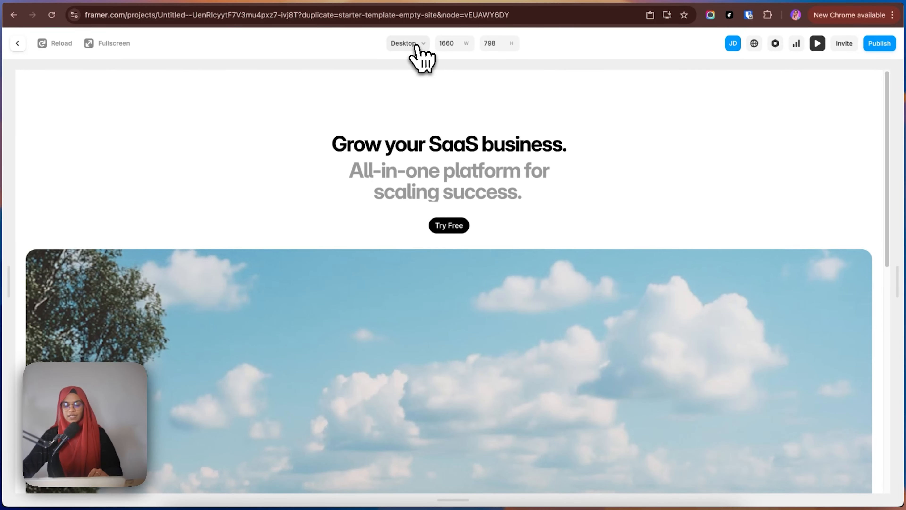
# Preview the page at the Tablet breakpoint down to its cards and widen the preview to about 894
pyautogui.click(417, 44)
pyautogui.click(417, 88)
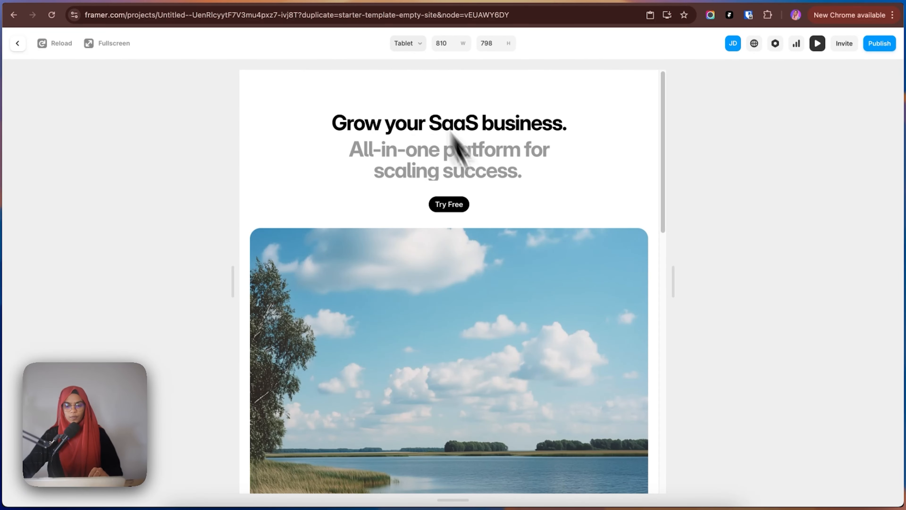
pyautogui.scroll(-10, 521, 340)
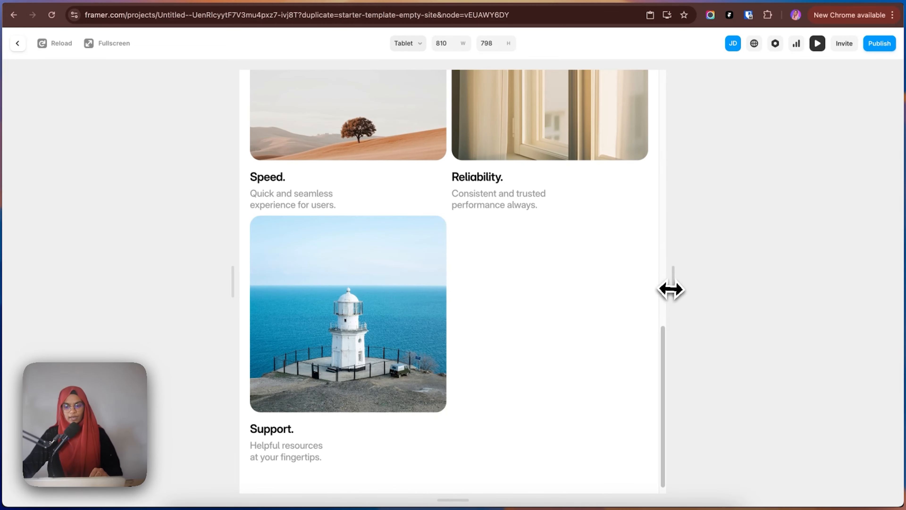
pyautogui.moveTo(670, 290); pyautogui.dragTo(696, 287)
# Preview the page at the Phone breakpoint, widen the preview to about 704 and examine the stacked cards
pyautogui.click(406, 43)
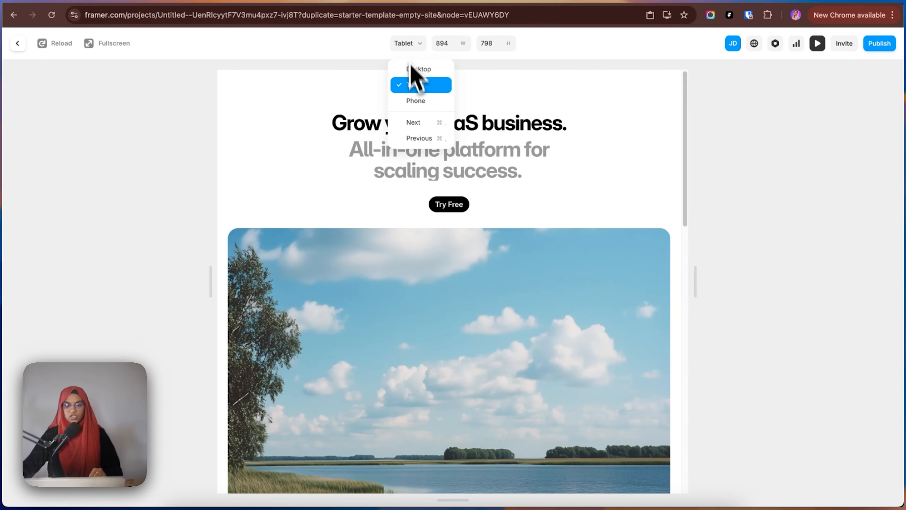
pyautogui.click(415, 101)
pyautogui.scroll(-10, 473, 294)
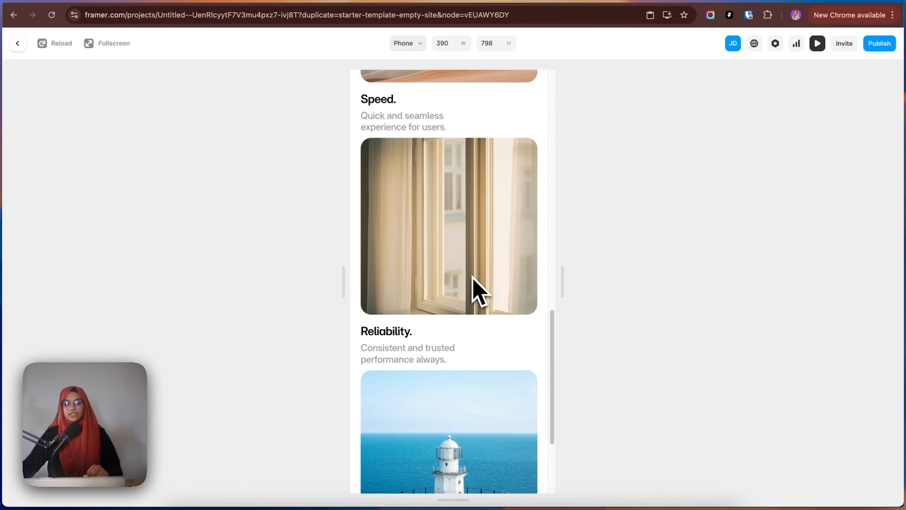
pyautogui.moveTo(562, 280); pyautogui.dragTo(641, 275)
pyautogui.scroll(5, 546, 320)
pyautogui.scroll(-10, 551, 321)
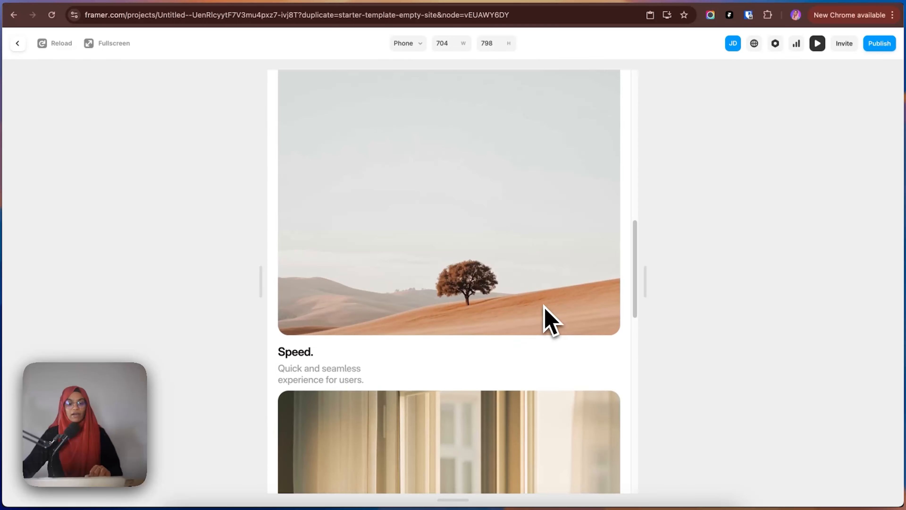
pyautogui.scroll(15, 543, 305)
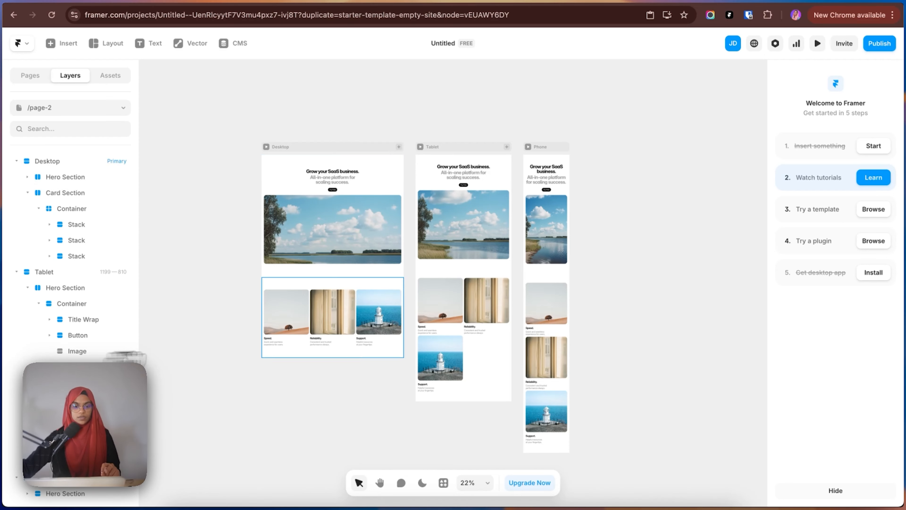
# Examine the width settings of the Desktop breakpoint, its Hero Section and the Hero Container, including the Hero Section's width sizing options
pyautogui.click(61, 179)
pyautogui.click(65, 188)
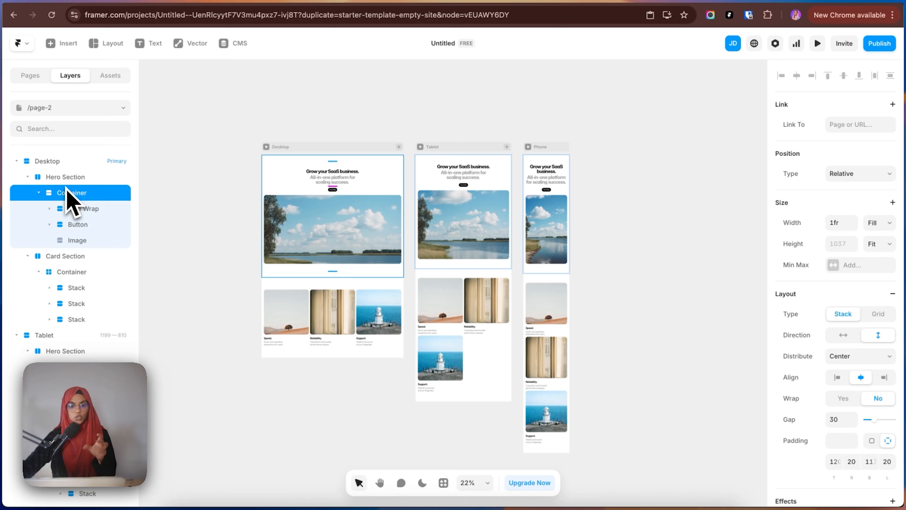
pyautogui.click(76, 178)
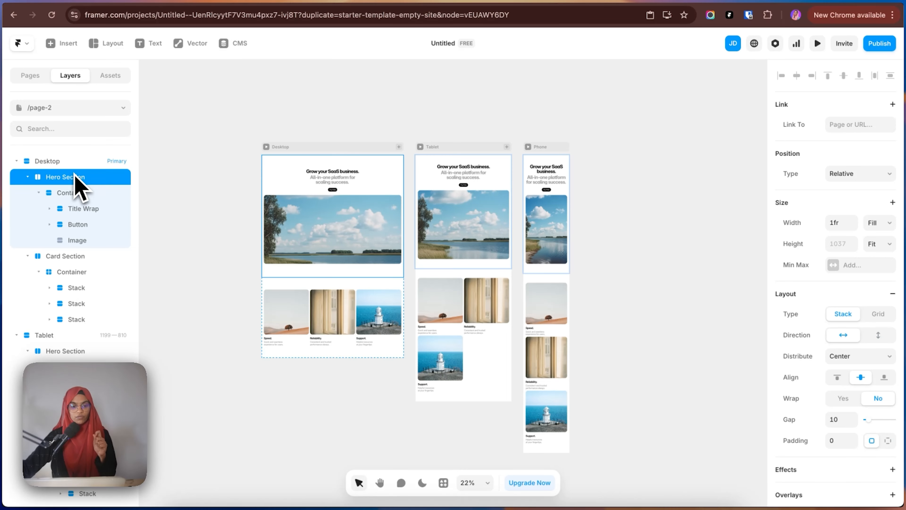
pyautogui.click(50, 161)
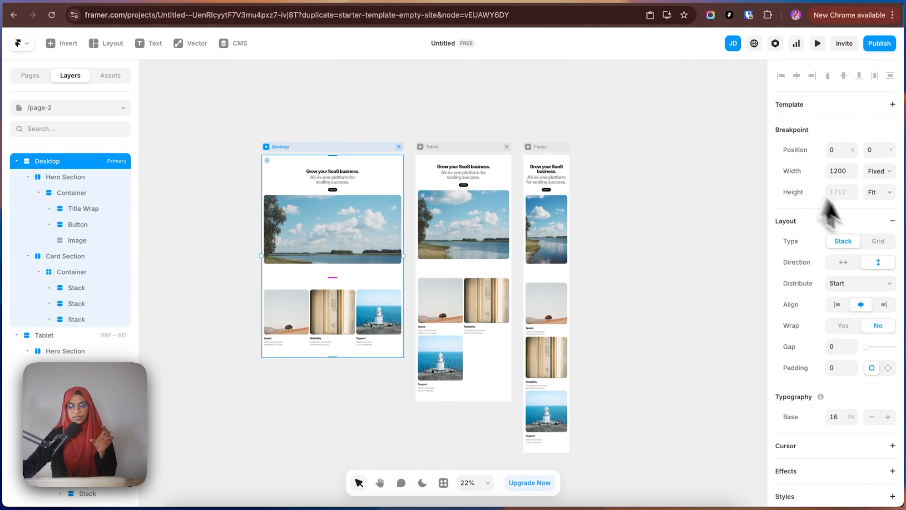
pyautogui.click(70, 180)
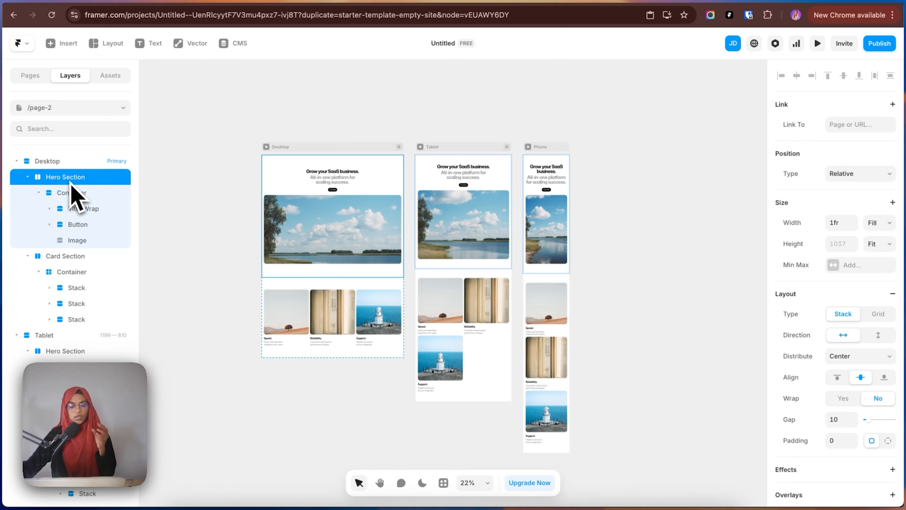
pyautogui.click(878, 222)
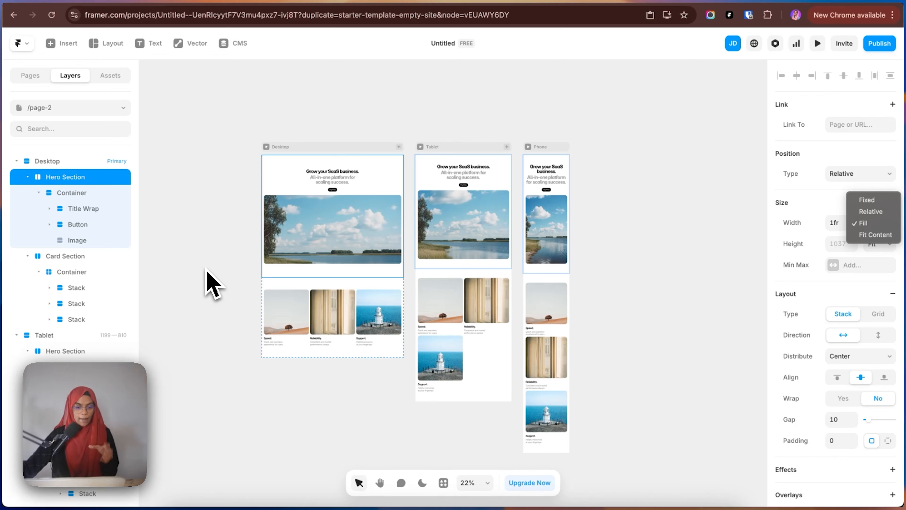
# Examine the width sizing of the Desktop Hero Container and its Title Wrap, including the Title Wrap's sizing options and max width
pyautogui.click(79, 195)
pyautogui.click(80, 194)
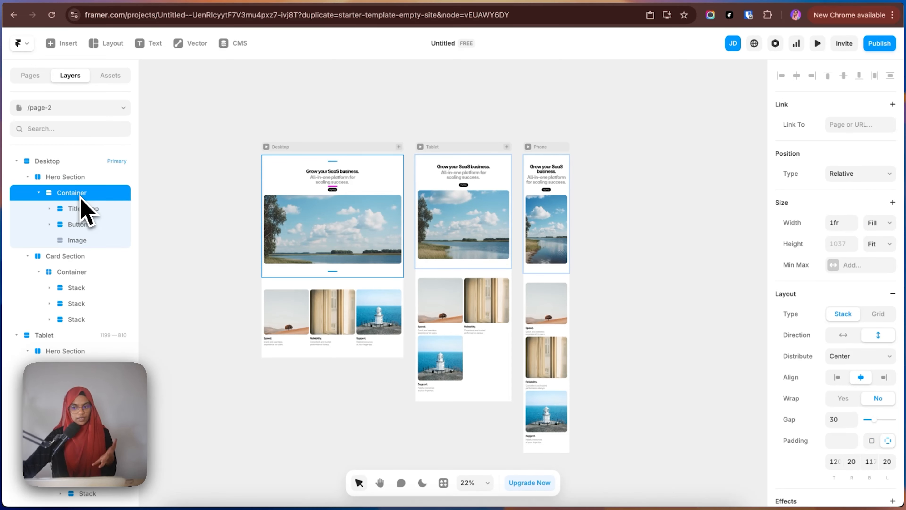
pyautogui.click(93, 209)
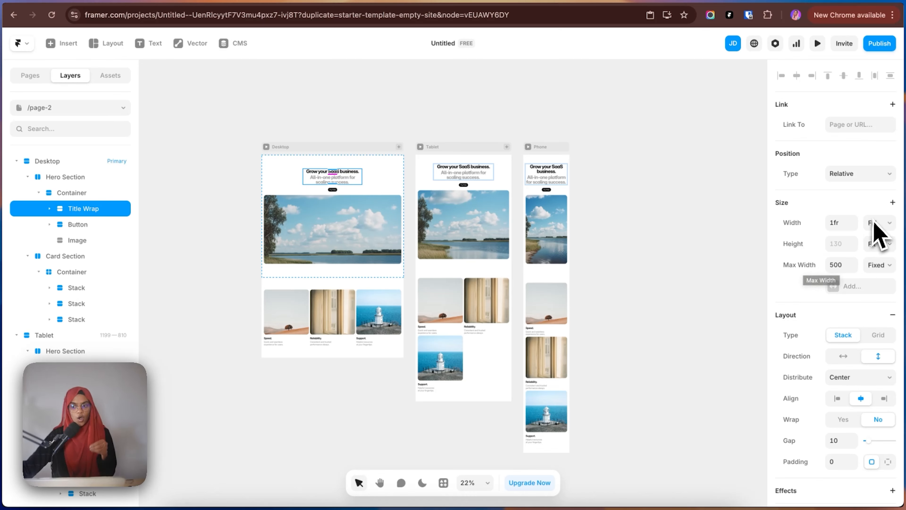
pyautogui.click(879, 223)
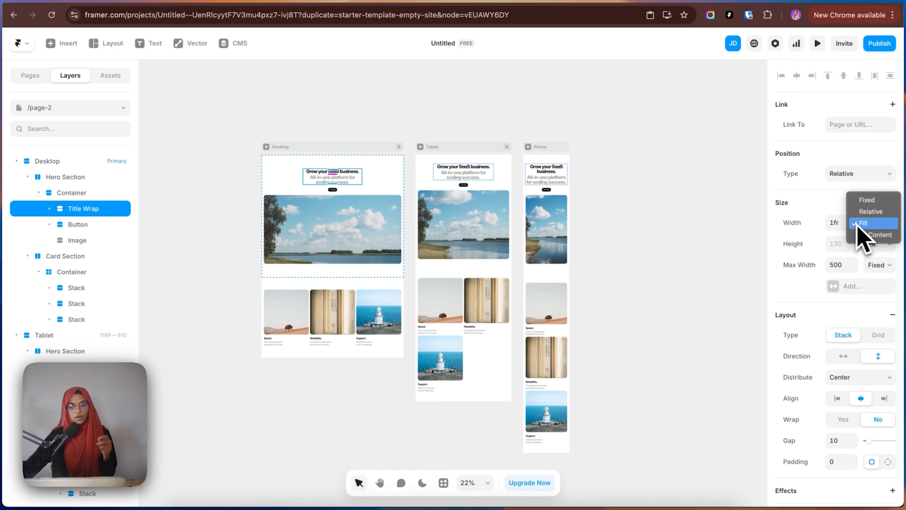
pyautogui.click(740, 244)
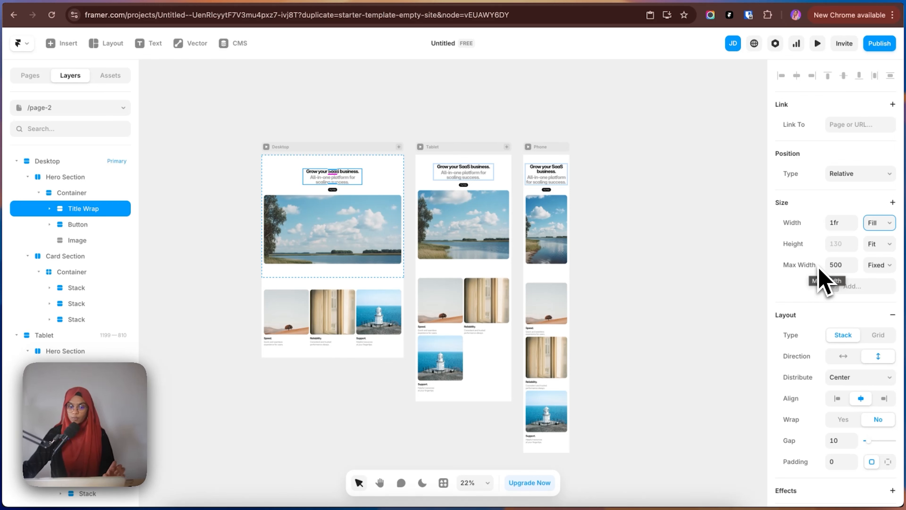
pyautogui.click(328, 276)
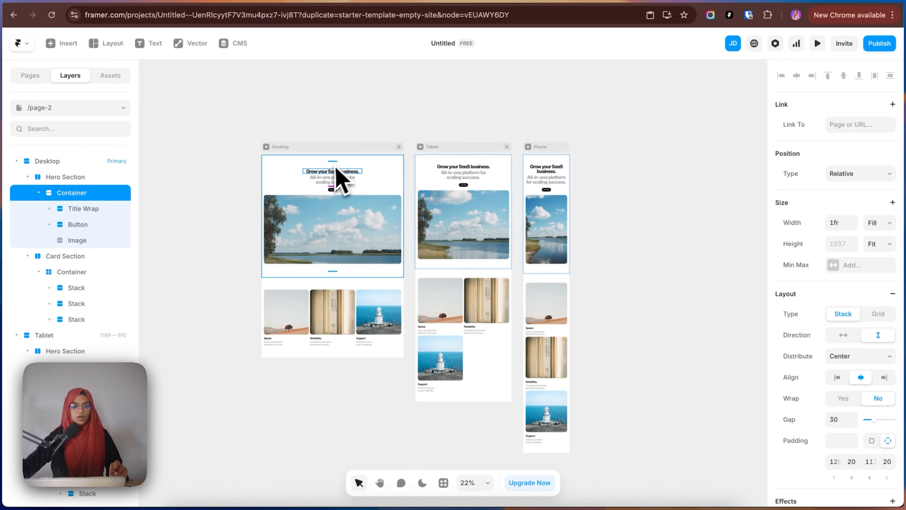
# Examine the sizing of the Desktop hero heading and its Title Wrap, plus the size and grid settings of the Card Section's Container
pyautogui.click(333, 174)
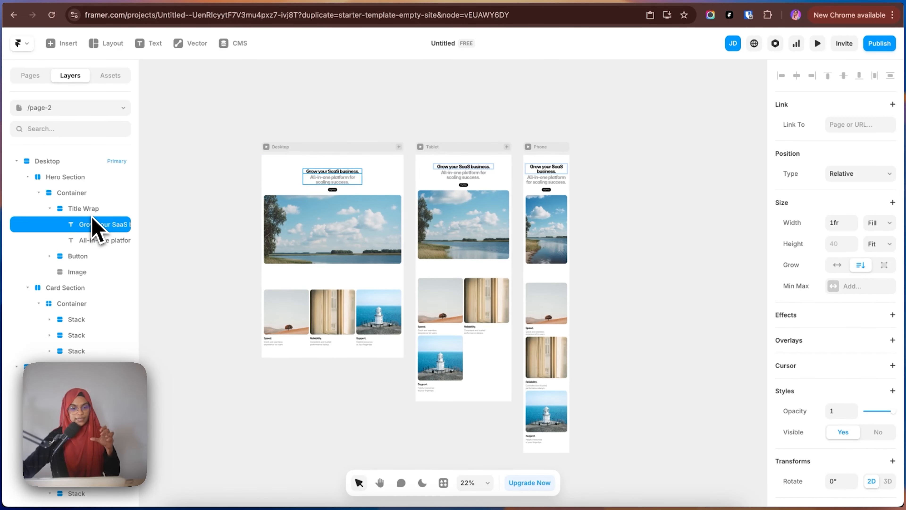
pyautogui.click(49, 210)
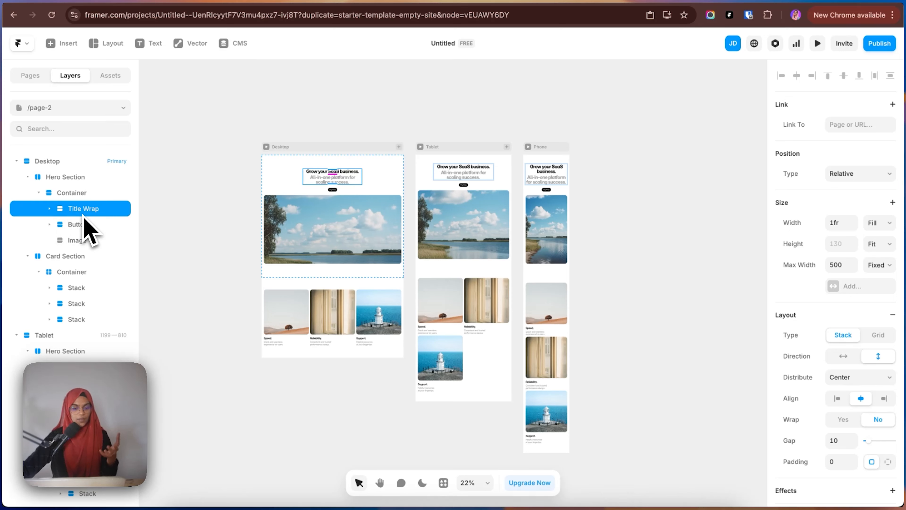
pyautogui.click(72, 272)
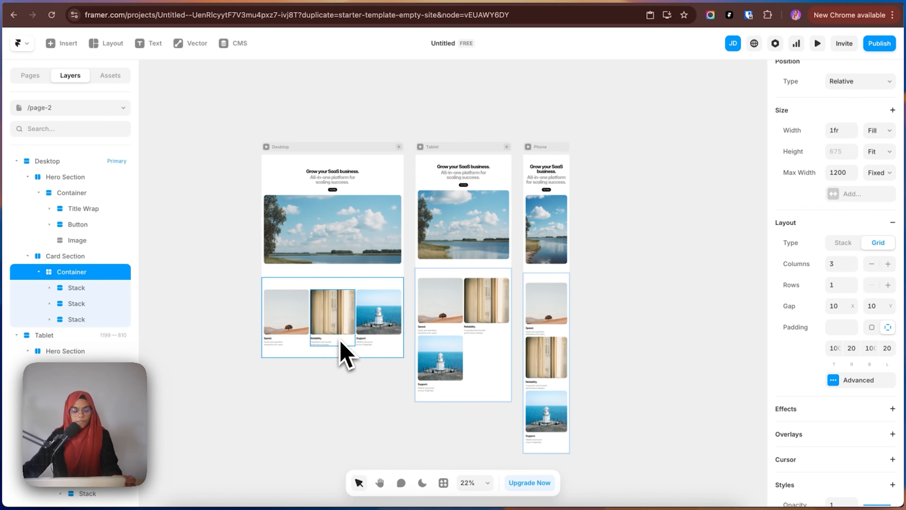
# Compare the Desktop and Tablet breakpoint settings and examine the overridden columns and padding of the Tablet card Container
pyautogui.click(279, 154)
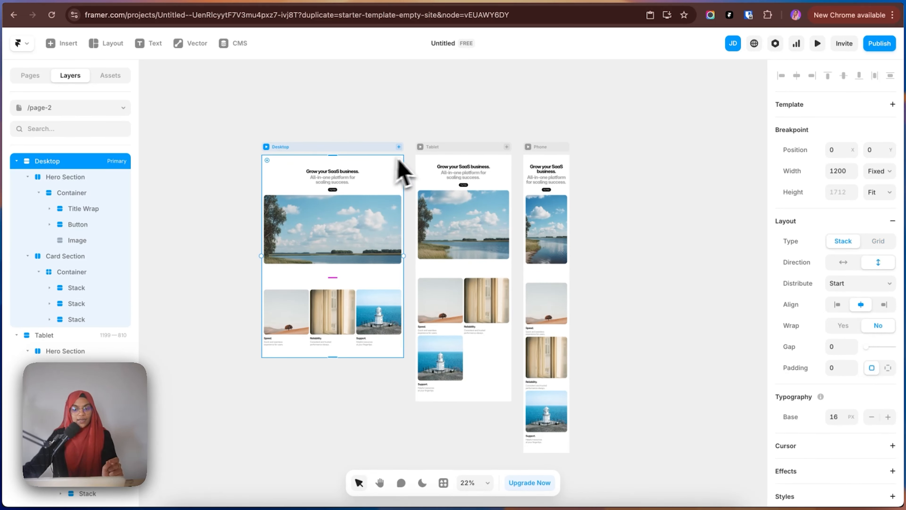
pyautogui.click(436, 157)
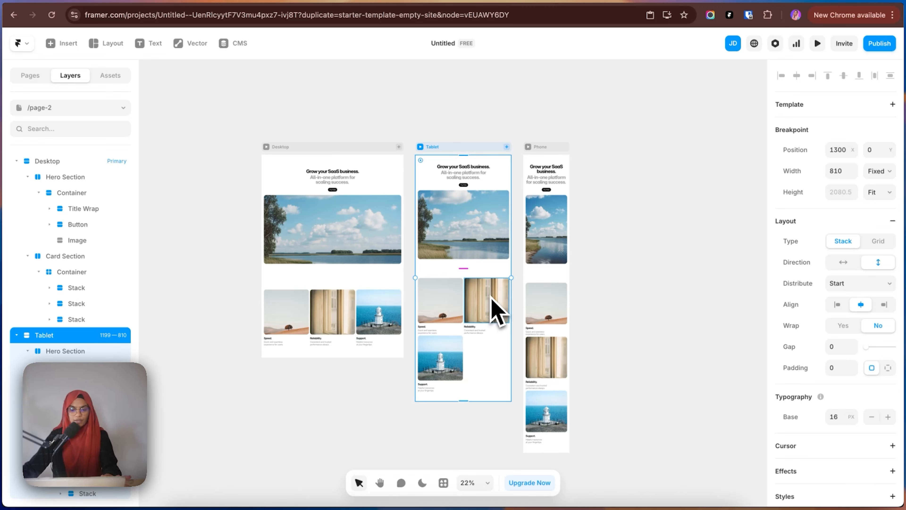
pyautogui.click(451, 278)
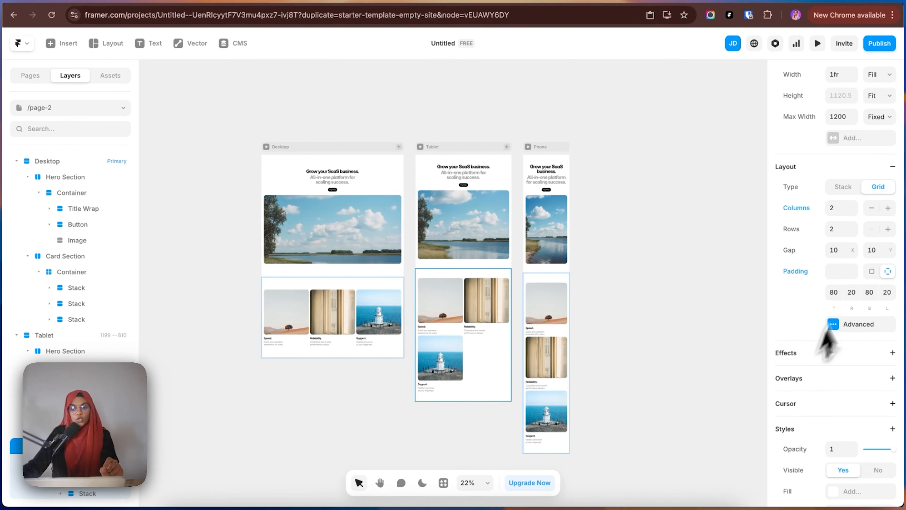
# Examine the reset option for the Tablet card Container's padding override and the Reset Overrides command for the whole Container, without applying either
pyautogui.rightClick(799, 276)
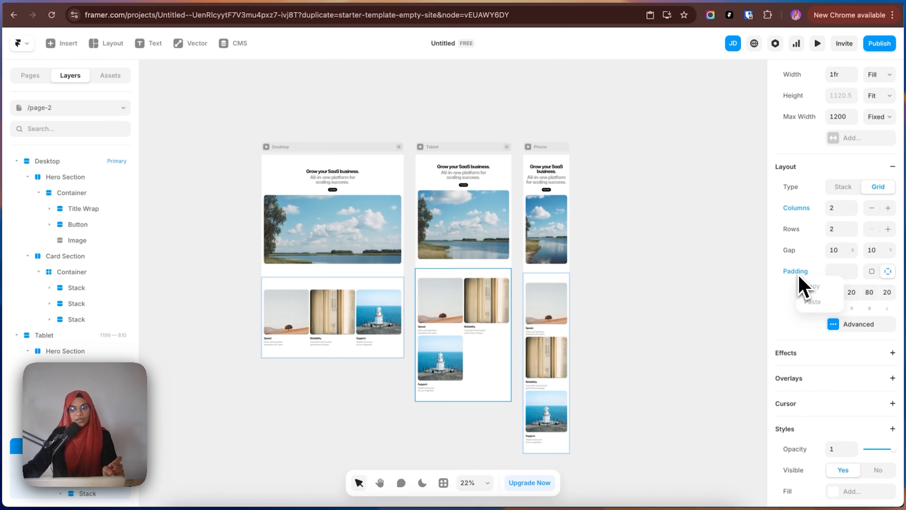
pyautogui.rightClick(800, 278)
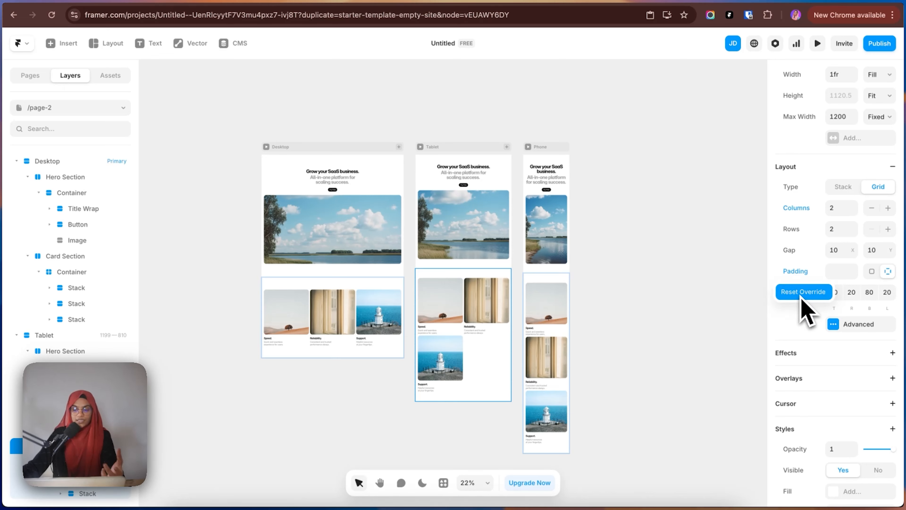
pyautogui.click(671, 314)
pyautogui.click(624, 262)
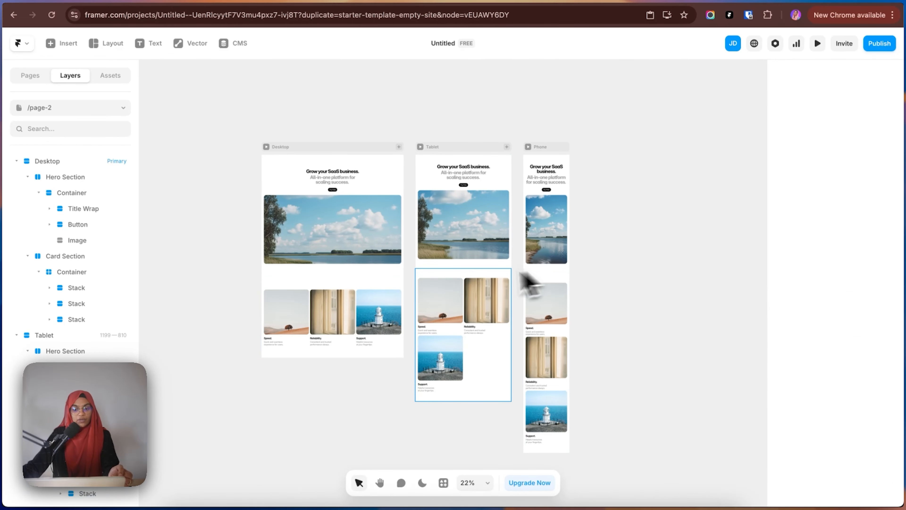
pyautogui.click(470, 286)
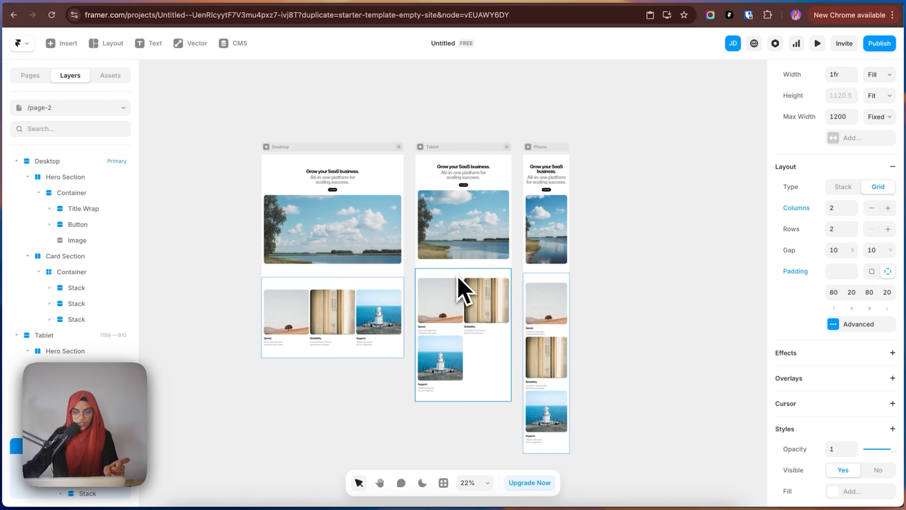
pyautogui.rightClick(457, 276)
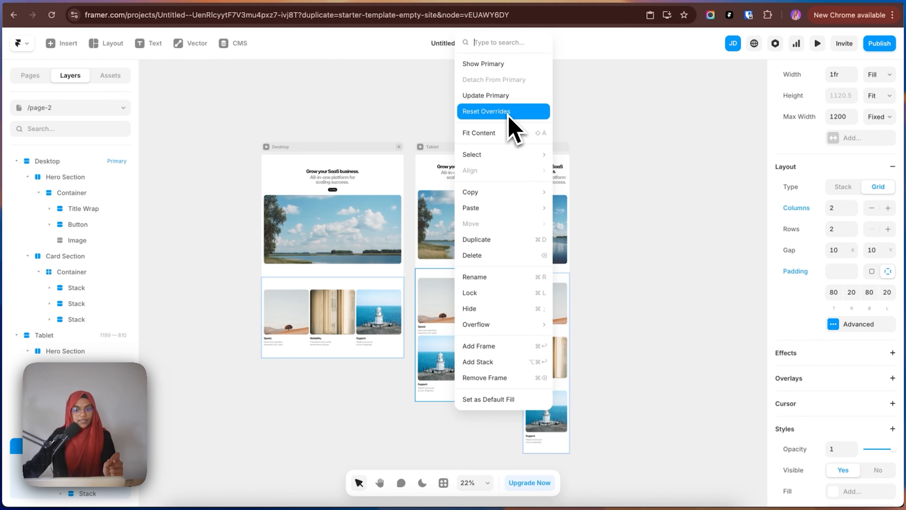
pyautogui.click(363, 118)
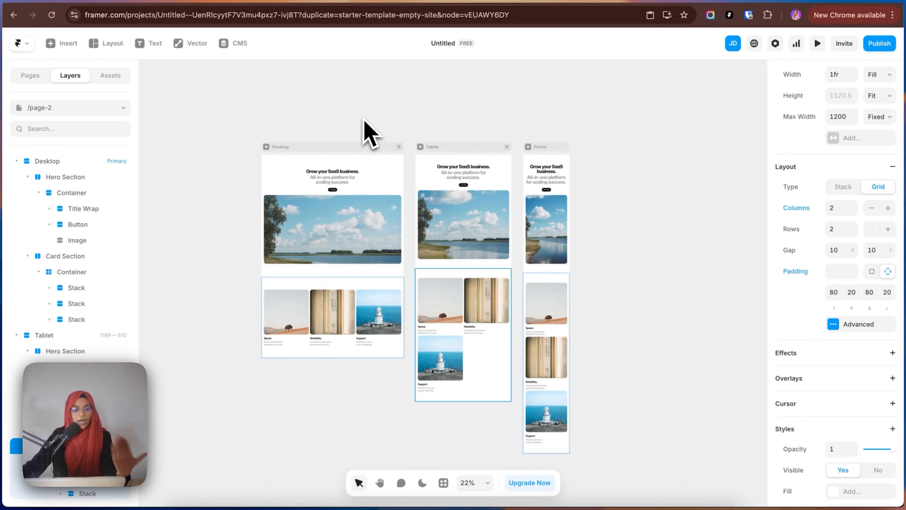